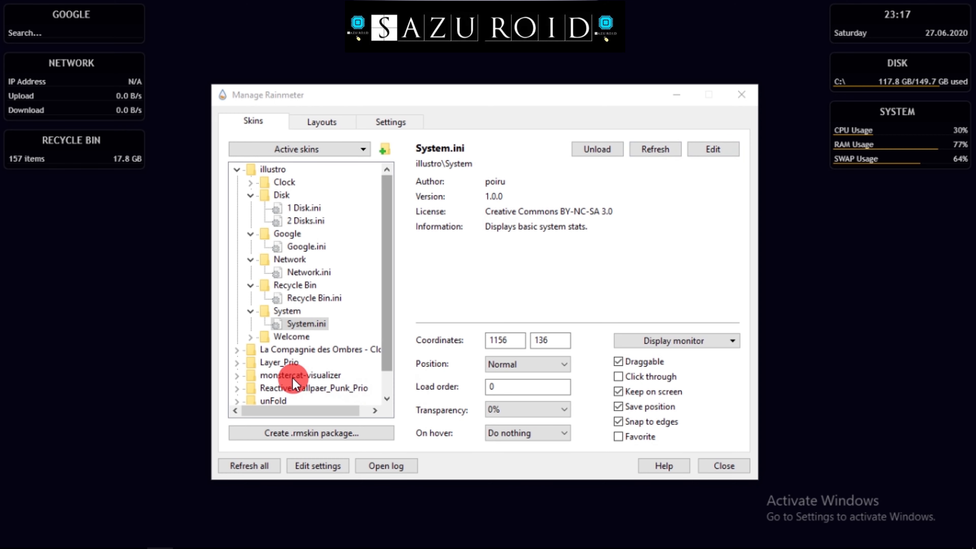
Load the Welcome.ini skin from illustro's Welcome folder and reposition its panel and the manager window so they no longer overlap.
{"action": "left_click", "coordinate": [250, 338]}
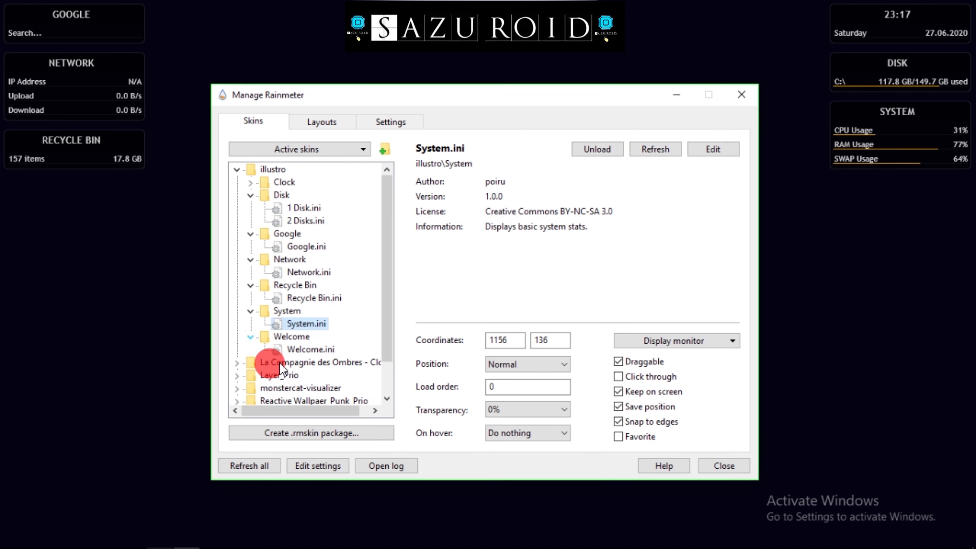
{"action": "left_click", "coordinate": [311, 348]}
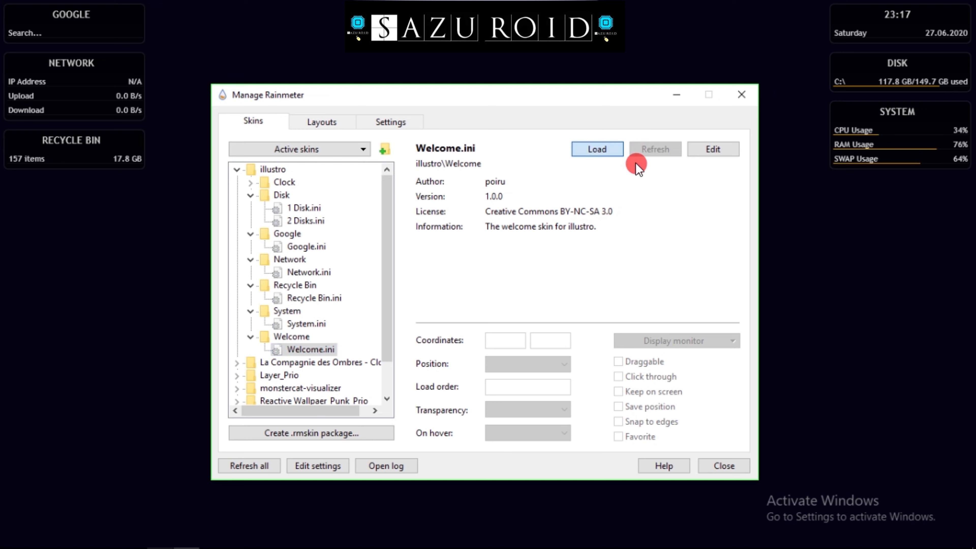
{"action": "left_click", "coordinate": [613, 152]}
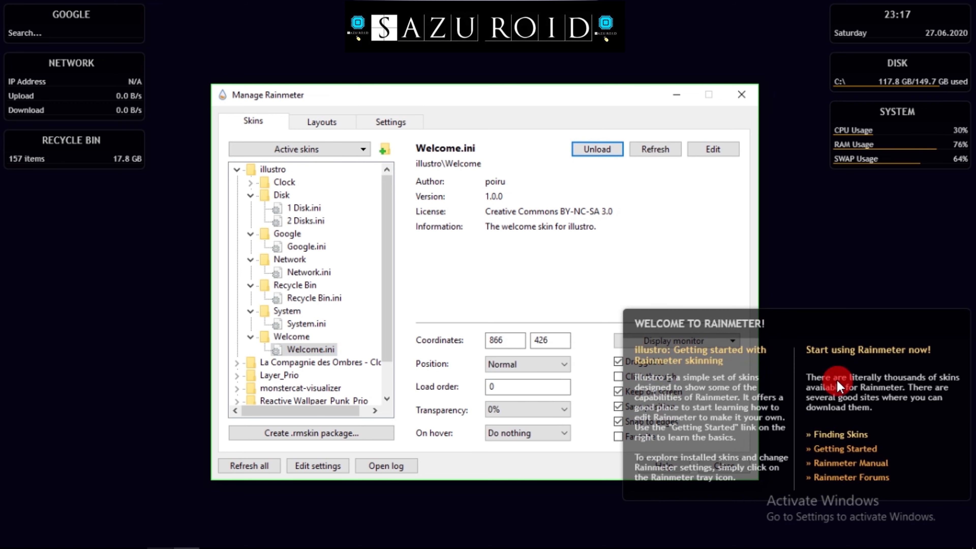
{"action": "left_click_drag", "start_coordinate": [854, 355], "coordinate": [735, 341]}
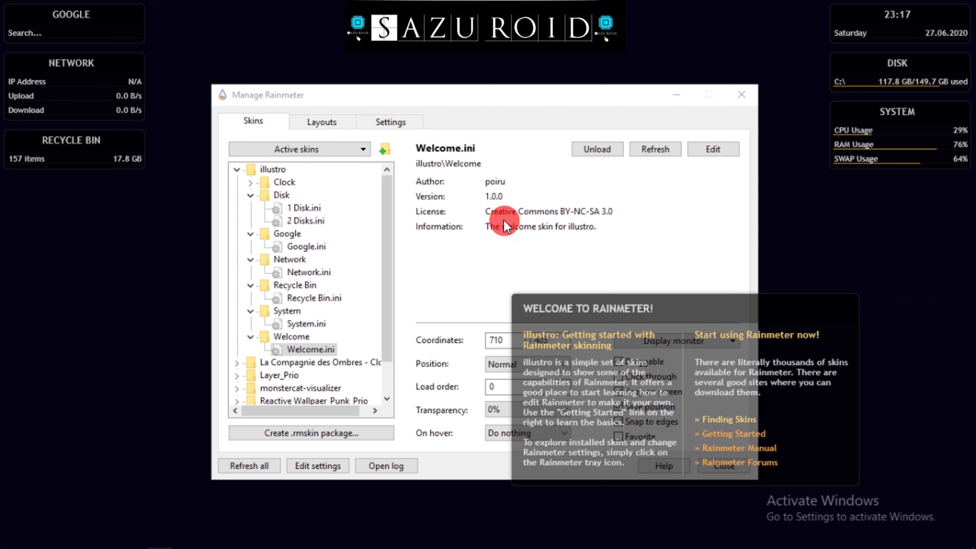
{"action": "left_click", "coordinate": [654, 161]}
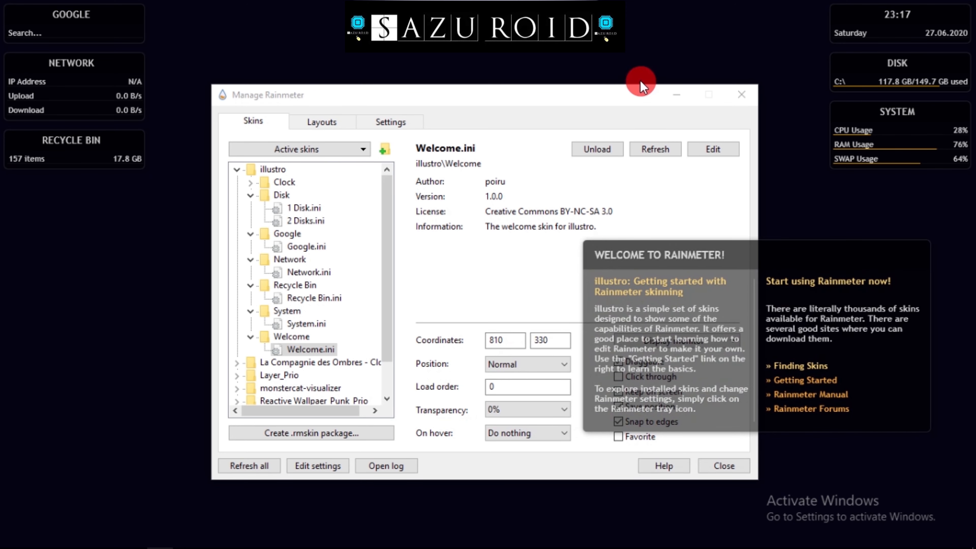
{"action": "left_click_drag", "start_coordinate": [652, 105], "coordinate": [390, 172]}
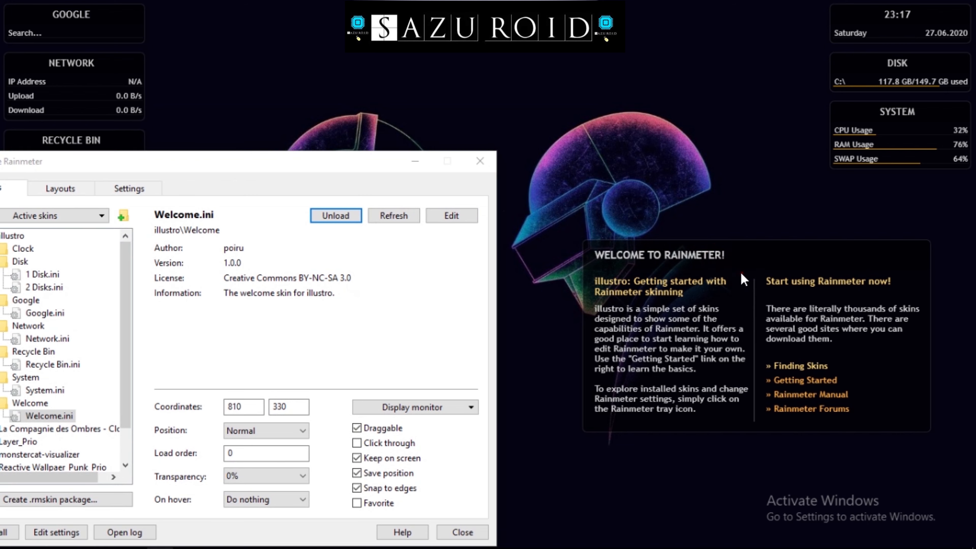
{"action": "left_click_drag", "start_coordinate": [741, 277], "coordinate": [669, 258]}
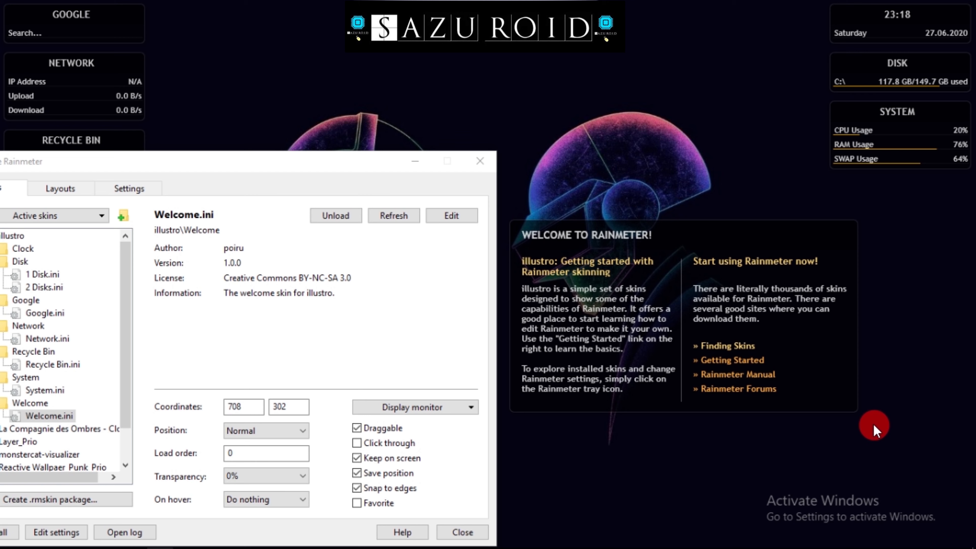
Unload the illustro Welcome.ini skin and move the manager window back to the middle of the desktop.
{"action": "left_click", "coordinate": [796, 389]}
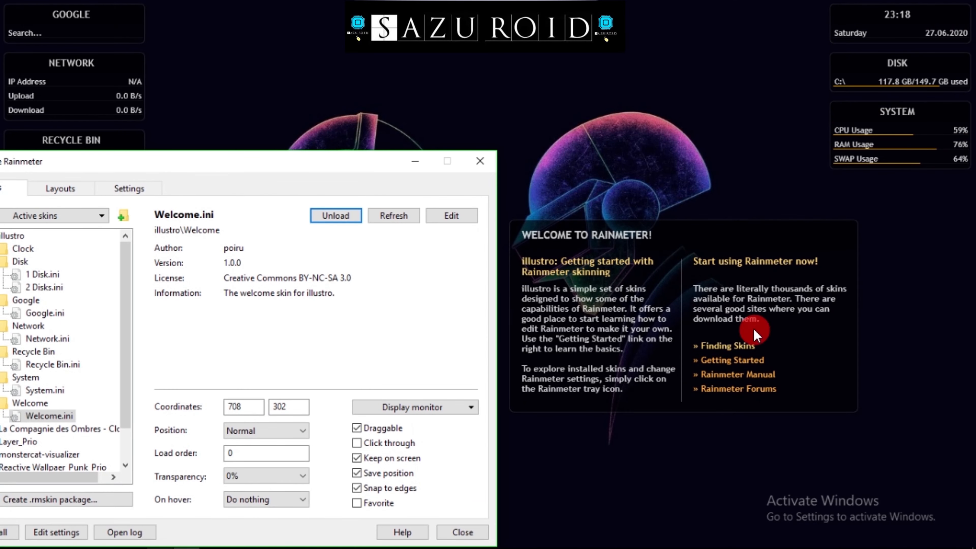
{"action": "left_click", "coordinate": [354, 227]}
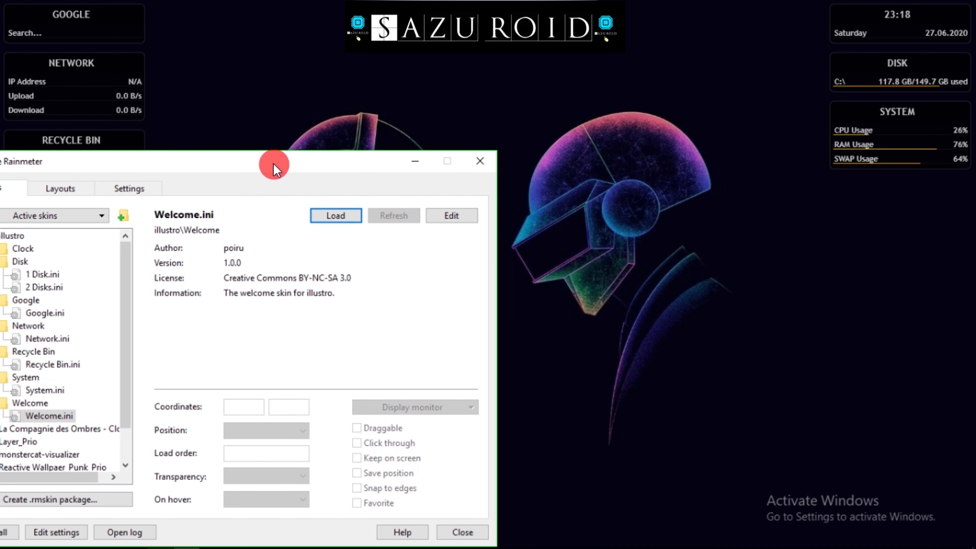
{"action": "left_click_drag", "start_coordinate": [273, 162], "coordinate": [556, 116]}
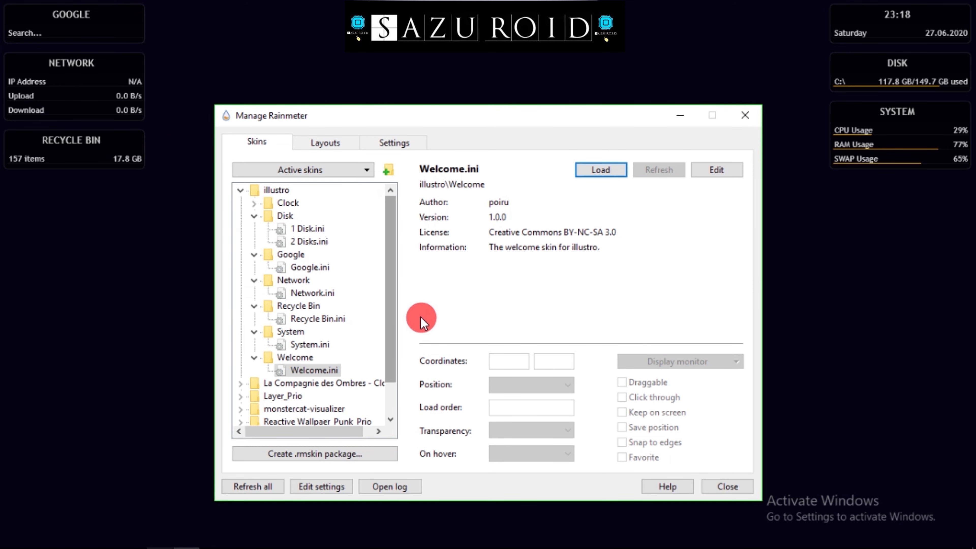
Preview the second La Compagnie des Ombres clock skin on the desktop by loading it, and unload it again.
{"action": "left_click_drag", "start_coordinate": [391, 318], "coordinate": [390, 274]}
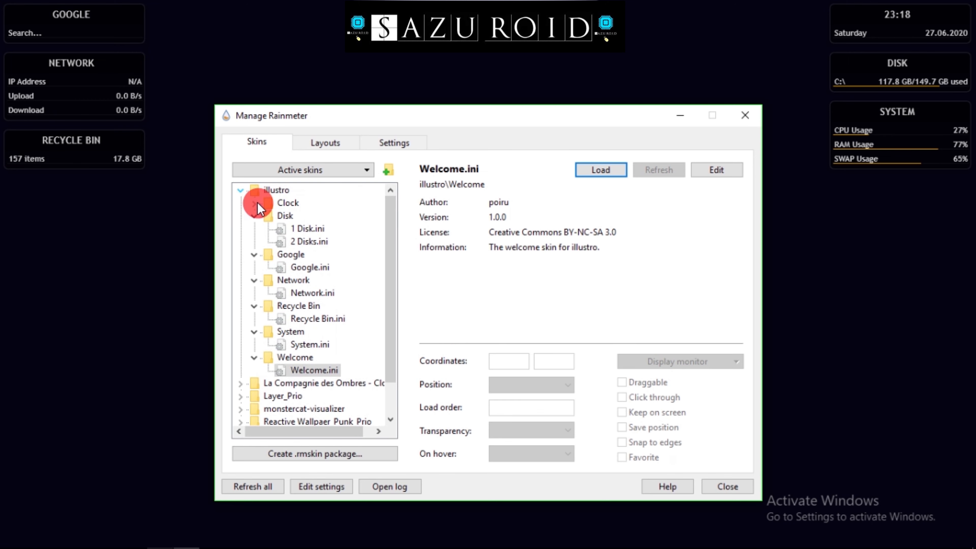
{"action": "left_click", "coordinate": [240, 190]}
{"action": "left_click", "coordinate": [241, 203]}
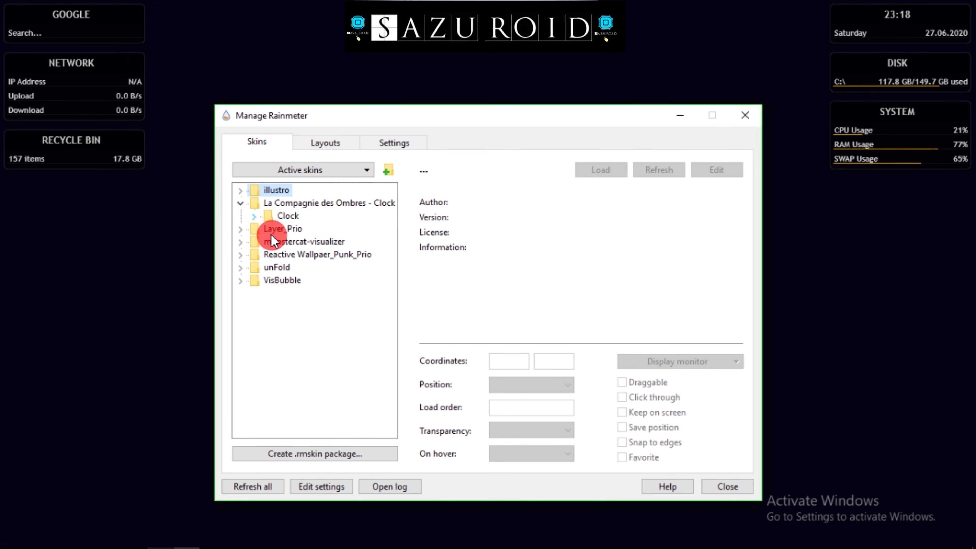
{"action": "left_click", "coordinate": [254, 217]}
{"action": "left_click", "coordinate": [363, 256]}
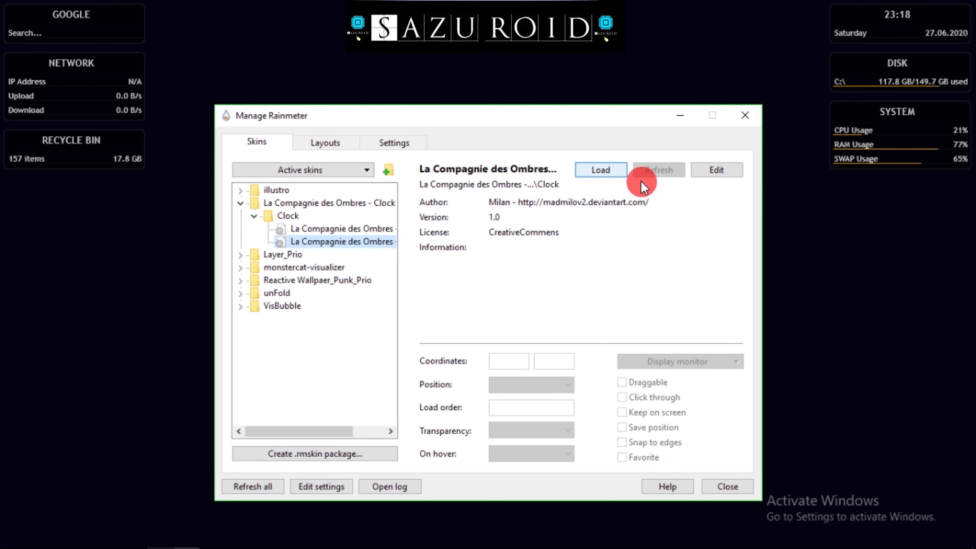
{"action": "left_click", "coordinate": [600, 169]}
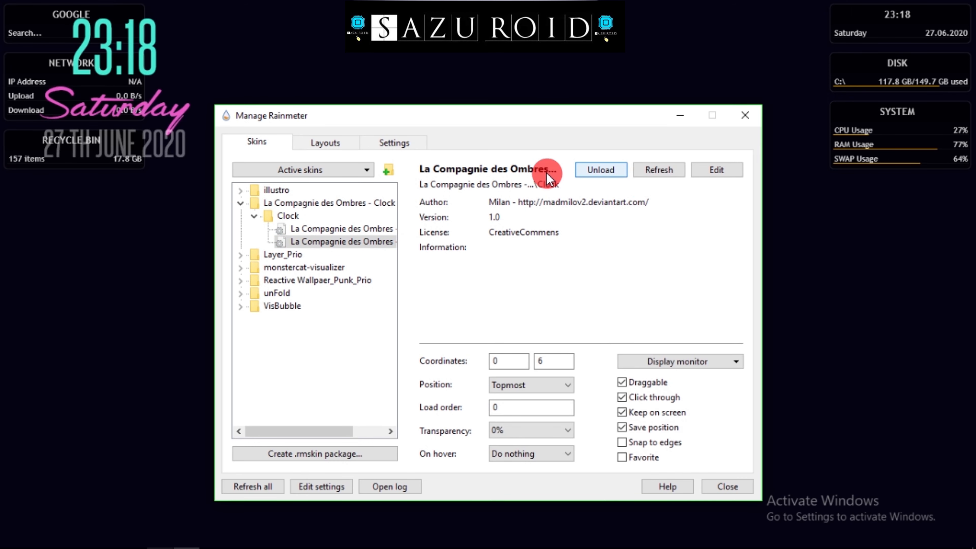
{"action": "left_click", "coordinate": [191, 129]}
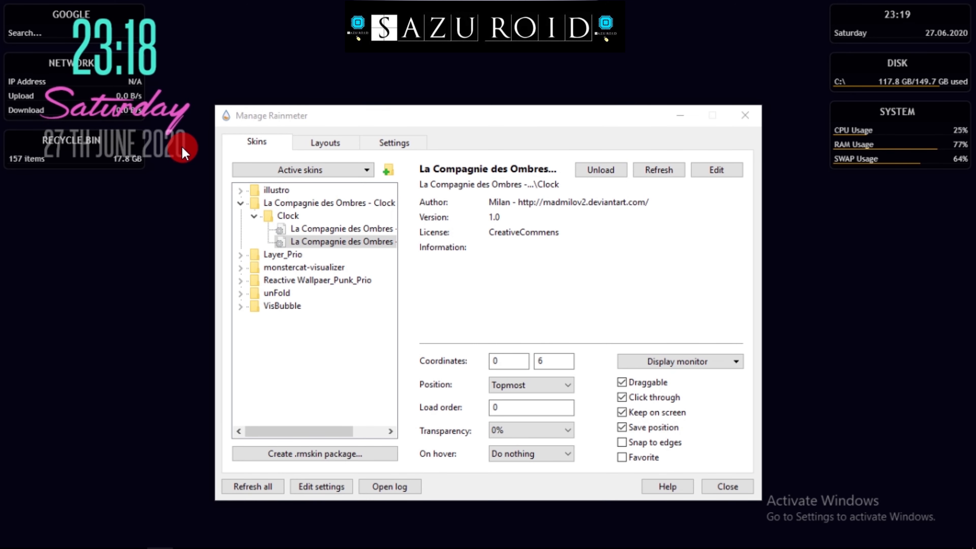
{"action": "left_click", "coordinate": [642, 180]}
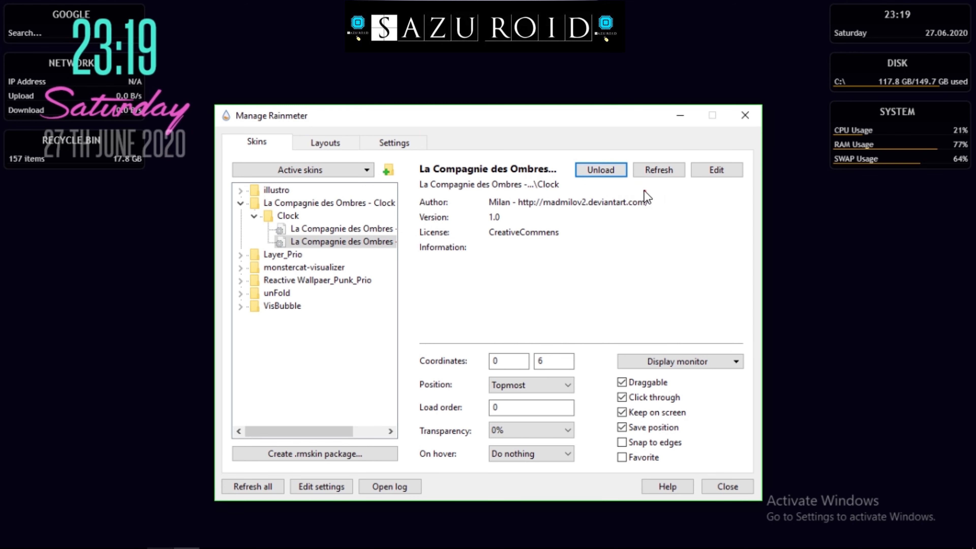
Preview the first La Compagnie des Ombres clock skin on the desktop by loading it, and unload it again.
{"action": "left_click", "coordinate": [368, 232]}
{"action": "left_click", "coordinate": [644, 186]}
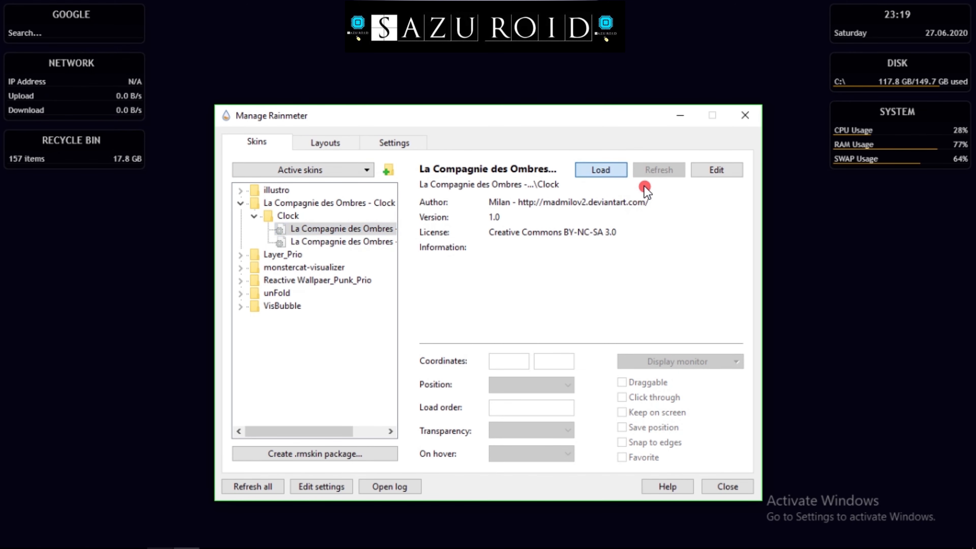
{"action": "left_click", "coordinate": [210, 137]}
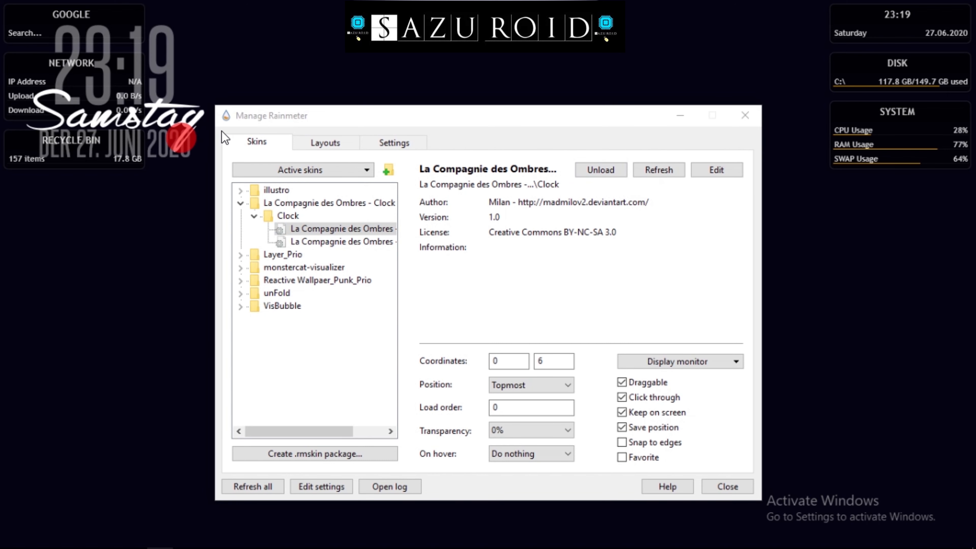
{"action": "left_click", "coordinate": [646, 188]}
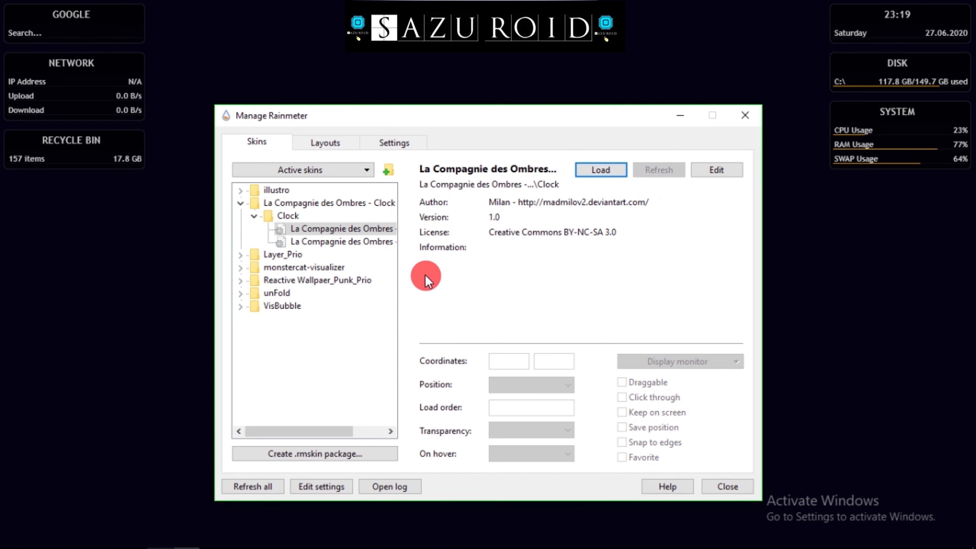
Collapse the La Compagnie des Ombres folder and load background.ini from monstercat-visualizer's Background folder.
{"action": "left_click", "coordinate": [240, 203]}
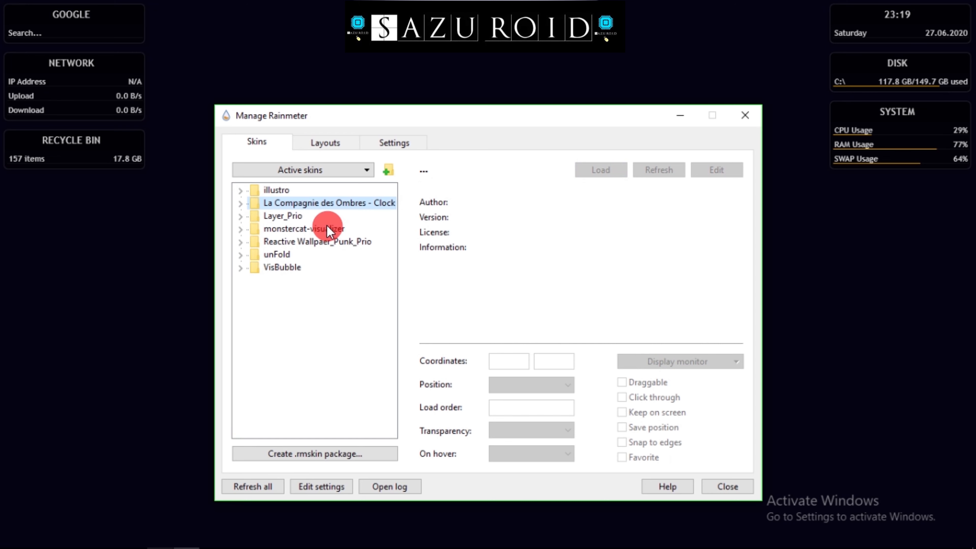
{"action": "double_click", "coordinate": [261, 234]}
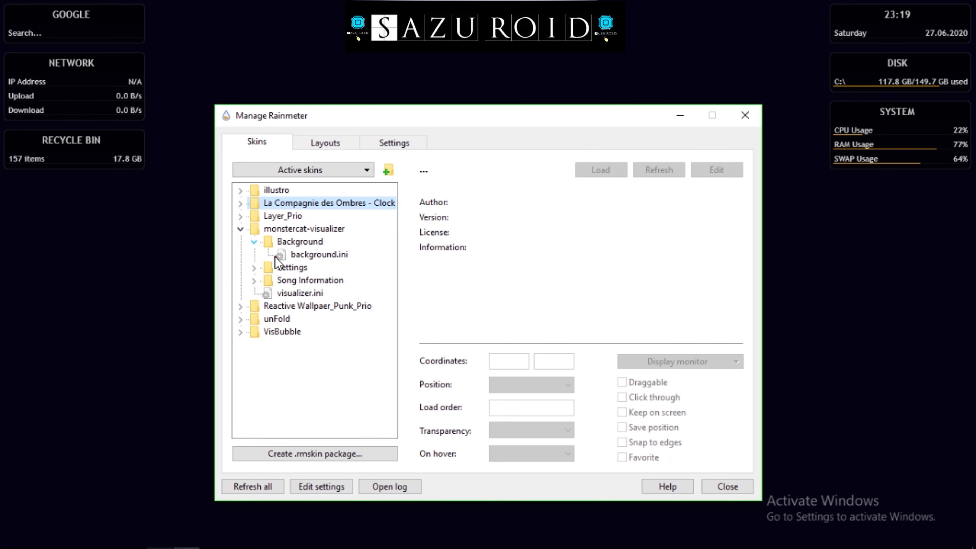
{"action": "left_click", "coordinate": [274, 255]}
{"action": "left_click", "coordinate": [600, 170]}
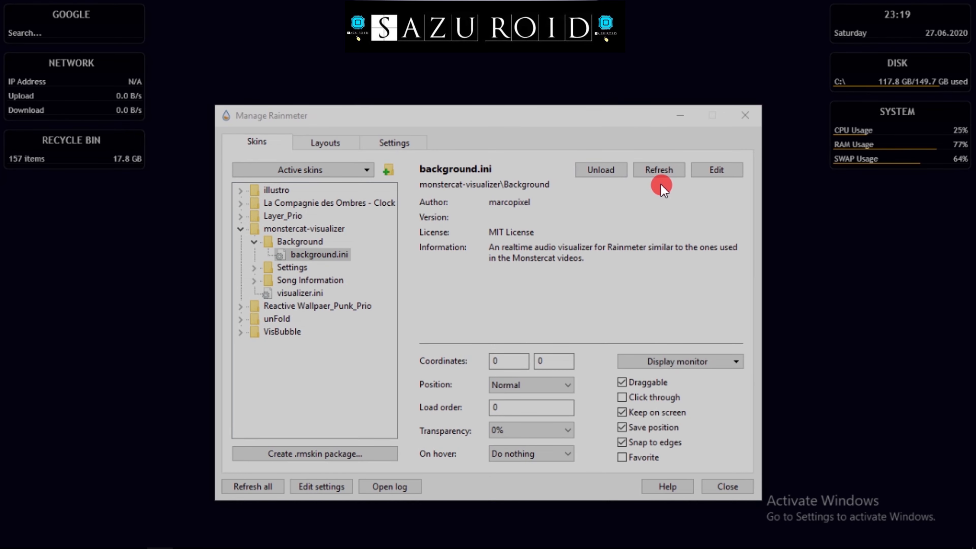
{"action": "left_click", "coordinate": [682, 211]}
{"action": "left_click", "coordinate": [649, 186]}
Look through the loaded monstercat-visualizer background skin's options and variants, and unload the skin.
{"action": "right_click", "coordinate": [958, 120]}
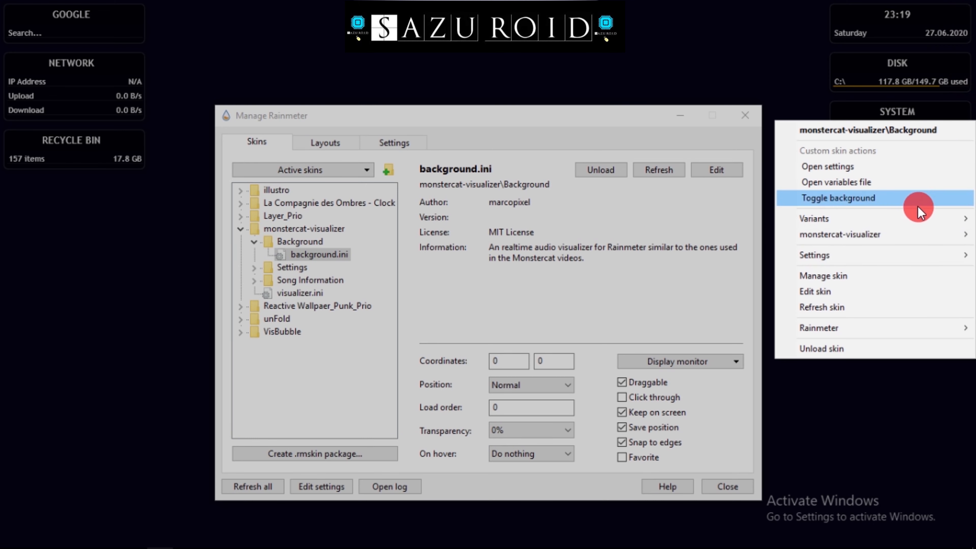
{"action": "mouse_move", "coordinate": [912, 249]}
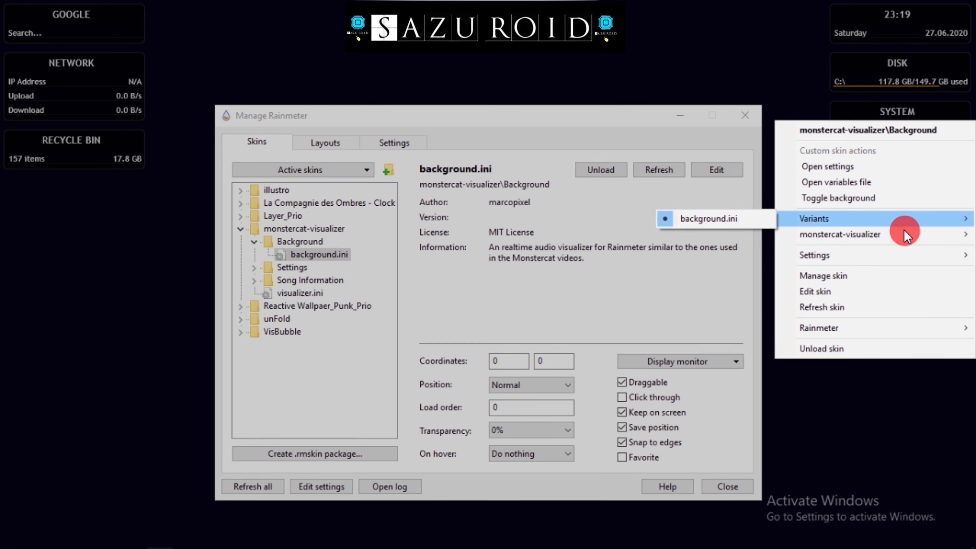
{"action": "mouse_move", "coordinate": [865, 223]}
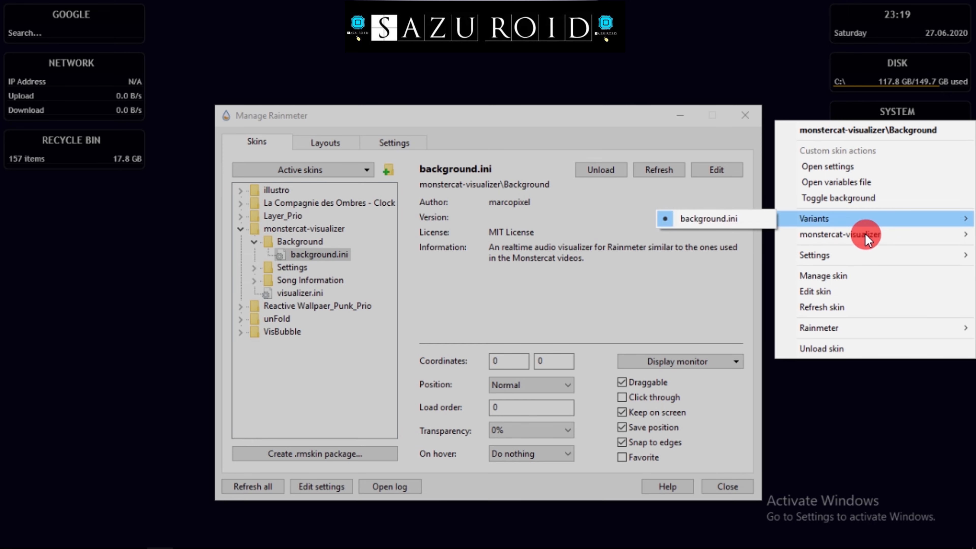
{"action": "left_click", "coordinate": [754, 227]}
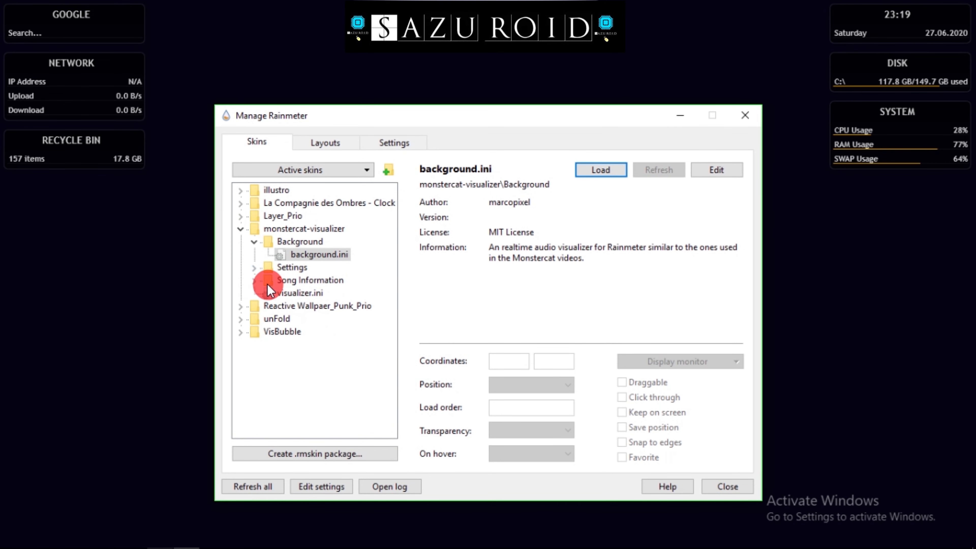
Expand monstercat-visualizer's Settings folder down through misc to the contents of the auth folder.
{"action": "left_click", "coordinate": [254, 267]}
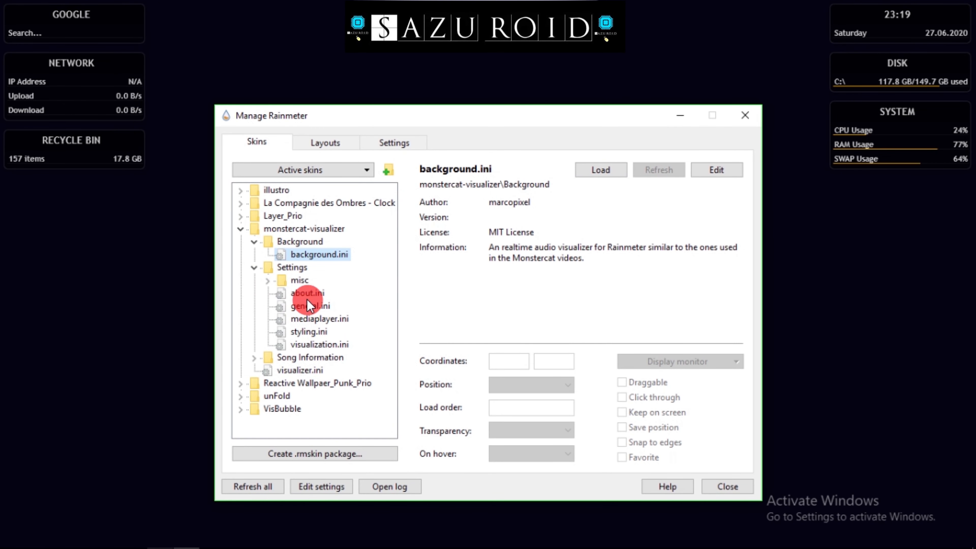
{"action": "left_click", "coordinate": [291, 281]}
{"action": "left_click", "coordinate": [268, 281]}
{"action": "left_click", "coordinate": [268, 281]}
{"action": "left_click", "coordinate": [268, 281]}
{"action": "left_click", "coordinate": [321, 294]}
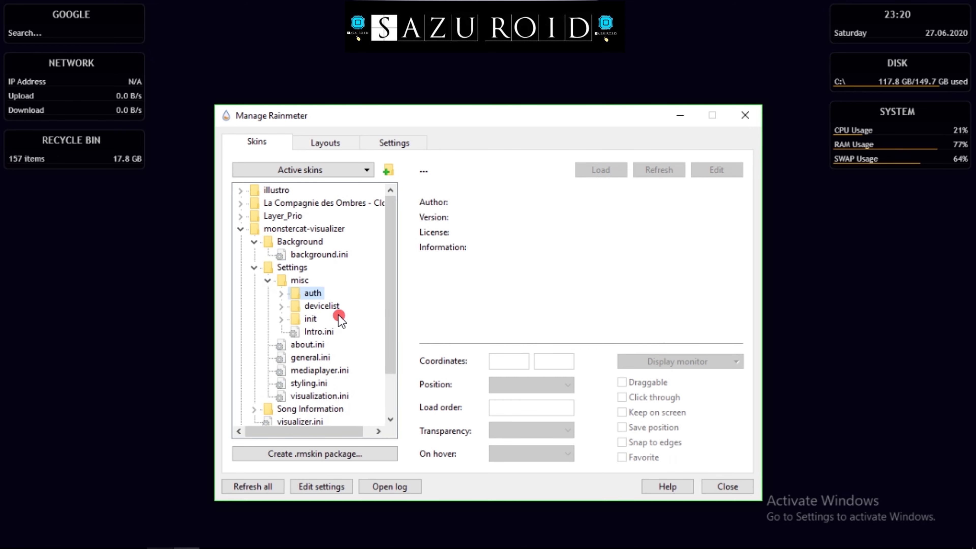
{"action": "double_click", "coordinate": [307, 294]}
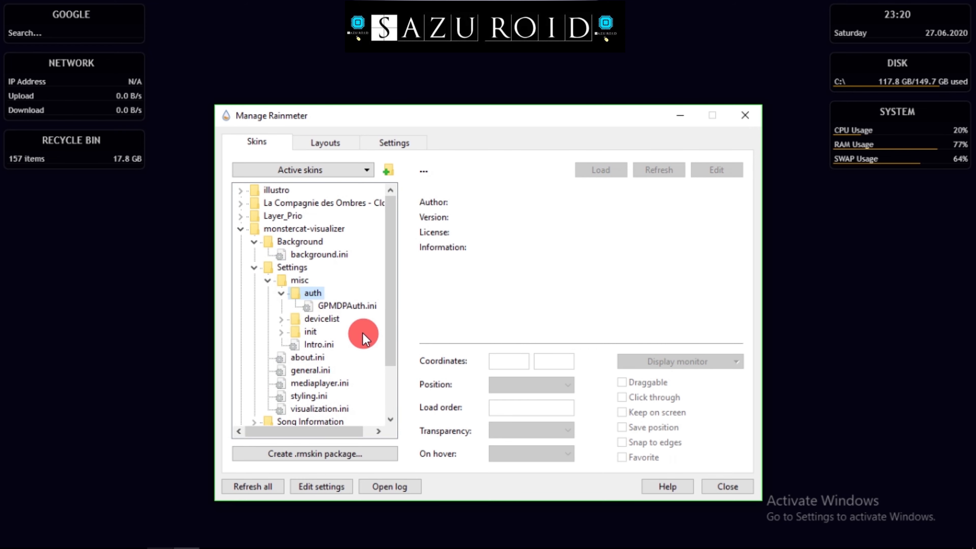
Preview the GPMDPAuth.ini skin from the auth folder by loading it, and unload it again.
{"action": "key", "text": "Down"}
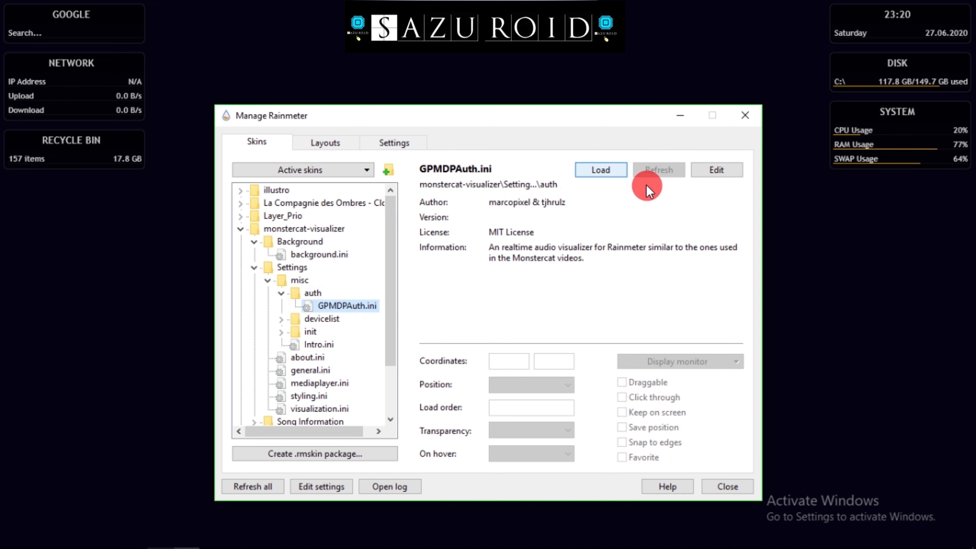
{"action": "left_click", "coordinate": [601, 169]}
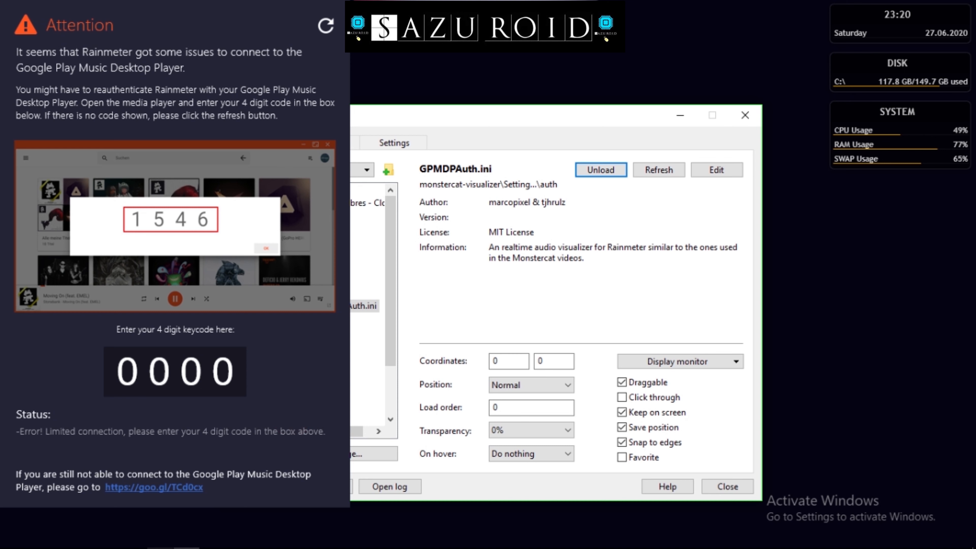
{"action": "left_click", "coordinate": [622, 179]}
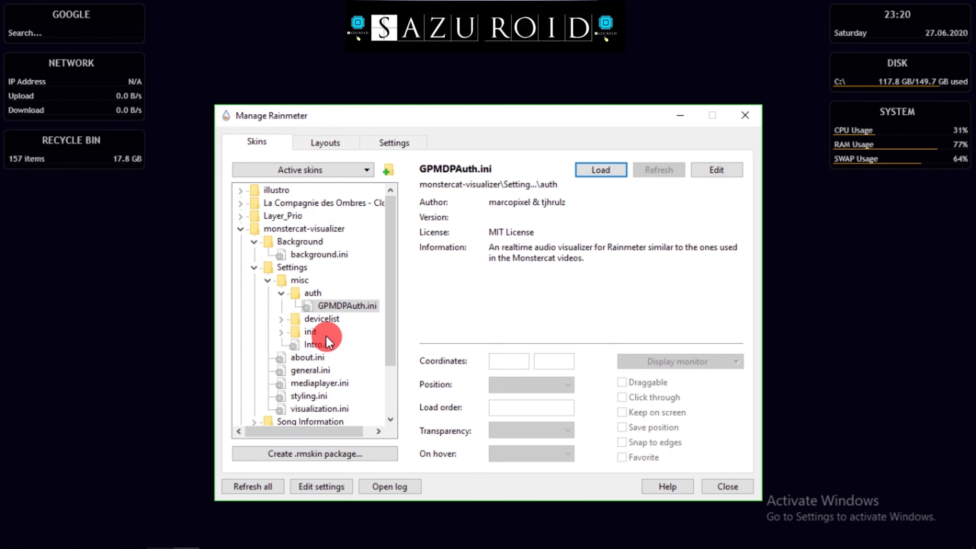
Expand the devicelist folder under misc and load its GetAudioDevices.ini skin.
{"action": "left_click", "coordinate": [281, 318]}
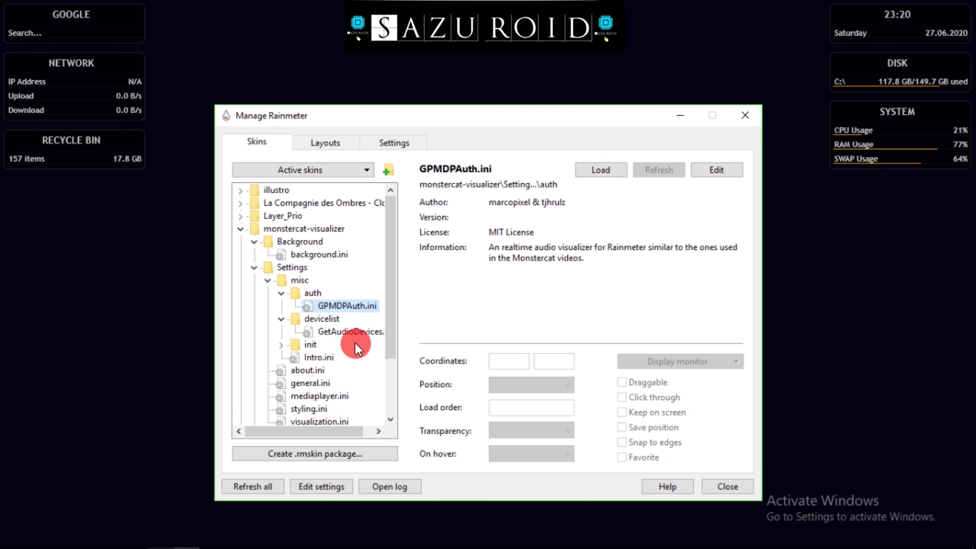
{"action": "left_click", "coordinate": [355, 333]}
{"action": "left_click", "coordinate": [622, 174]}
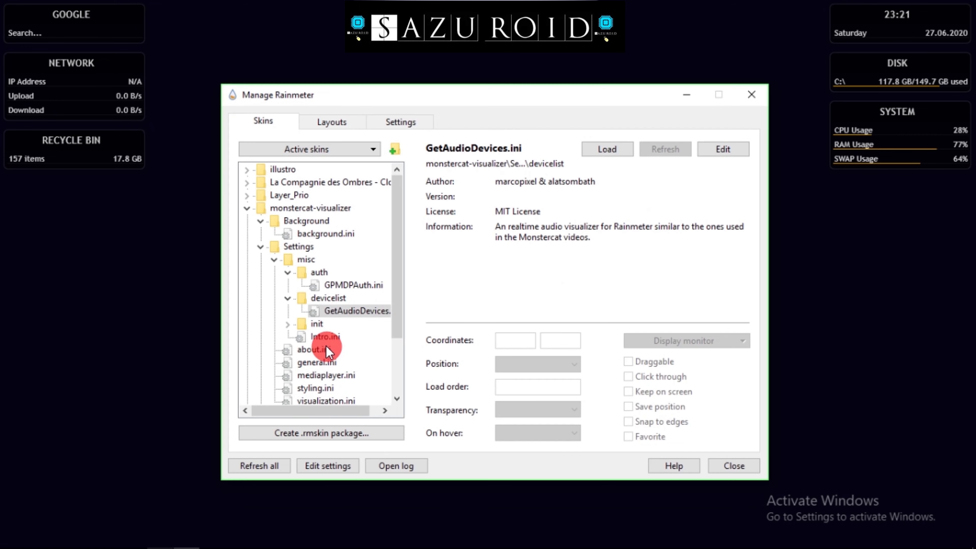
Expand the init folder, then preview the Intro.ini skin under misc by loading and unloading it.
{"action": "left_click", "coordinate": [287, 324]}
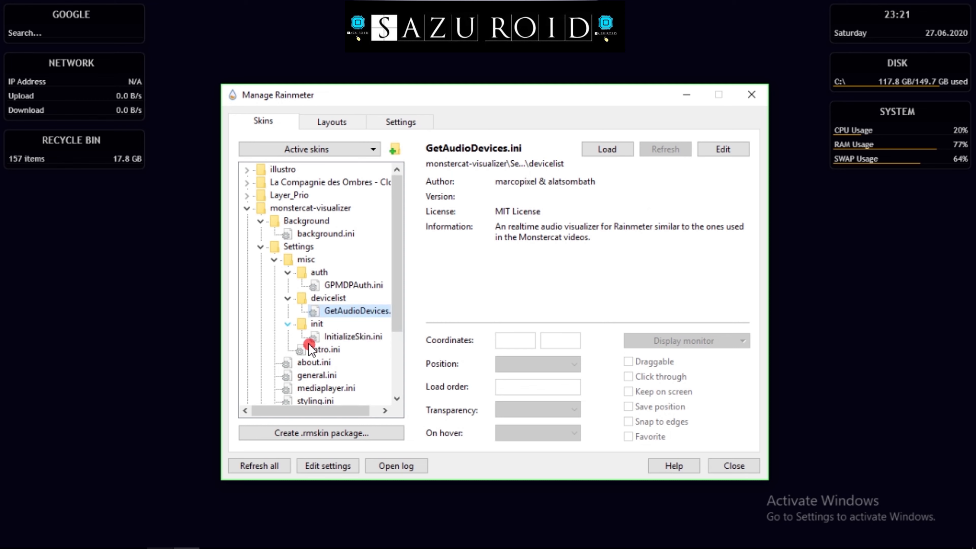
{"action": "scroll", "coordinate": [414, 316], "scroll_direction": "down", "scroll_amount": 1}
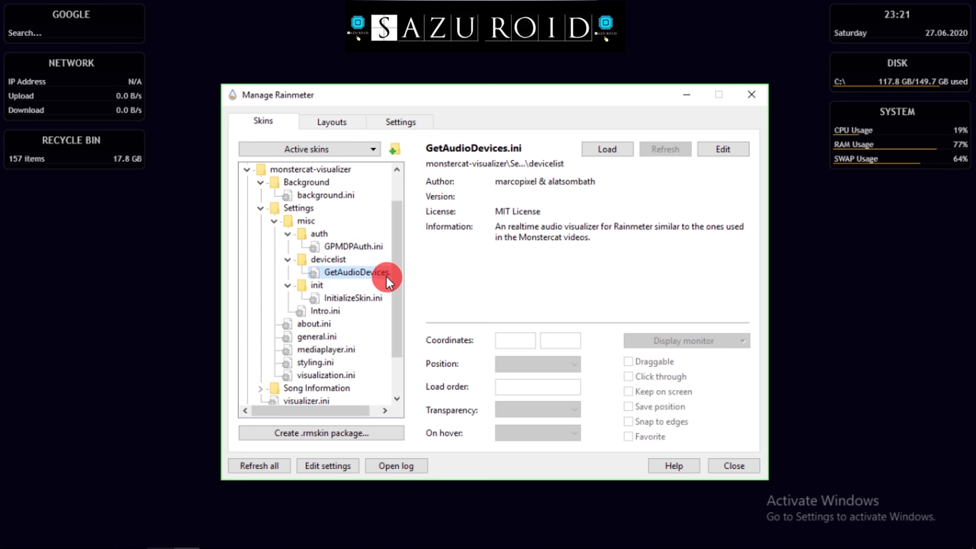
{"action": "double_click", "coordinate": [298, 261]}
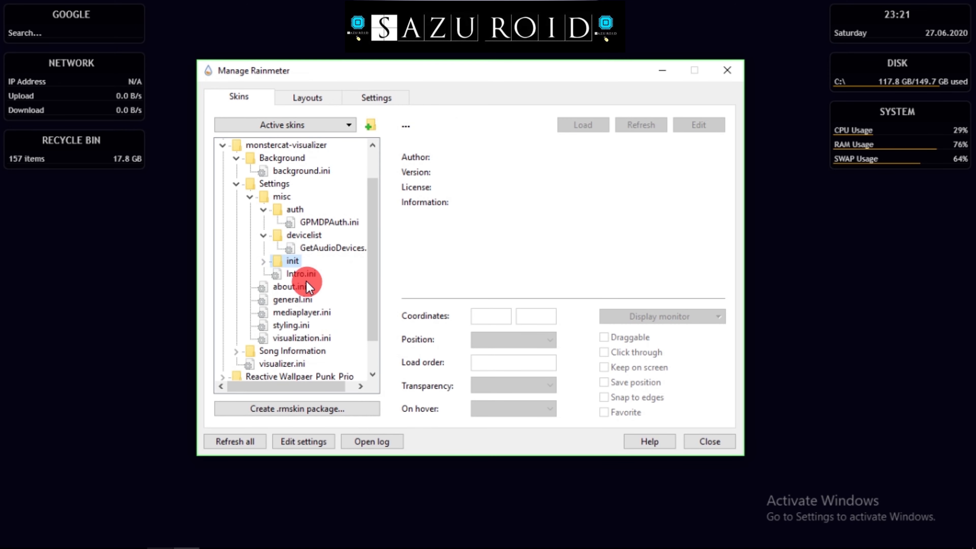
{"action": "left_click", "coordinate": [301, 274]}
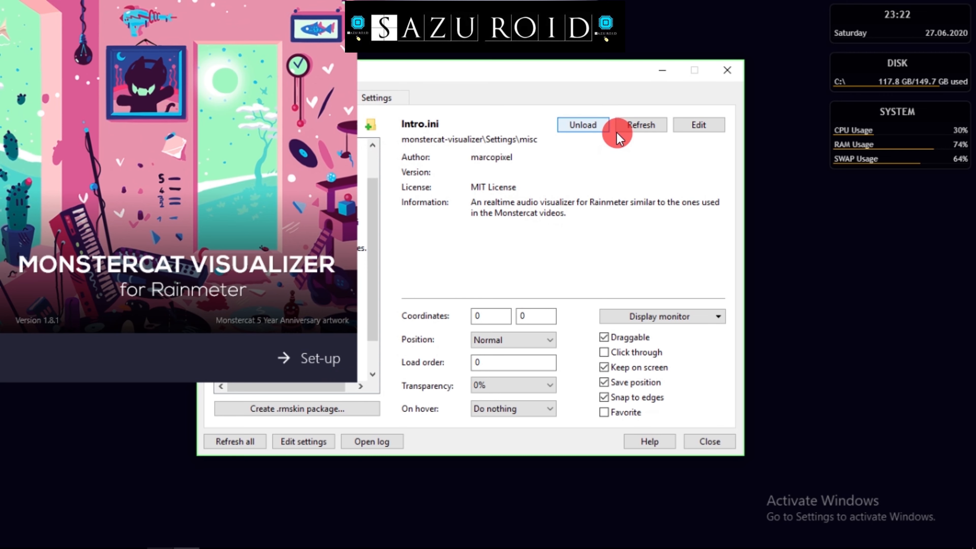
{"action": "left_click", "coordinate": [611, 129]}
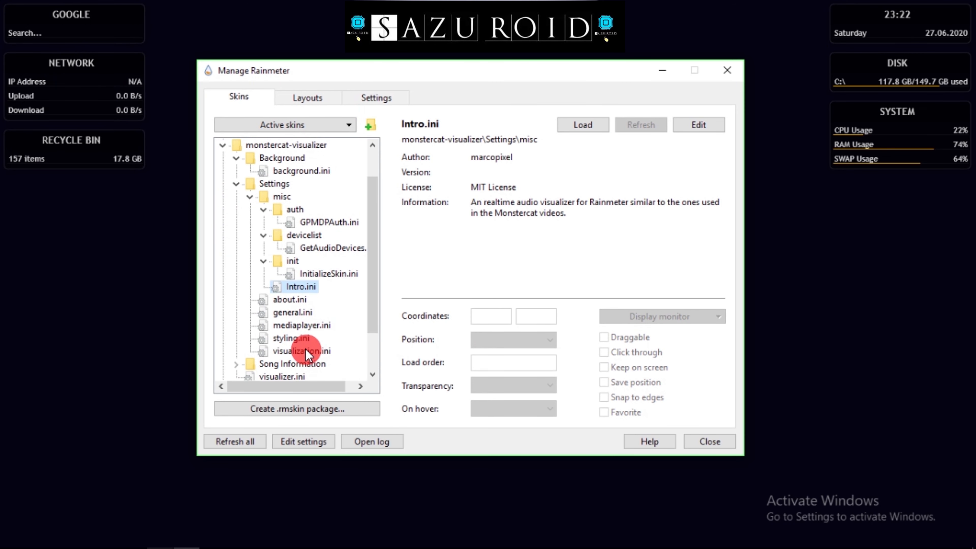
Preview the mediaplayer.ini skin from the Settings folder by loading and unloading it.
{"action": "left_click", "coordinate": [304, 325]}
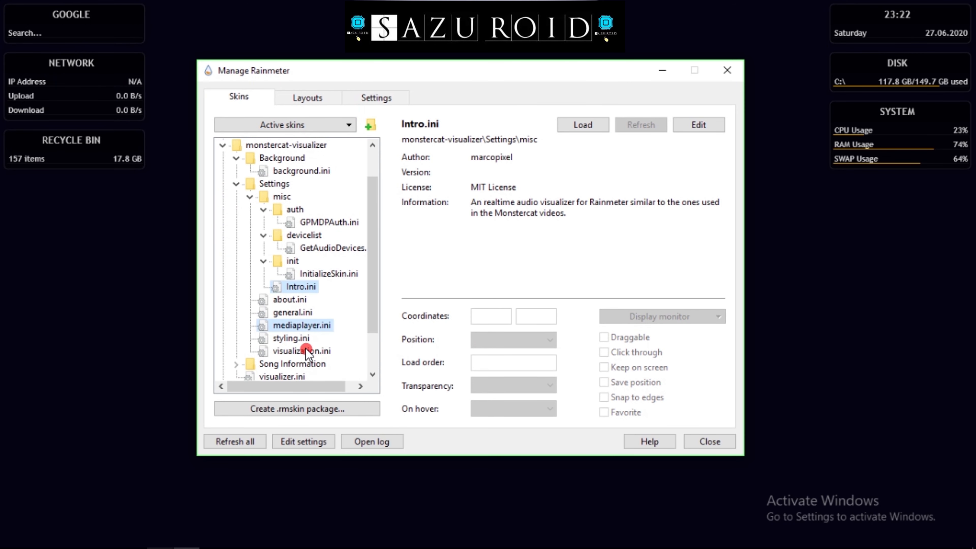
{"action": "left_click", "coordinate": [605, 134]}
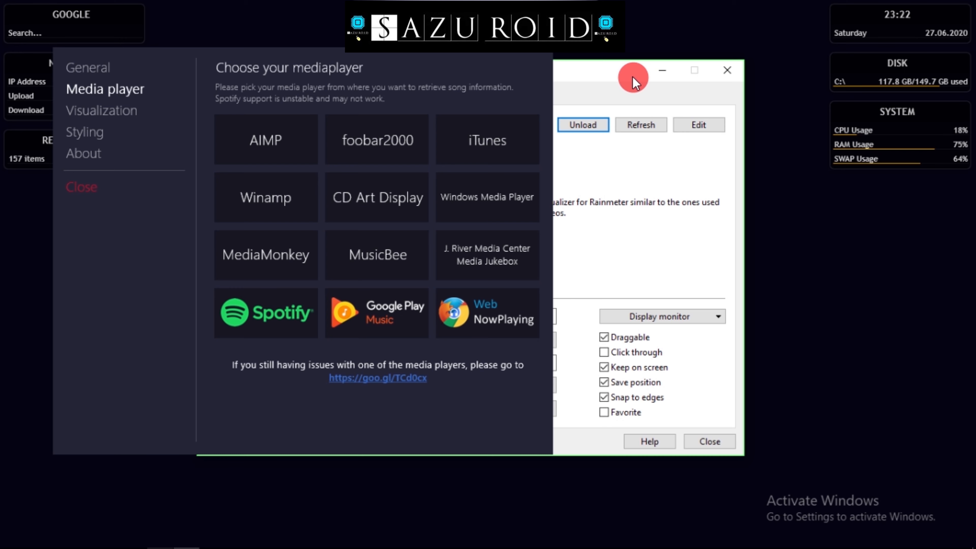
{"action": "left_click", "coordinate": [640, 127]}
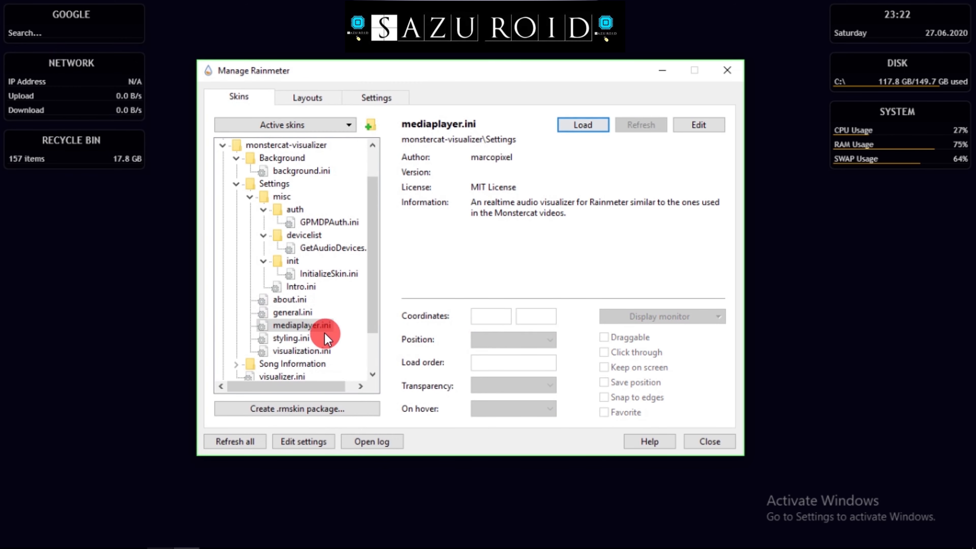
Collapse the Settings folder and load Cover.ini from the Cover folder under Song Information.
{"action": "scroll", "coordinate": [403, 292], "scroll_direction": "down", "scroll_amount": 2}
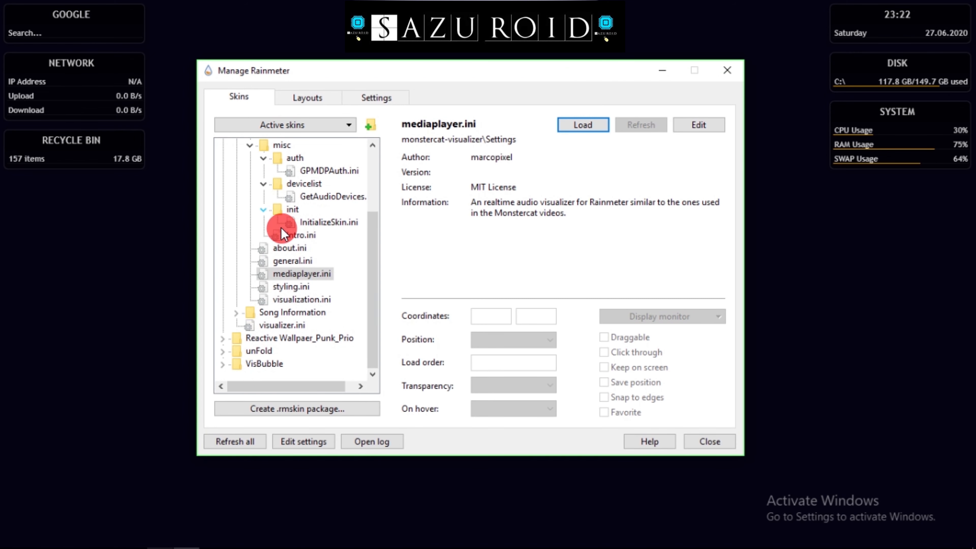
{"action": "left_click", "coordinate": [263, 209]}
{"action": "left_click", "coordinate": [236, 146]}
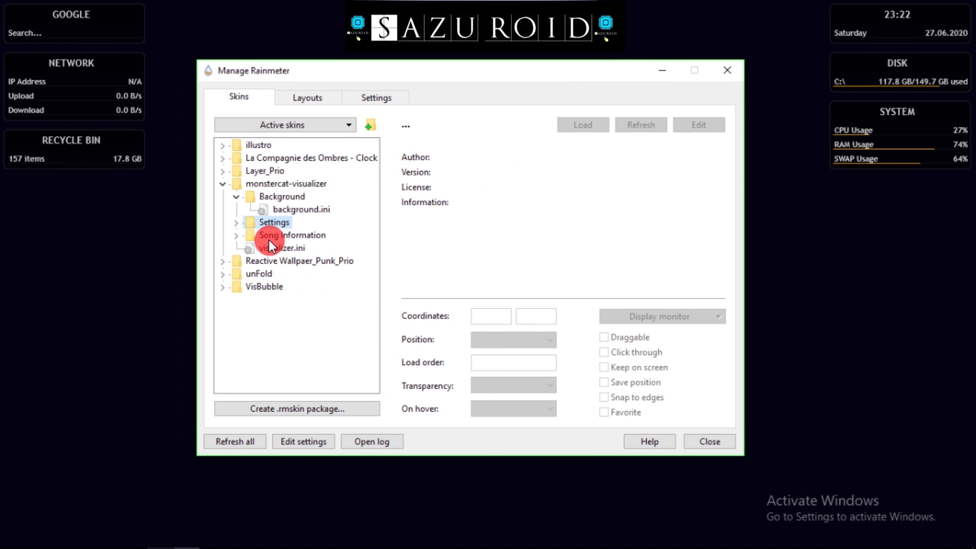
{"action": "left_click", "coordinate": [236, 235]}
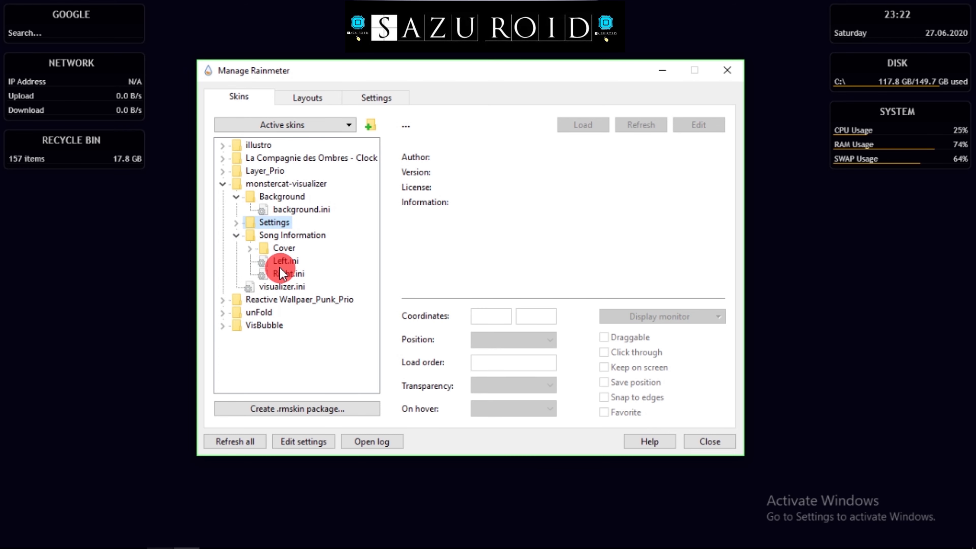
{"action": "left_click", "coordinate": [250, 249]}
{"action": "left_click", "coordinate": [306, 261]}
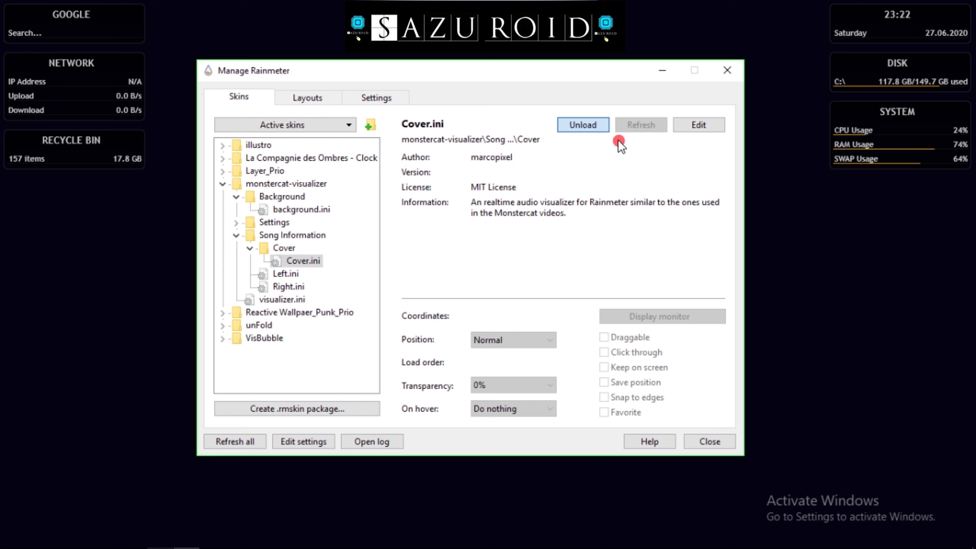
{"action": "left_click", "coordinate": [533, 73]}
Move the loaded cover skin down the desktop to about 92, 430 and unload it.
{"action": "mouse_move", "coordinate": [51, 21]}
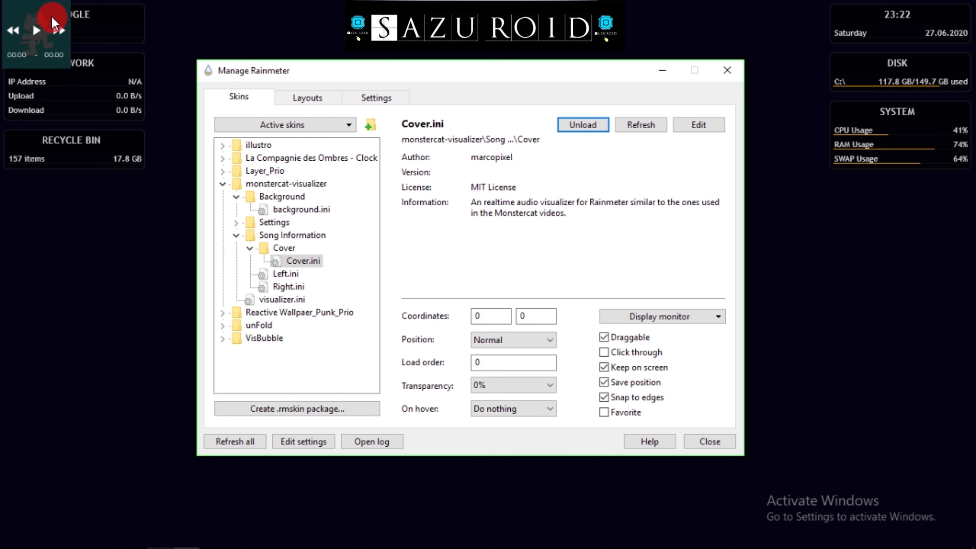
{"action": "left_click_drag", "start_coordinate": [45, 22], "coordinate": [115, 344]}
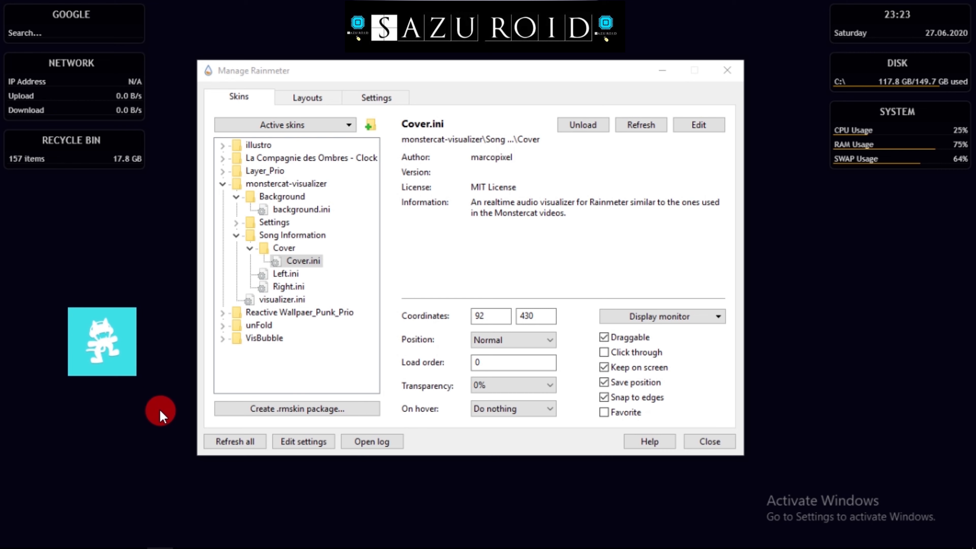
{"action": "left_click", "coordinate": [607, 129]}
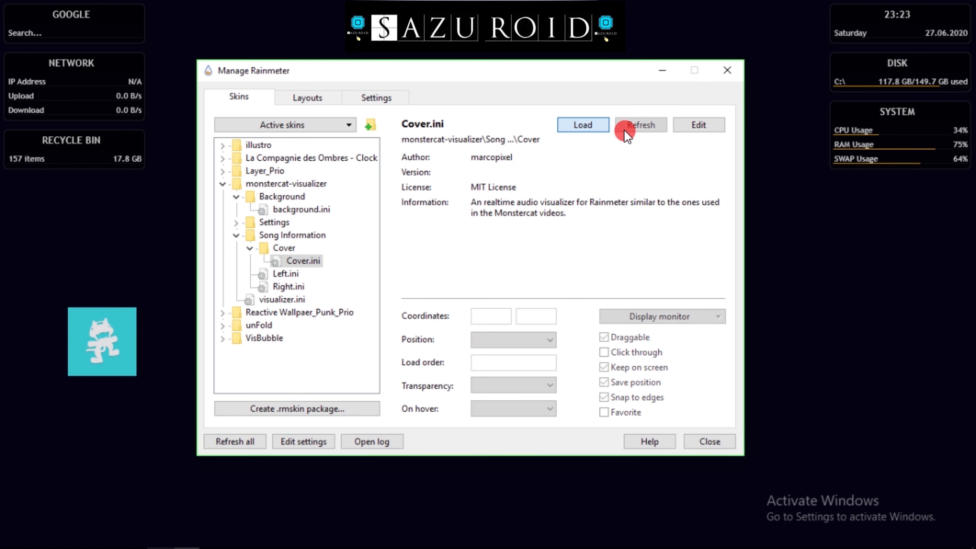
Load monstercat-visualizer's visualizer.ini and place it over the right helmet's mouth area at coordinates 714, 307.
{"action": "left_click", "coordinate": [304, 319]}
{"action": "left_click", "coordinate": [601, 125]}
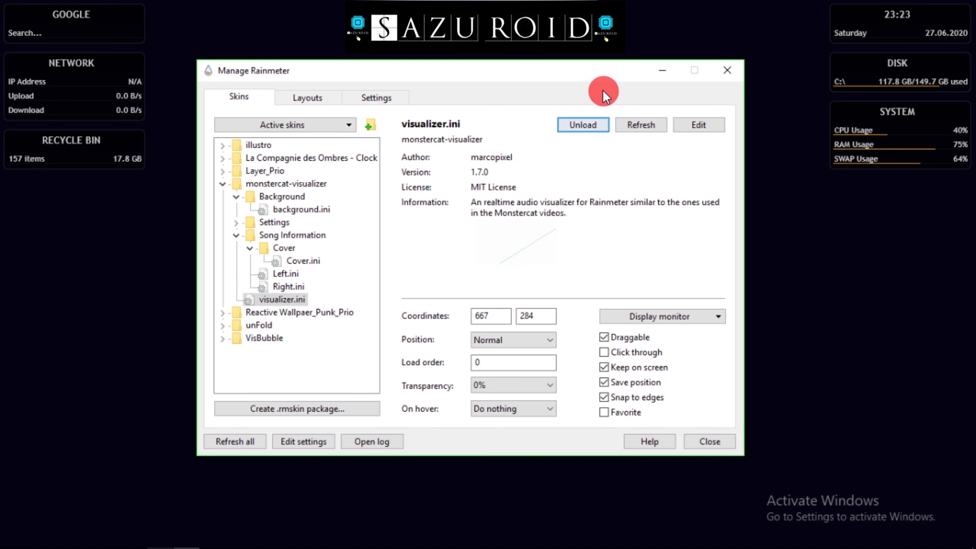
{"action": "left_click_drag", "start_coordinate": [561, 72], "coordinate": [290, 188]}
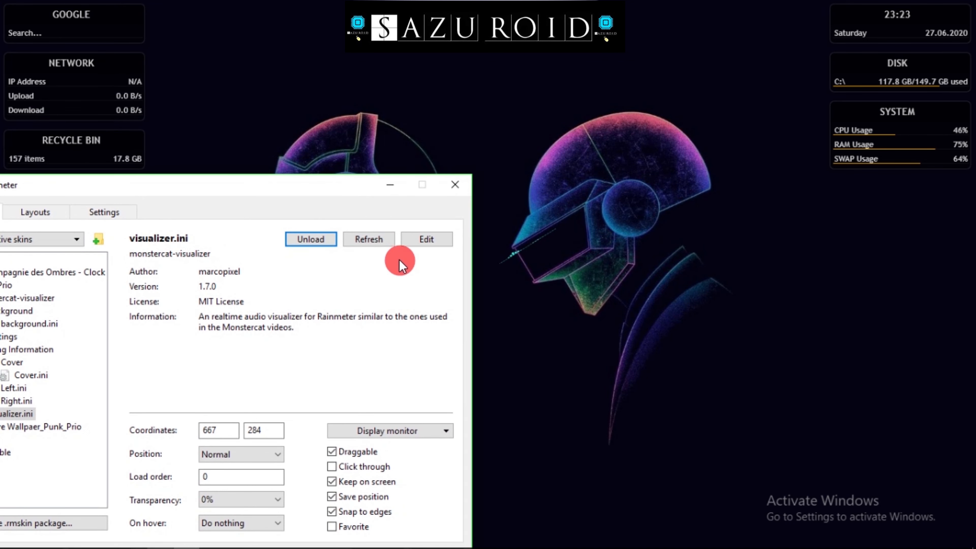
{"action": "left_click", "coordinate": [562, 267]}
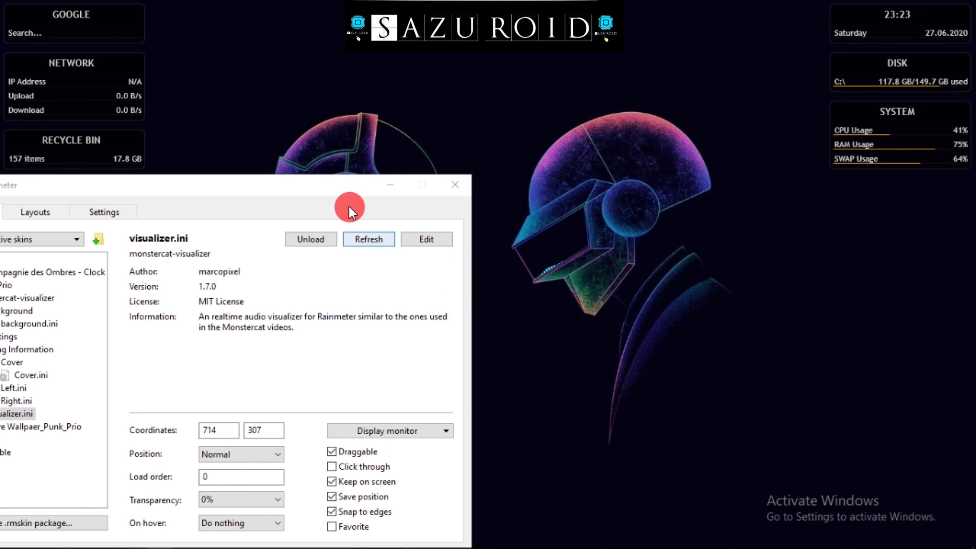
{"action": "left_click_drag", "start_coordinate": [334, 189], "coordinate": [409, 85]}
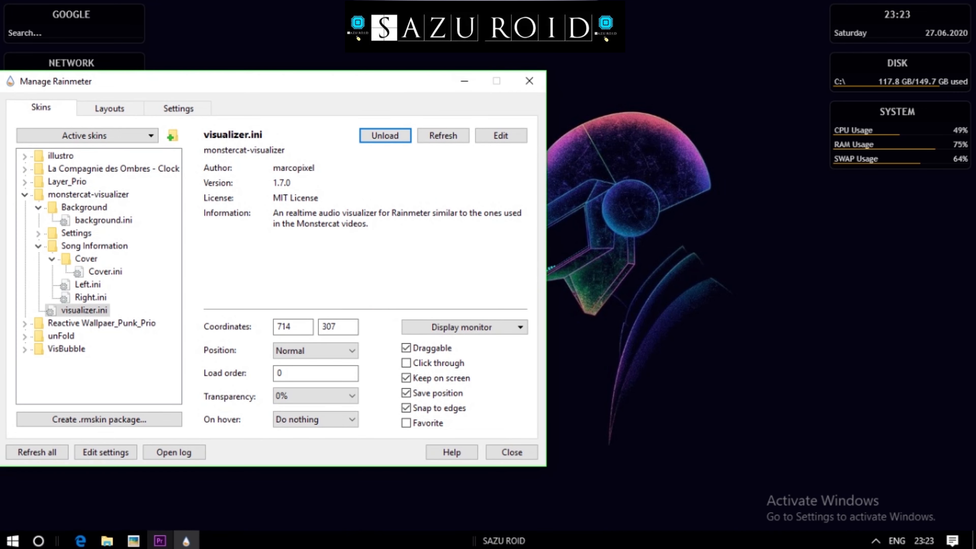
Switch to File Explorer's Music folder and set the speaker volume to 52.
{"action": "left_click", "coordinate": [107, 538]}
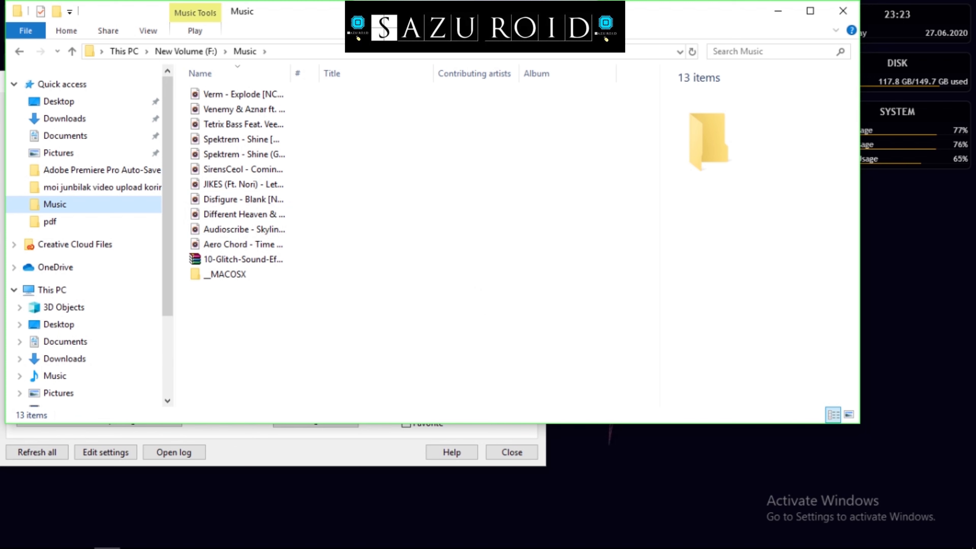
{"action": "left_click", "coordinate": [876, 538]}
{"action": "left_click", "coordinate": [904, 455]}
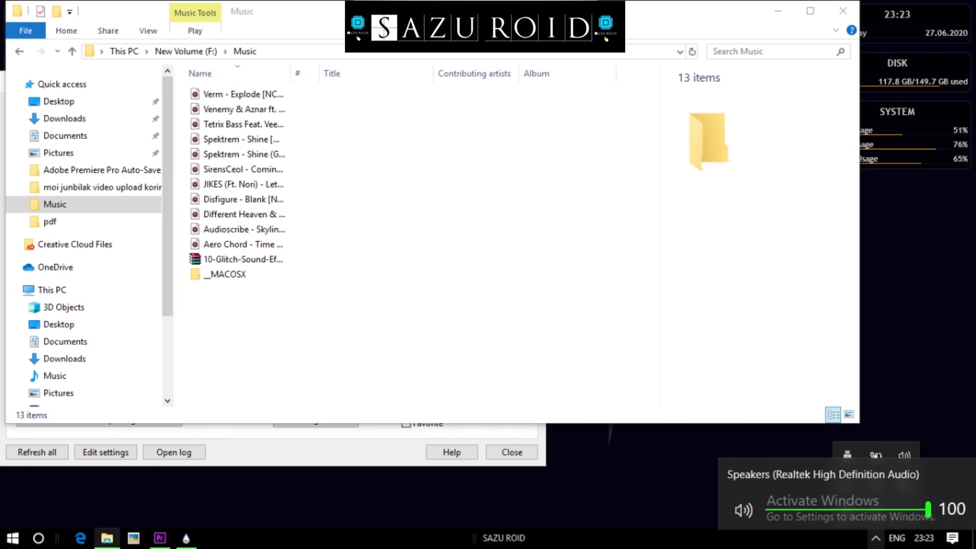
{"action": "left_click", "coordinate": [848, 508]}
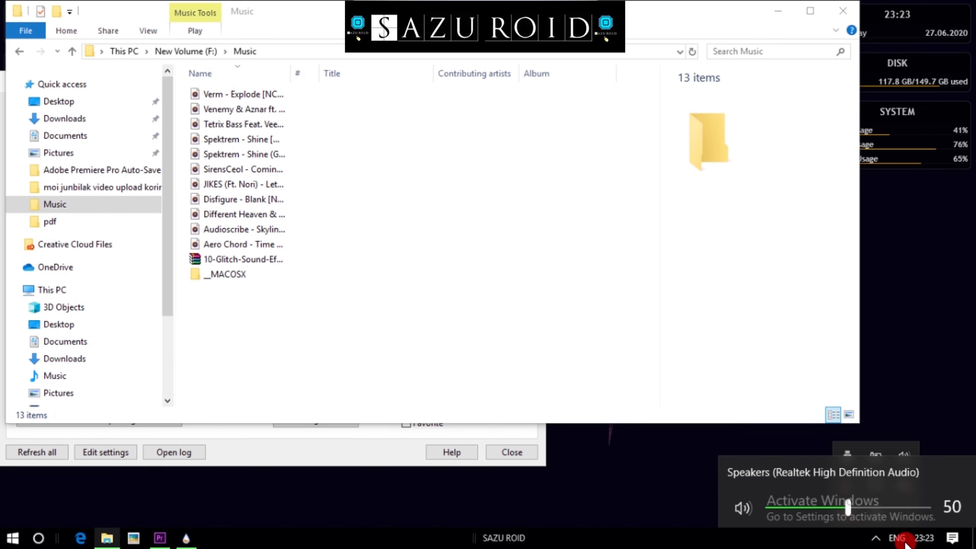
{"action": "scroll", "coordinate": [790, 506], "scroll_direction": "up", "scroll_amount": 1}
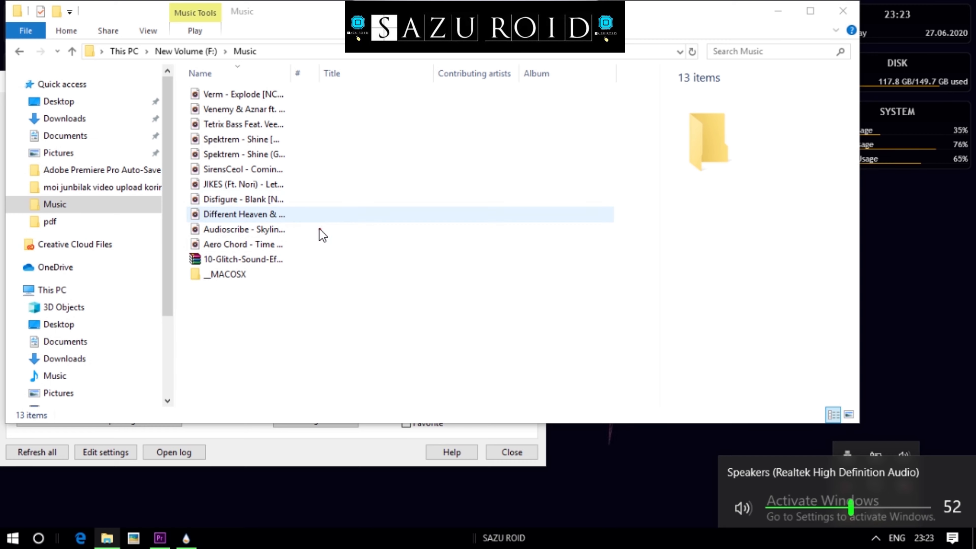
Play the Different Heaven & EH!DE track, return to the desktop, and shift the visualizer skin to coordinates 720, 304.
{"action": "double_click", "coordinate": [318, 221]}
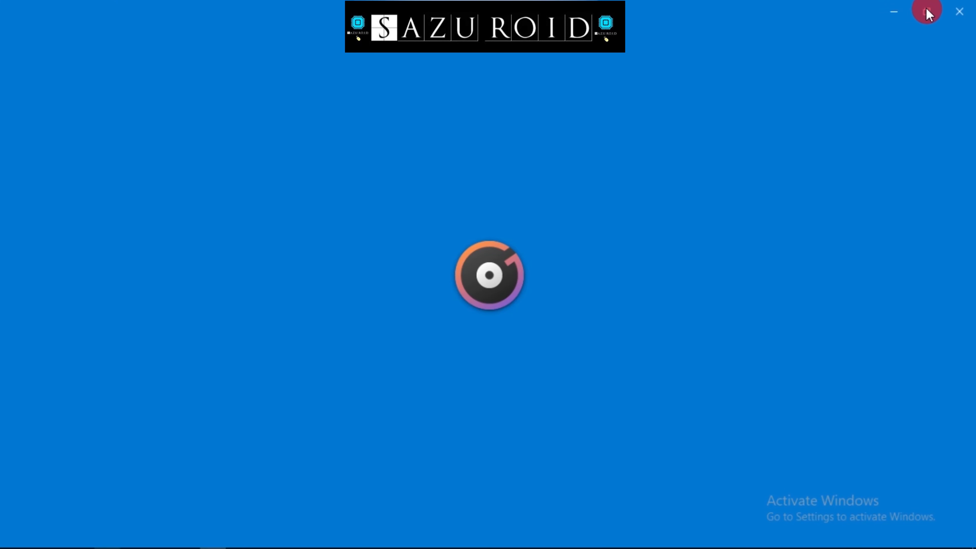
{"action": "left_click", "coordinate": [957, 14]}
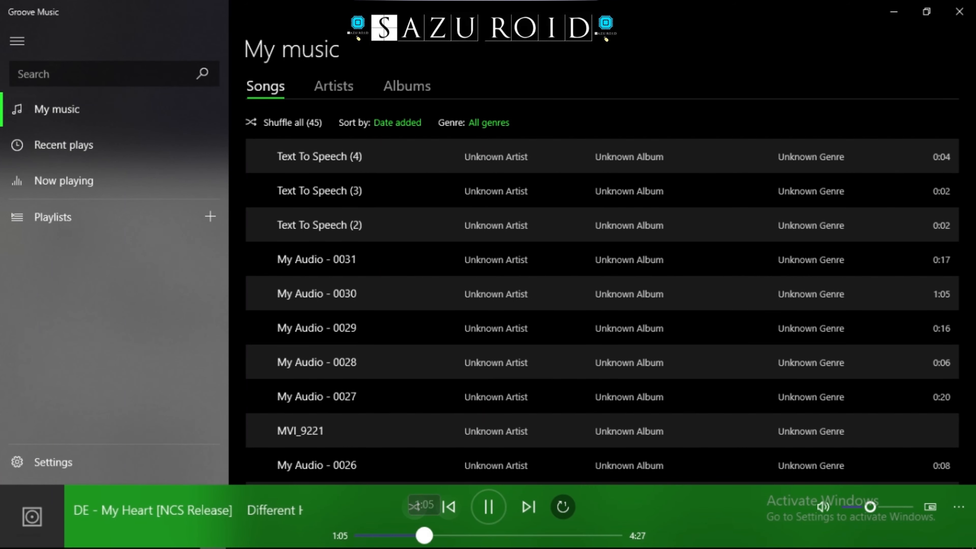
{"action": "left_click", "coordinate": [954, 13]}
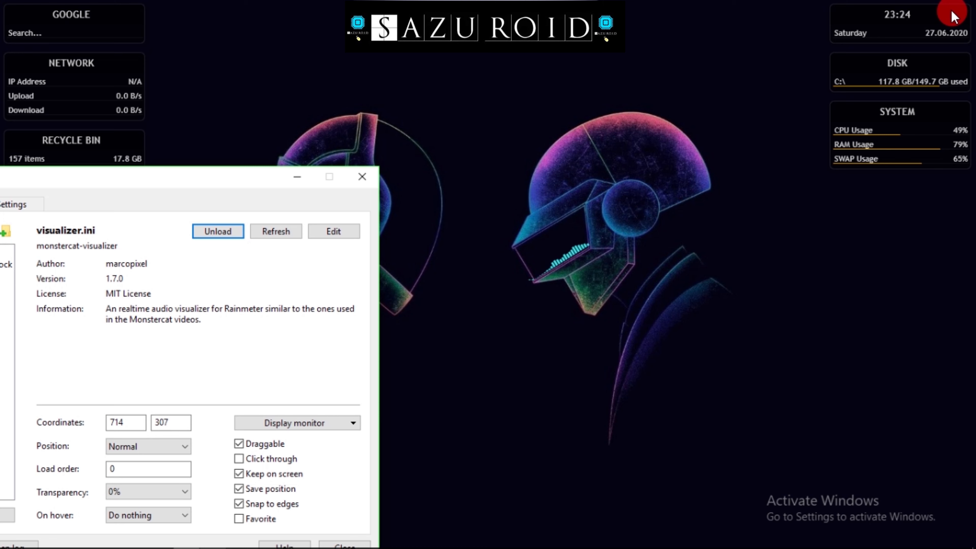
{"action": "left_click", "coordinate": [603, 273]}
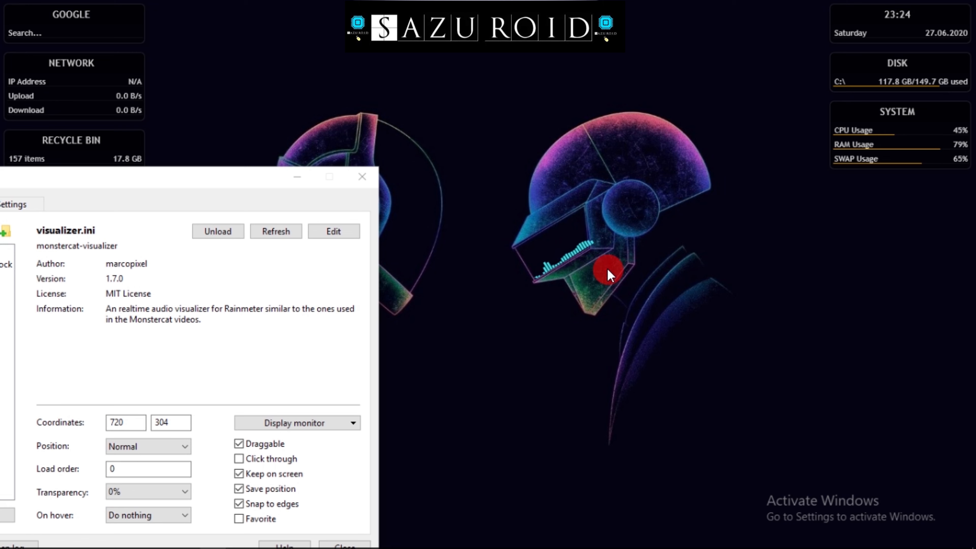
Switch to Groove Music, pause the track, and close the player.
{"action": "mouse_move", "coordinate": [221, 547]}
{"action": "left_click", "coordinate": [213, 537]}
{"action": "left_click", "coordinate": [532, 534]}
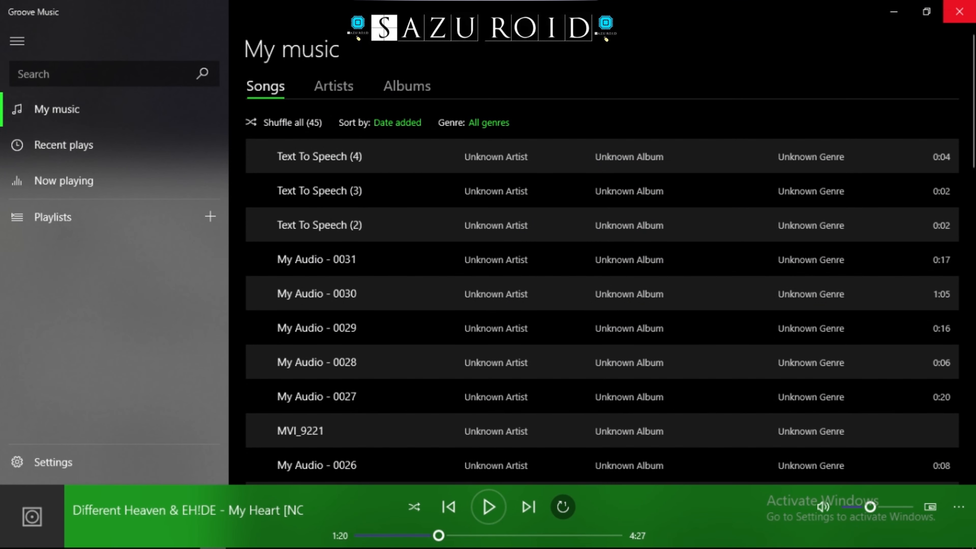
{"action": "left_click", "coordinate": [960, 11]}
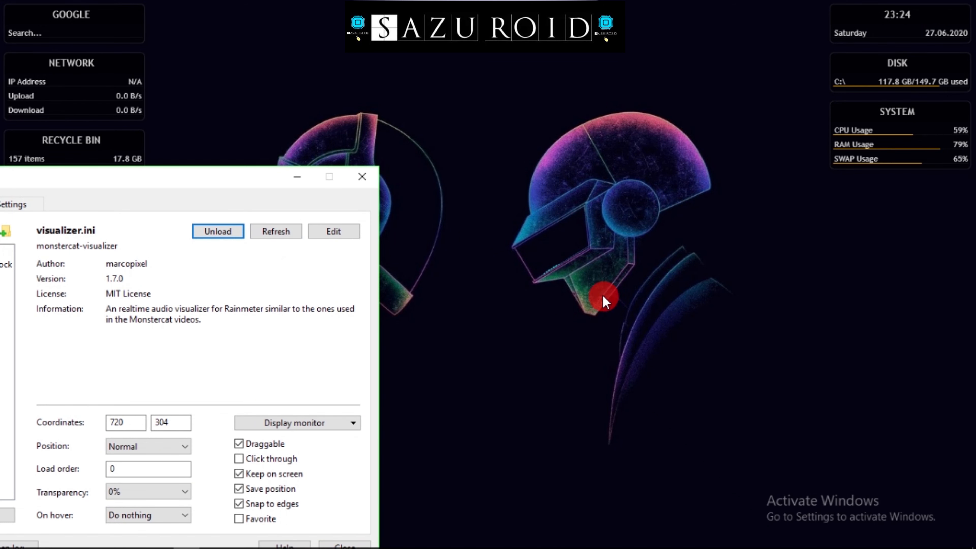
Unload the visualizer.ini skin and expand Reactive Wallpaer_Punk_Prio down to the contents of its Layer_Prio folder.
{"action": "left_click", "coordinate": [240, 243]}
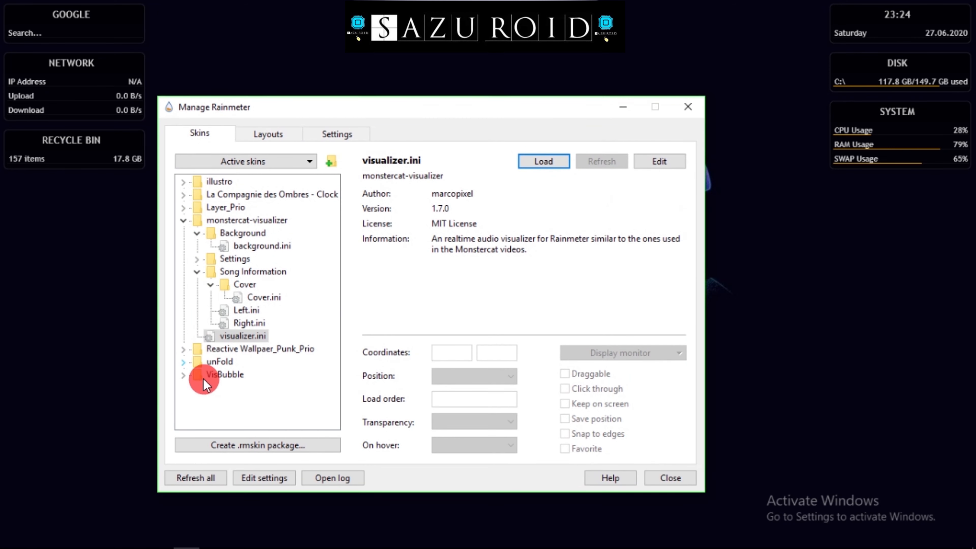
{"action": "left_click", "coordinate": [197, 272]}
{"action": "left_click", "coordinate": [184, 298]}
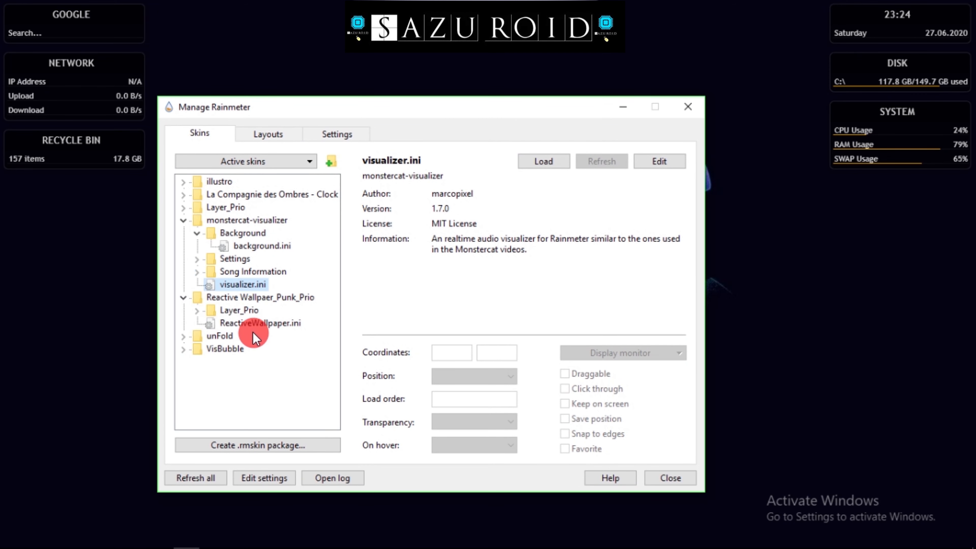
{"action": "left_click", "coordinate": [197, 311]}
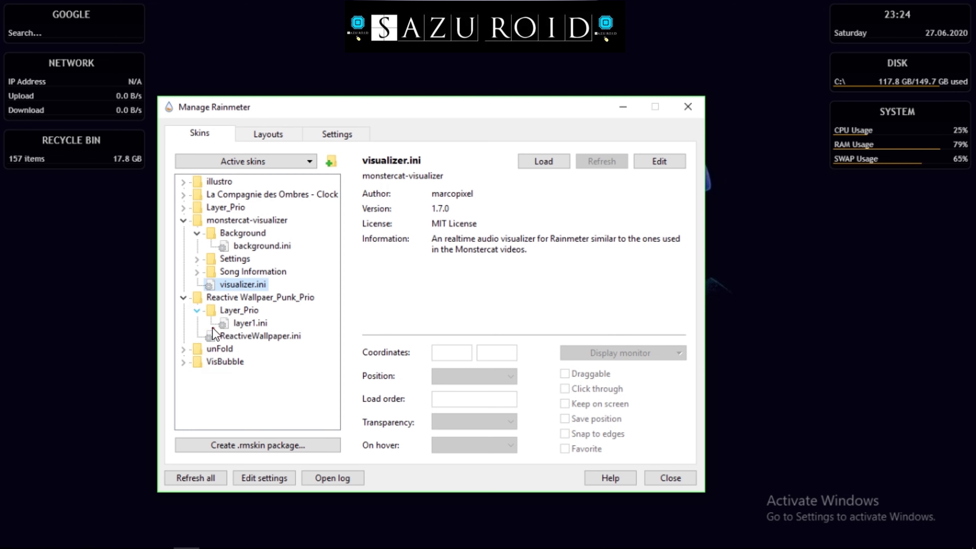
Load the layer1.ini skin from Layer_Prio and move the Manage Rainmeter window aside to reveal it.
{"action": "left_click", "coordinate": [248, 323]}
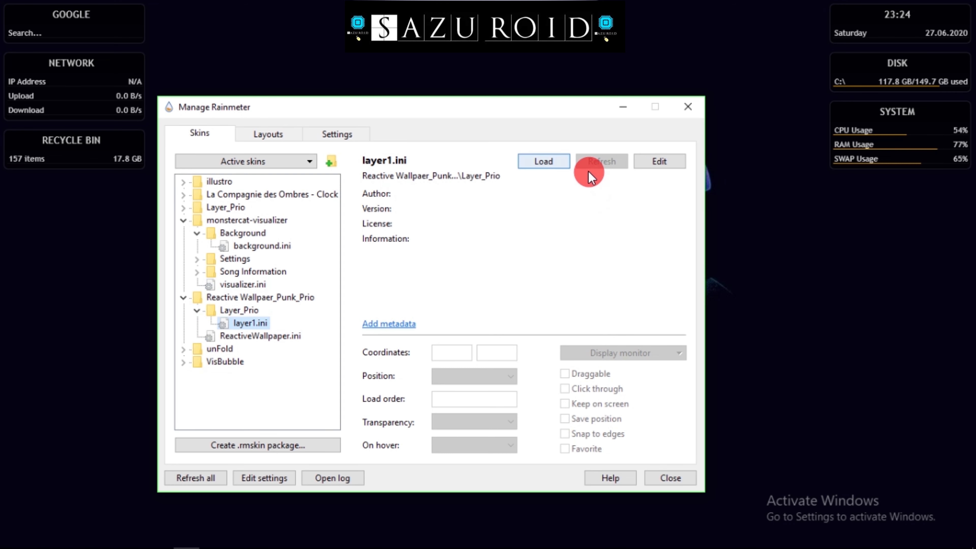
{"action": "left_click", "coordinate": [545, 161]}
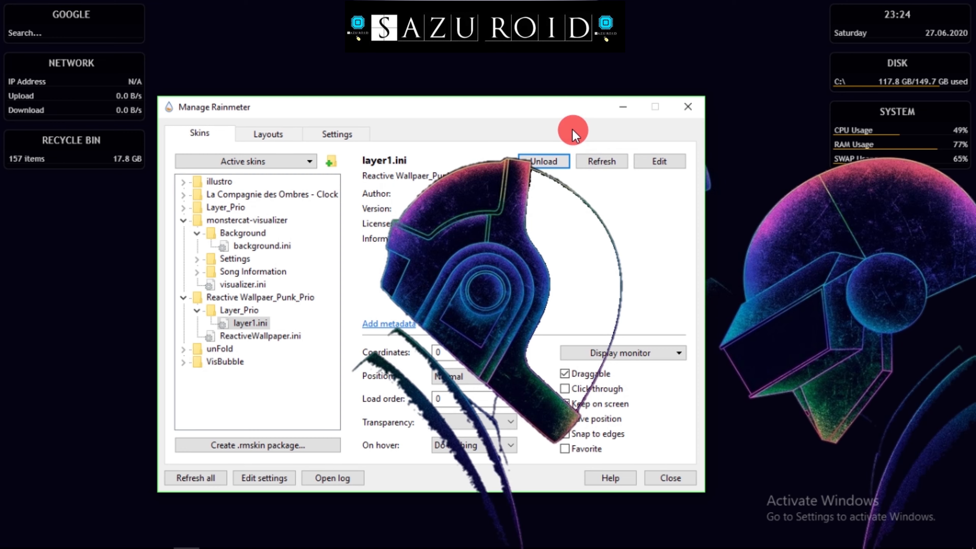
{"action": "left_click_drag", "start_coordinate": [563, 113], "coordinate": [144, 147]}
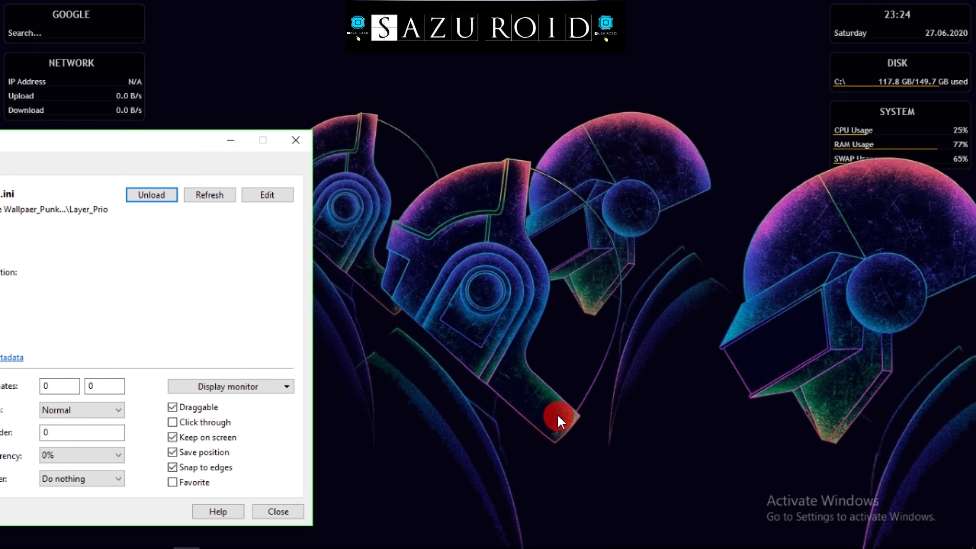
Play the Different Heaven & EH!DE track from the Music folder in Groove Music and return to the desktop.
{"action": "mouse_move", "coordinate": [186, 543]}
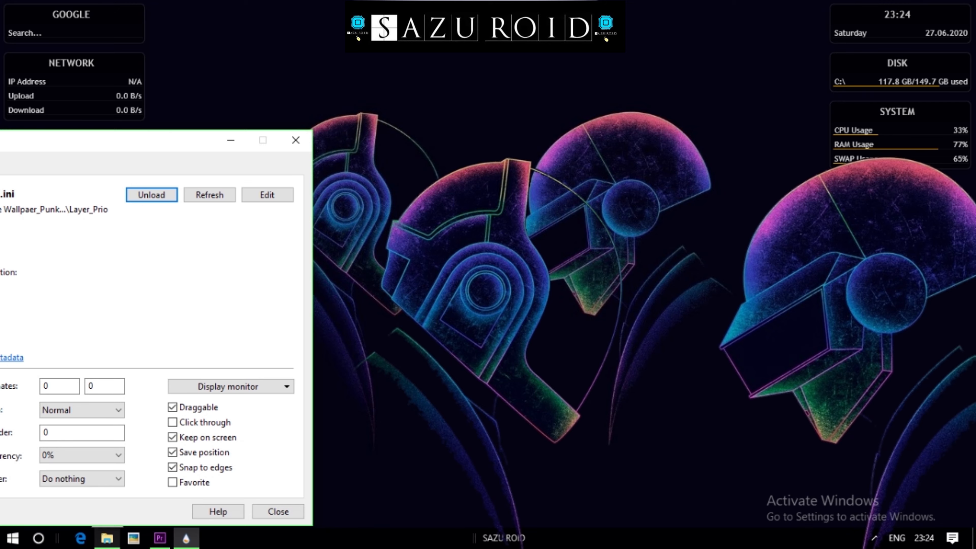
{"action": "left_click", "coordinate": [106, 539]}
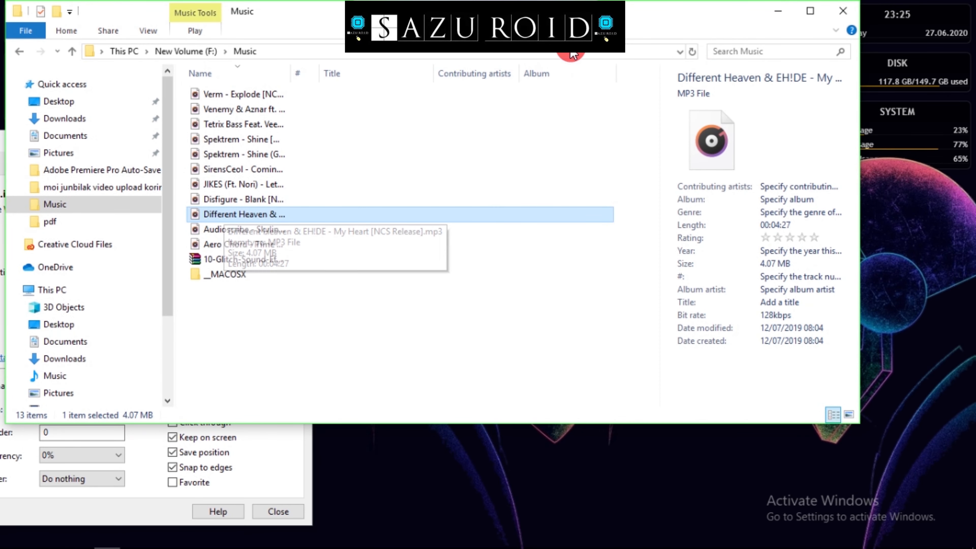
{"action": "left_click", "coordinate": [847, 11]}
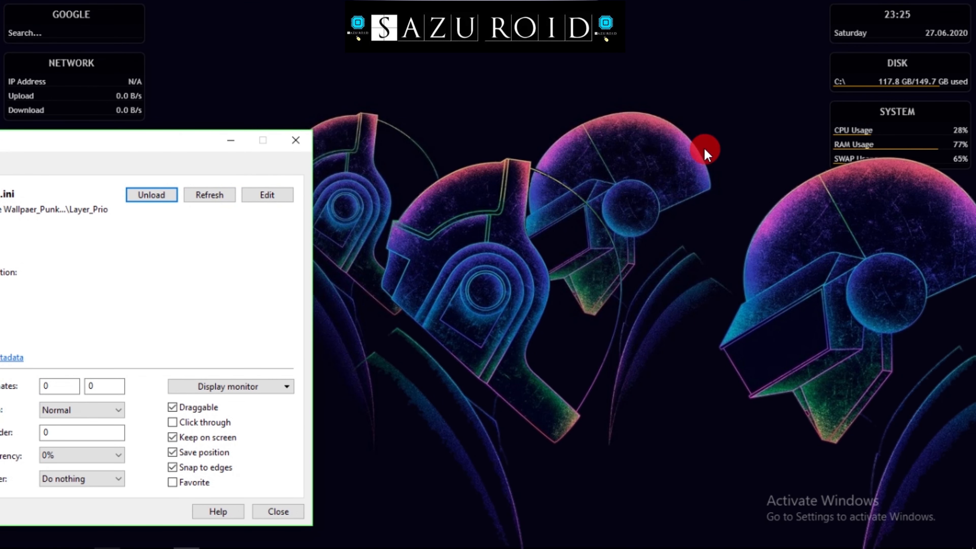
{"action": "mouse_move", "coordinate": [160, 537]}
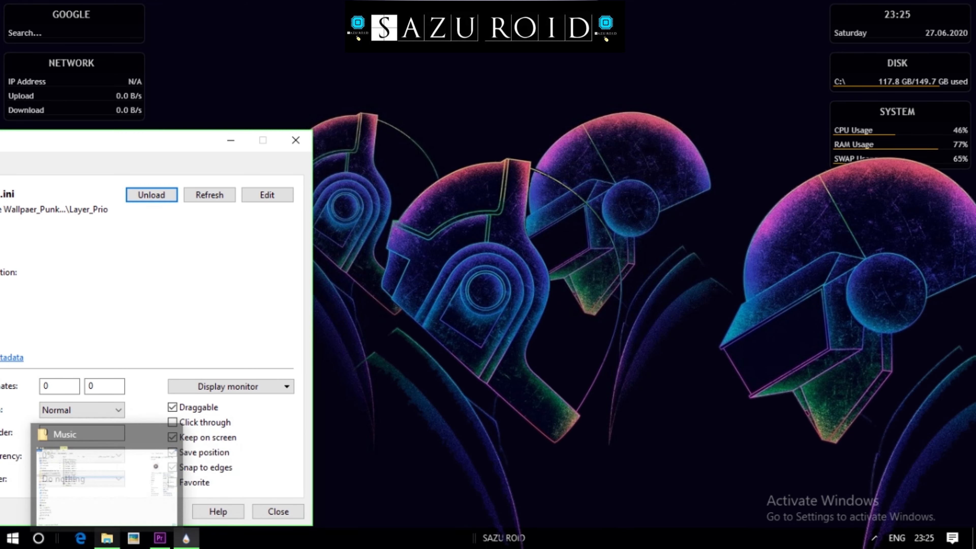
{"action": "left_click", "coordinate": [116, 509]}
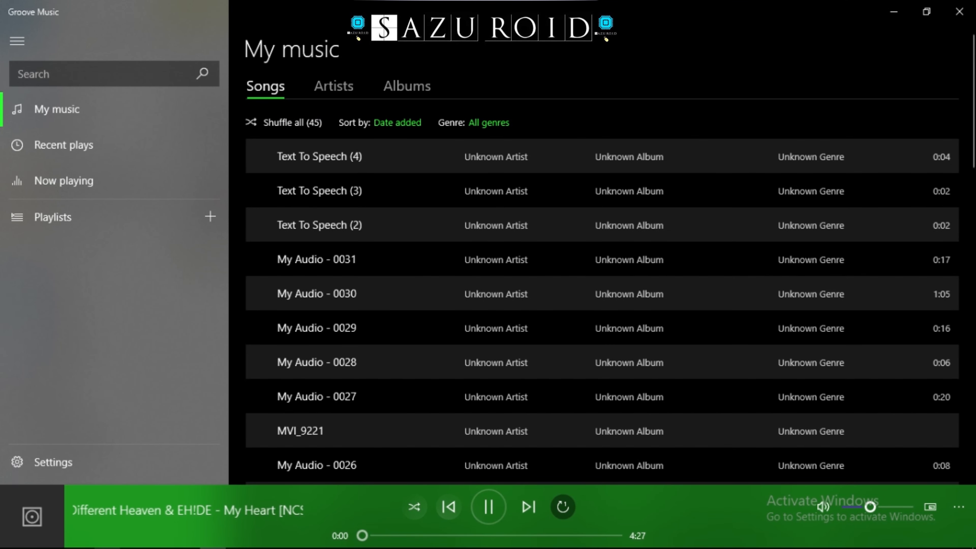
{"action": "left_click", "coordinate": [957, 12]}
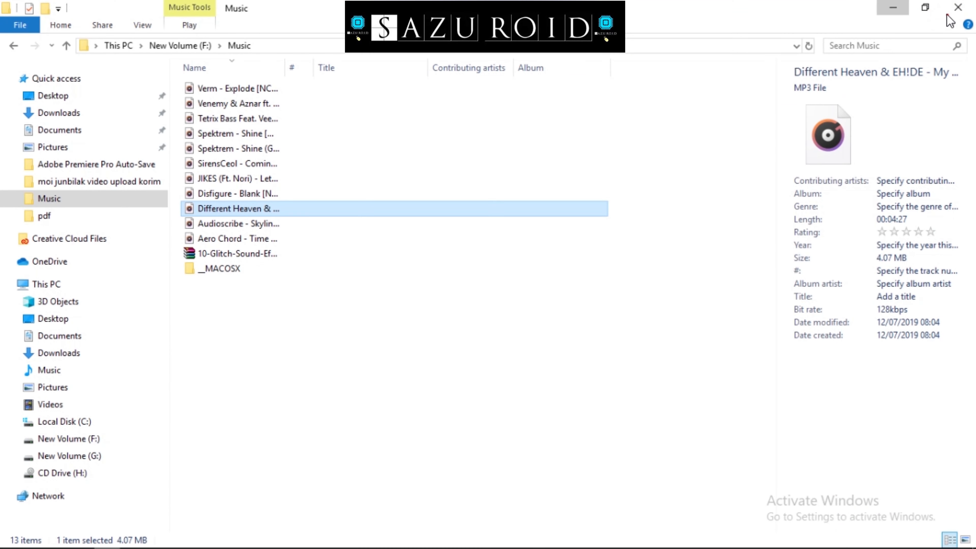
{"action": "left_click", "coordinate": [948, 16]}
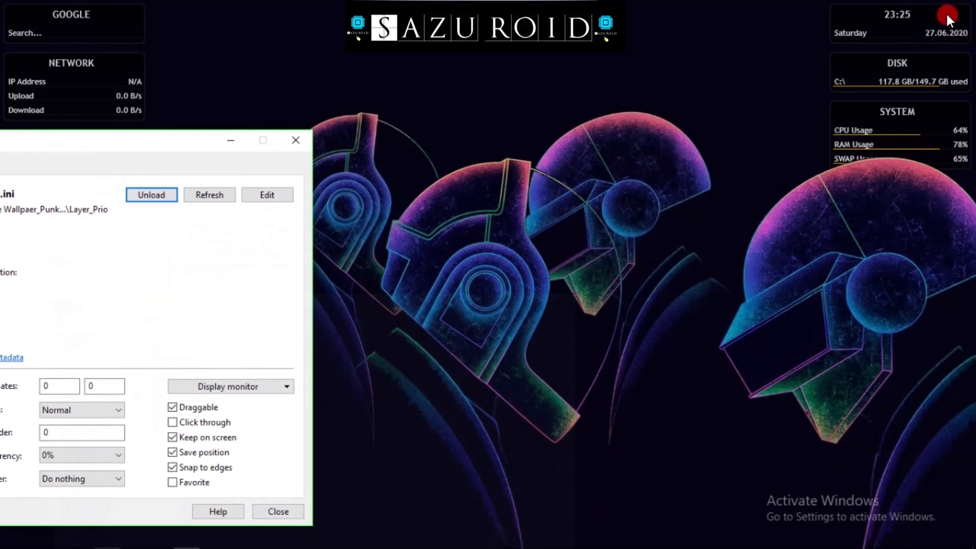
{"action": "left_click", "coordinate": [496, 353]}
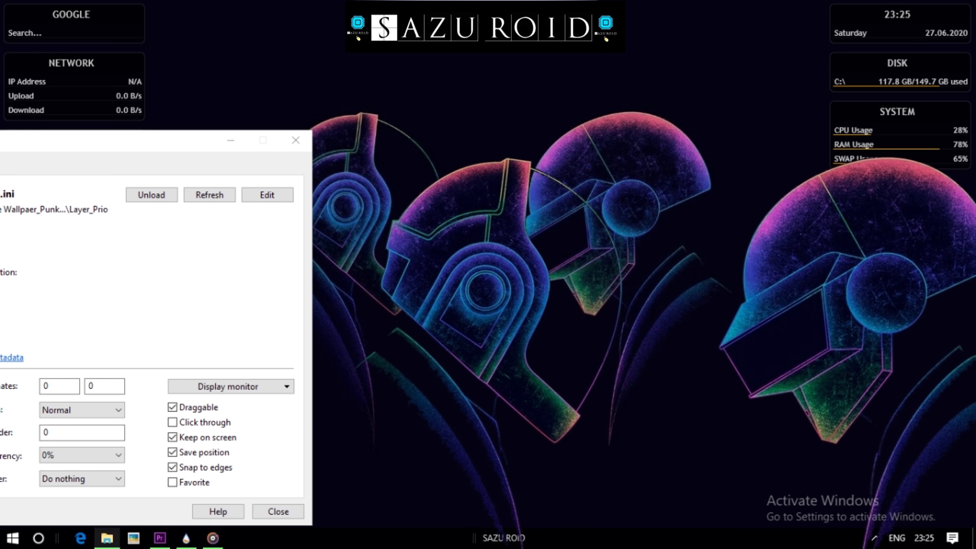
{"action": "mouse_move", "coordinate": [213, 538]}
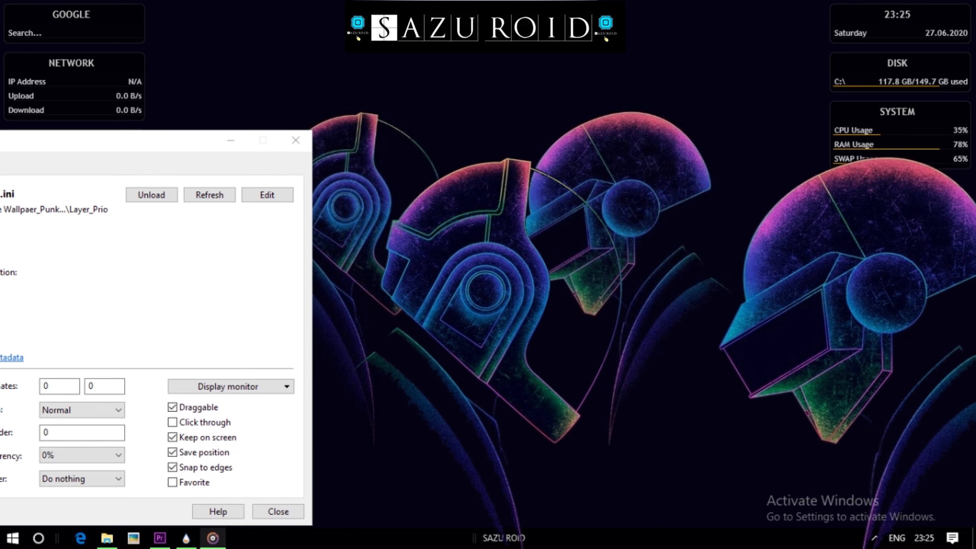
{"action": "left_click", "coordinate": [217, 472]}
Load the ReactiveWallpaper.ini skin from Reactive Wallpaer_Punk_Prio and move the Manage Rainmeter window aside to reveal it.
{"action": "left_click_drag", "start_coordinate": [166, 148], "coordinate": [357, 77]}
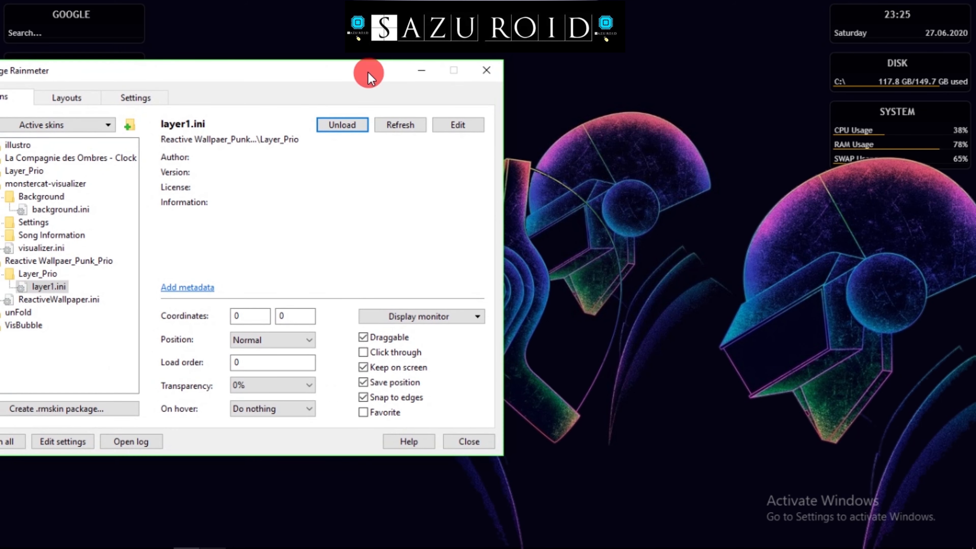
{"action": "left_click", "coordinate": [17, 323]}
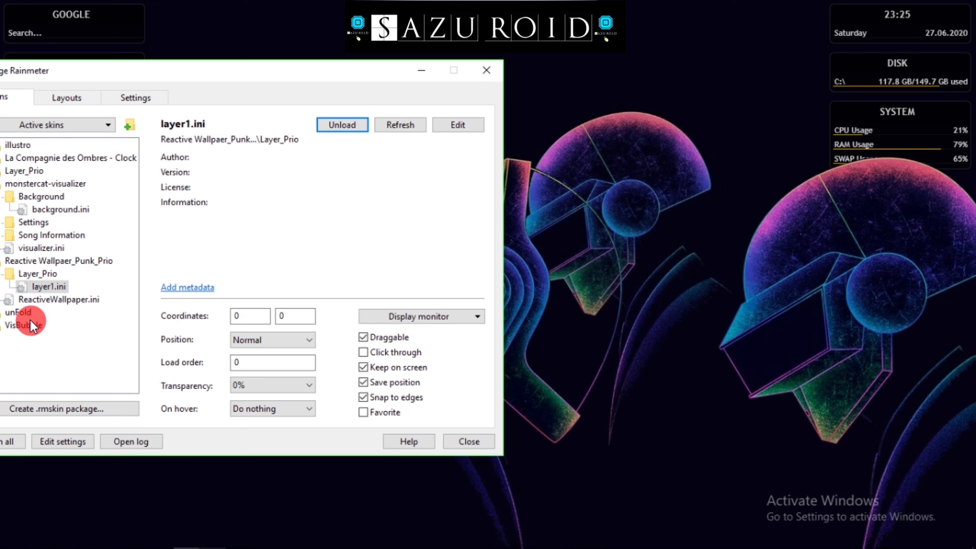
{"action": "left_click", "coordinate": [29, 301]}
{"action": "left_click", "coordinate": [368, 131]}
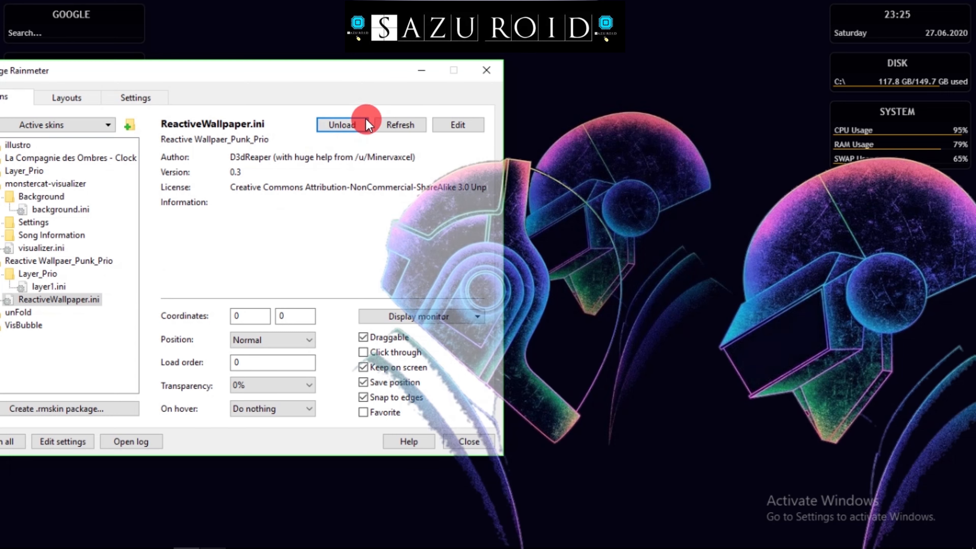
{"action": "left_click_drag", "start_coordinate": [403, 78], "coordinate": [175, 111]}
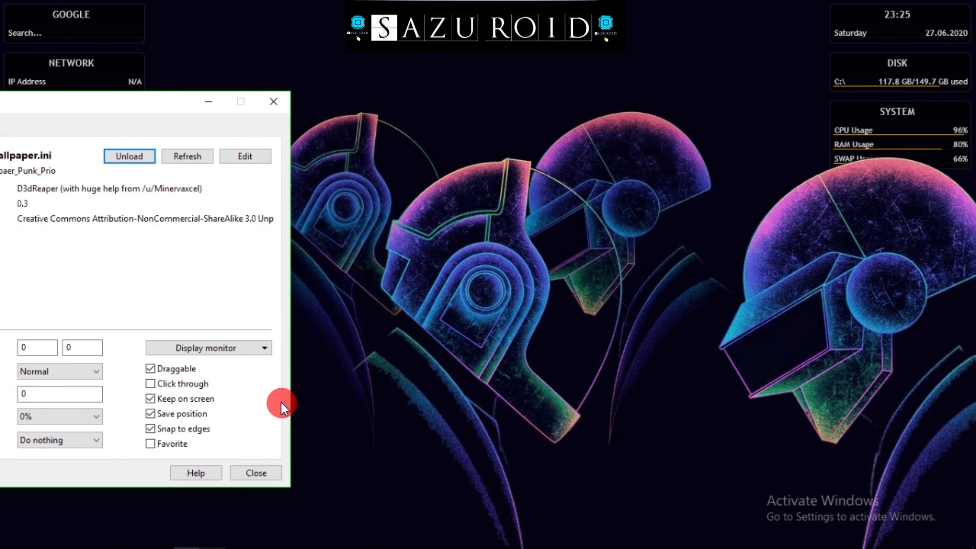
Unload the ReactiveWallpaper.ini and layer1.ini skins and collapse the Reactive Wallpaer_Punk_Prio folder.
{"action": "left_click_drag", "start_coordinate": [132, 113], "coordinate": [335, 313]}
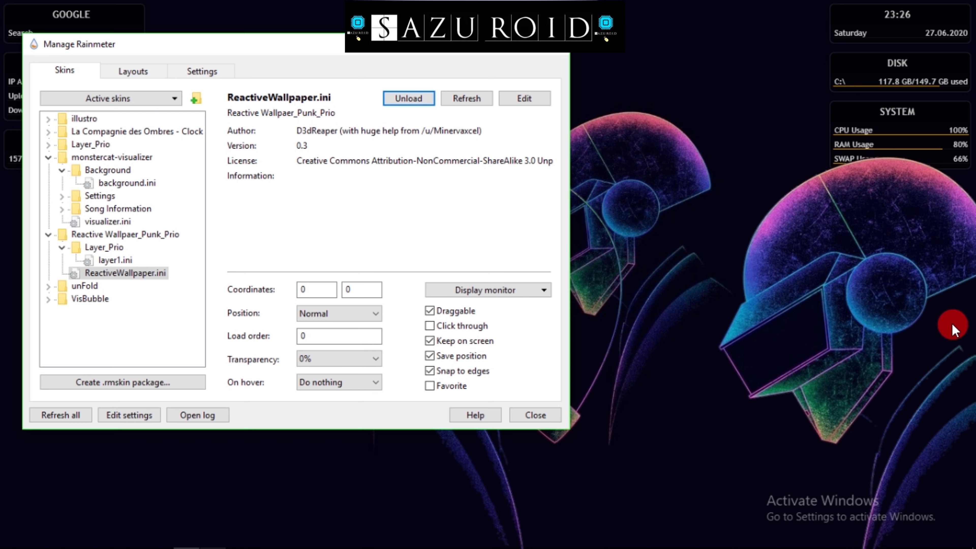
{"action": "left_click", "coordinate": [426, 100]}
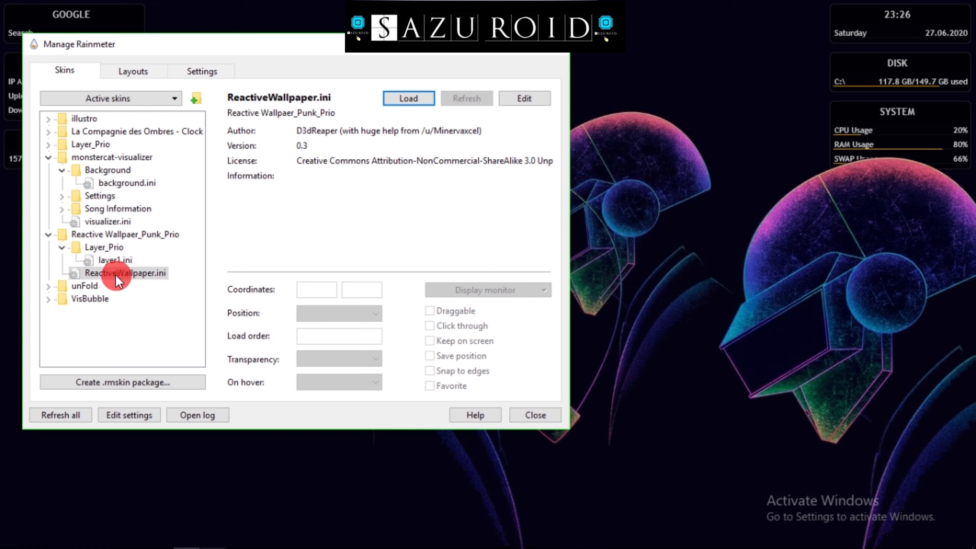
{"action": "left_click", "coordinate": [111, 261]}
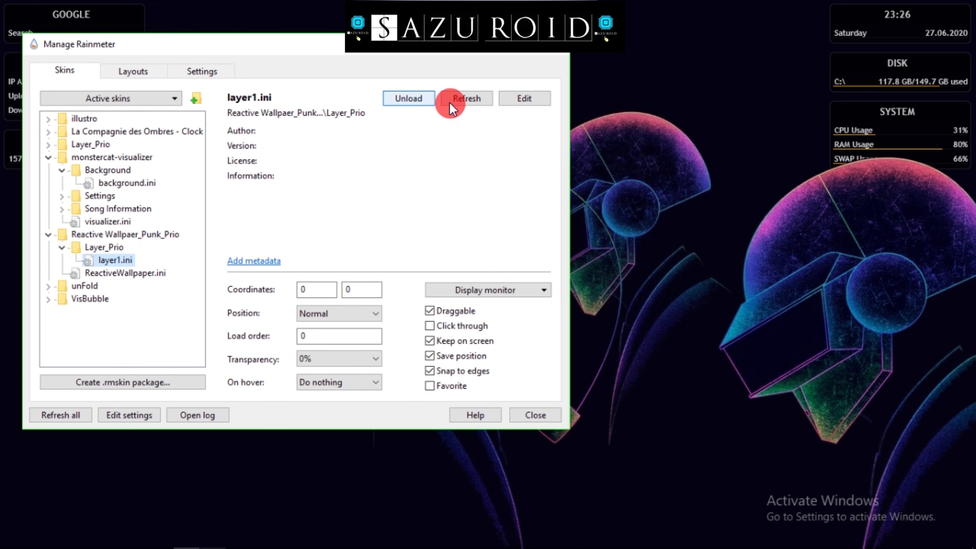
{"action": "left_click", "coordinate": [431, 99]}
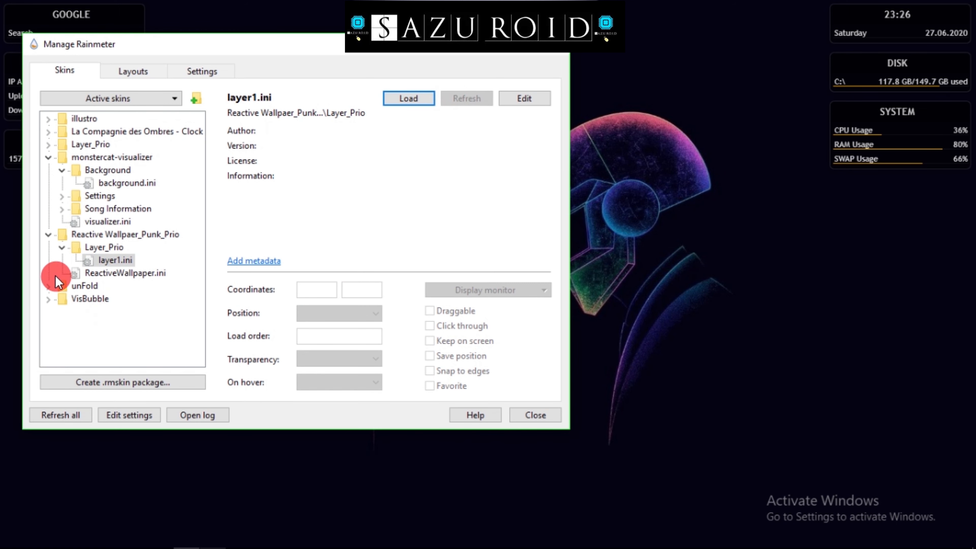
{"action": "left_click", "coordinate": [49, 235]}
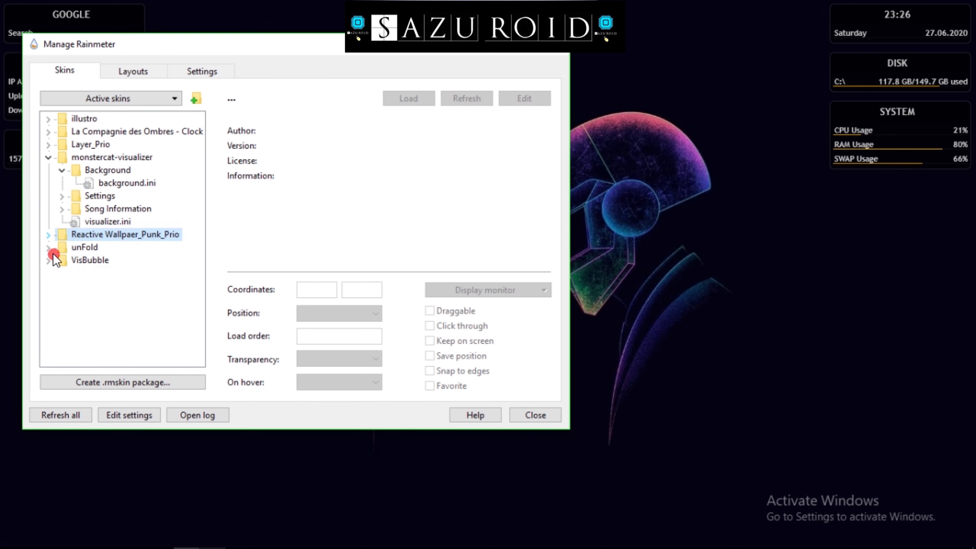
Move the Manage Rainmeter window to the middle of the desktop and expand the unFold skin folder.
{"action": "left_click_drag", "start_coordinate": [331, 47], "coordinate": [523, 103]}
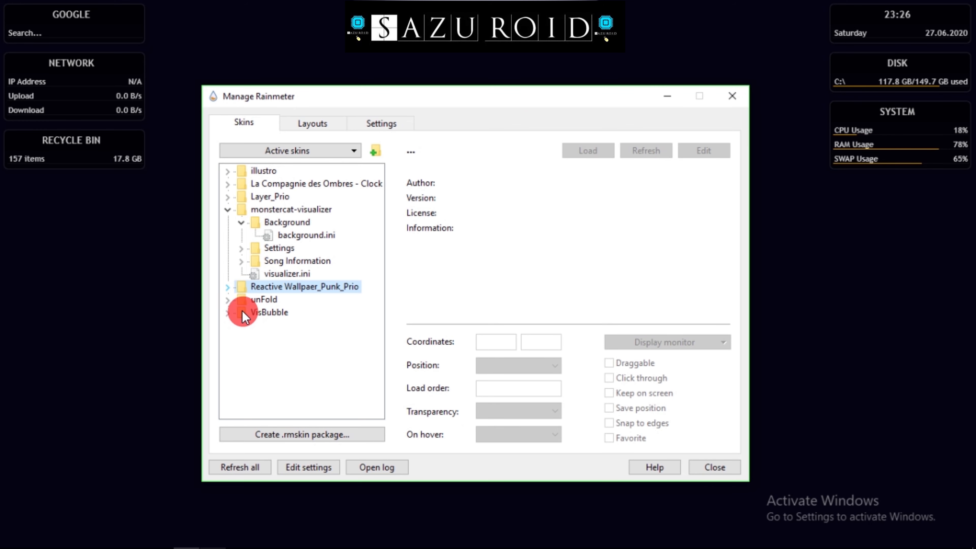
{"action": "left_click", "coordinate": [227, 287]}
{"action": "left_click", "coordinate": [227, 288]}
{"action": "left_click", "coordinate": [227, 299]}
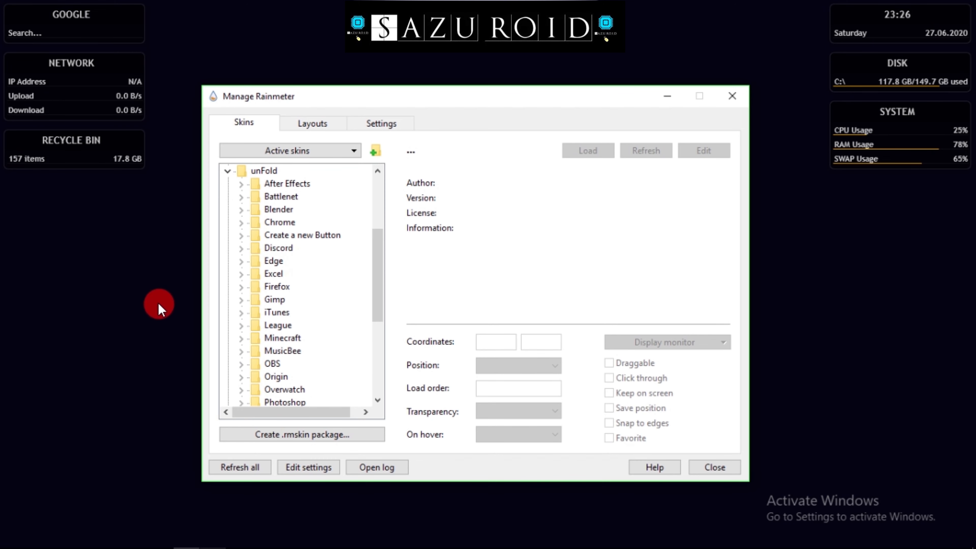
{"action": "left_click_drag", "start_coordinate": [378, 292], "coordinate": [398, 265]}
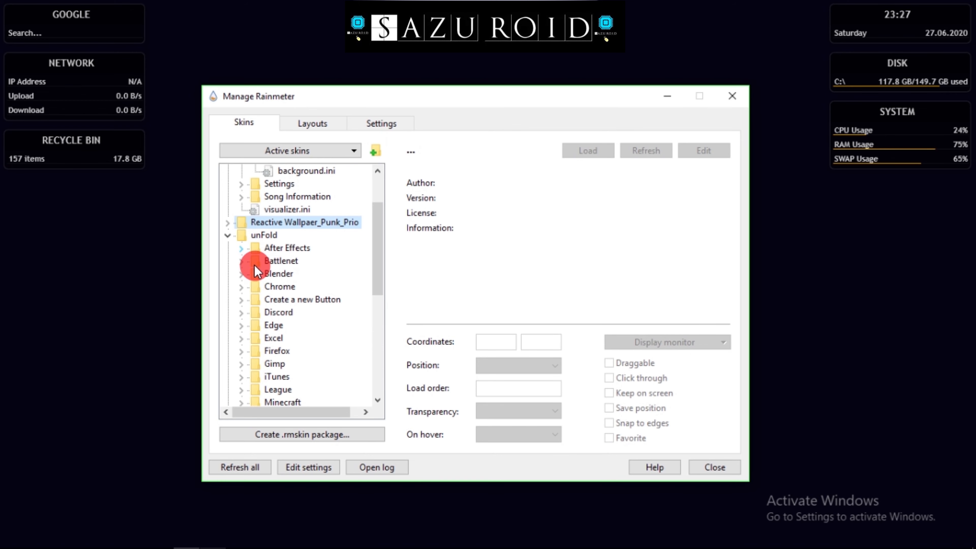
Load the After Effects.ini skin from the Black subfolder of unFold's After Effects folder and preview its hover effect.
{"action": "left_click", "coordinate": [241, 249]}
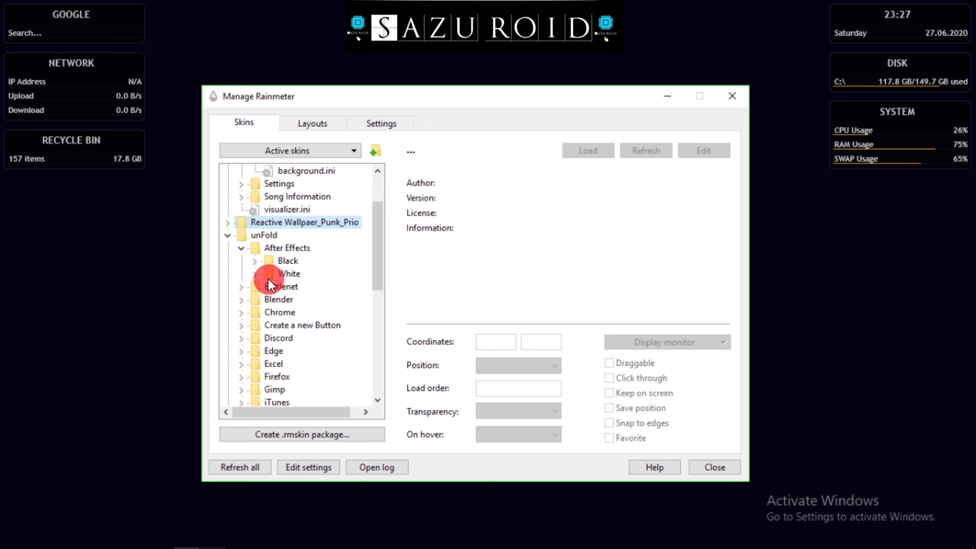
{"action": "left_click", "coordinate": [255, 261]}
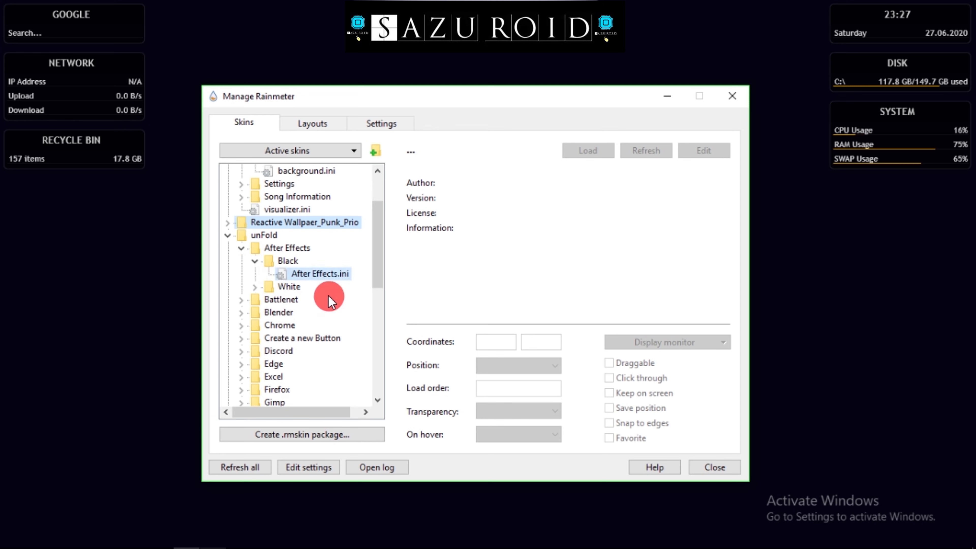
{"action": "left_click", "coordinate": [323, 274]}
{"action": "left_click", "coordinate": [609, 154]}
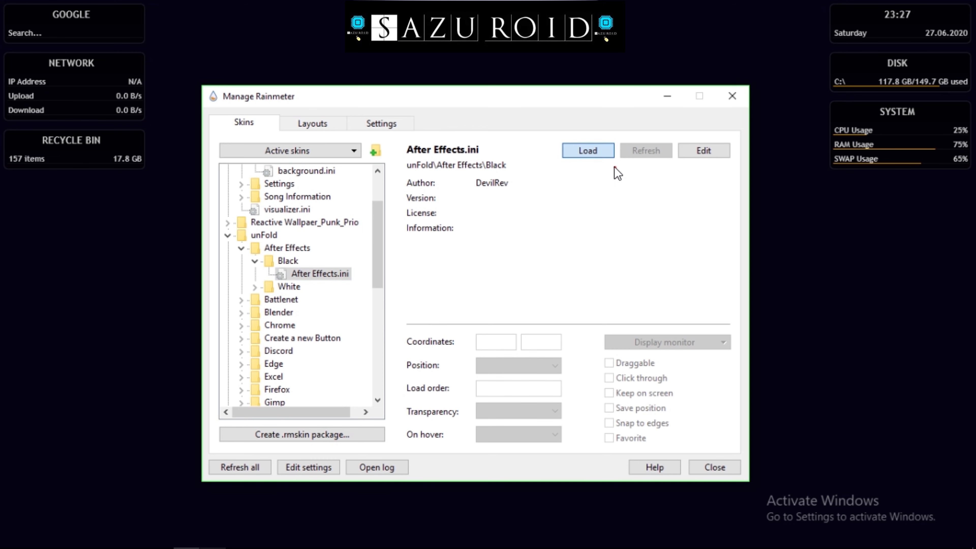
{"action": "mouse_move", "coordinate": [905, 327]}
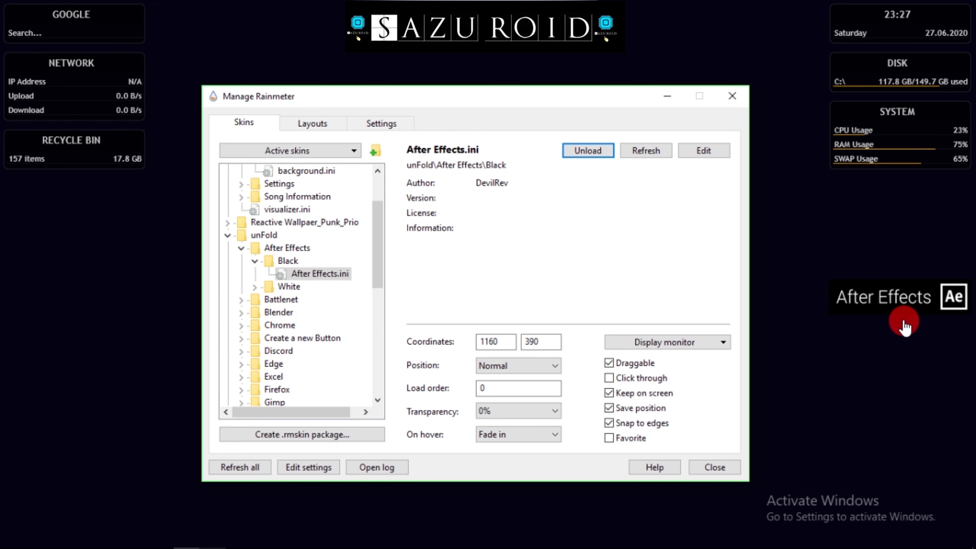
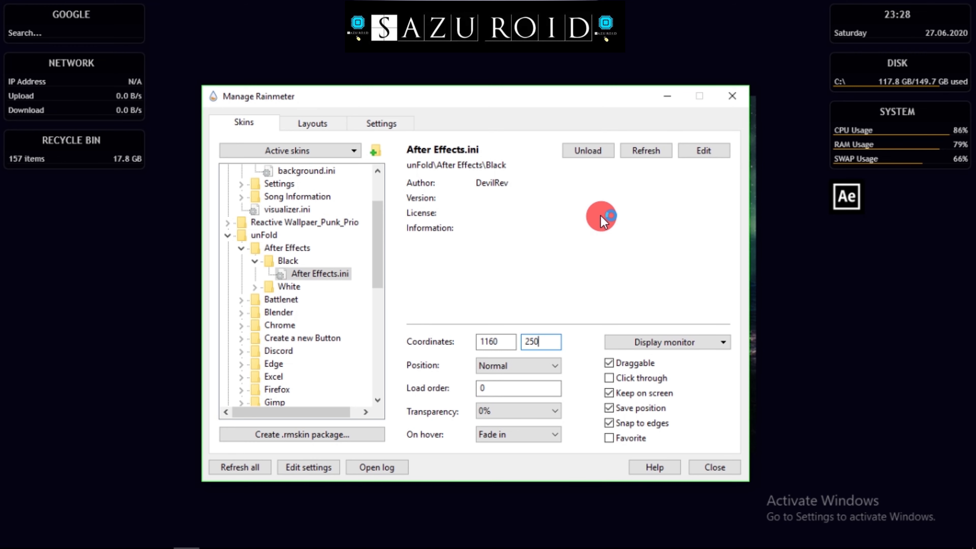
Bring the Manage Rainmeter window back and expand unFold's Chrome folder down to the contents of its White subfolder.
{"action": "left_click", "coordinate": [723, 100]}
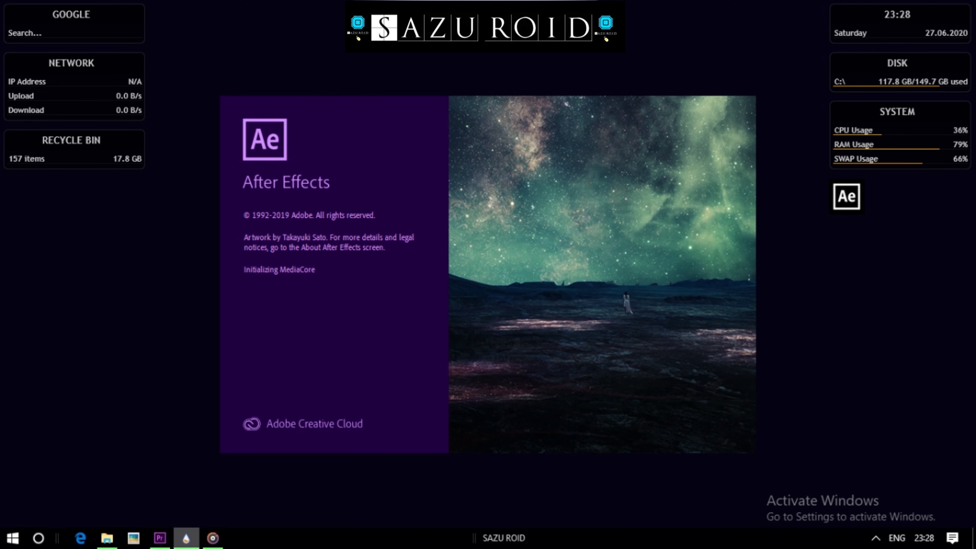
{"action": "left_click", "coordinate": [186, 538]}
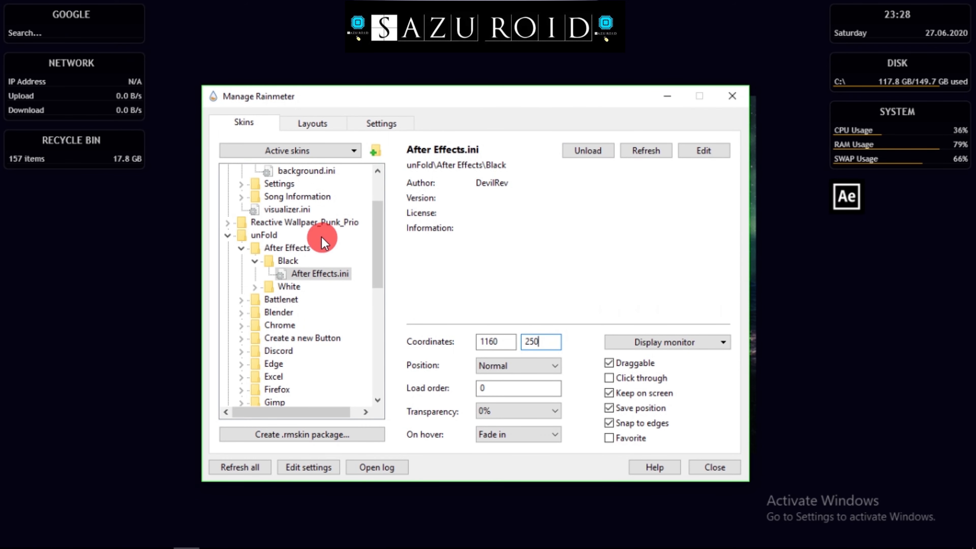
{"action": "scroll", "coordinate": [407, 287], "scroll_direction": "down", "scroll_amount": 3}
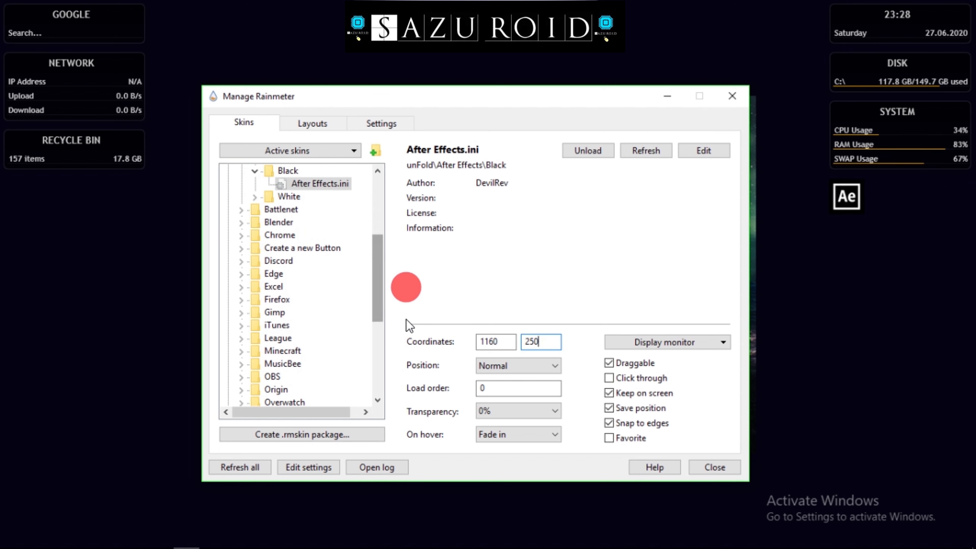
{"action": "left_click", "coordinate": [241, 235]}
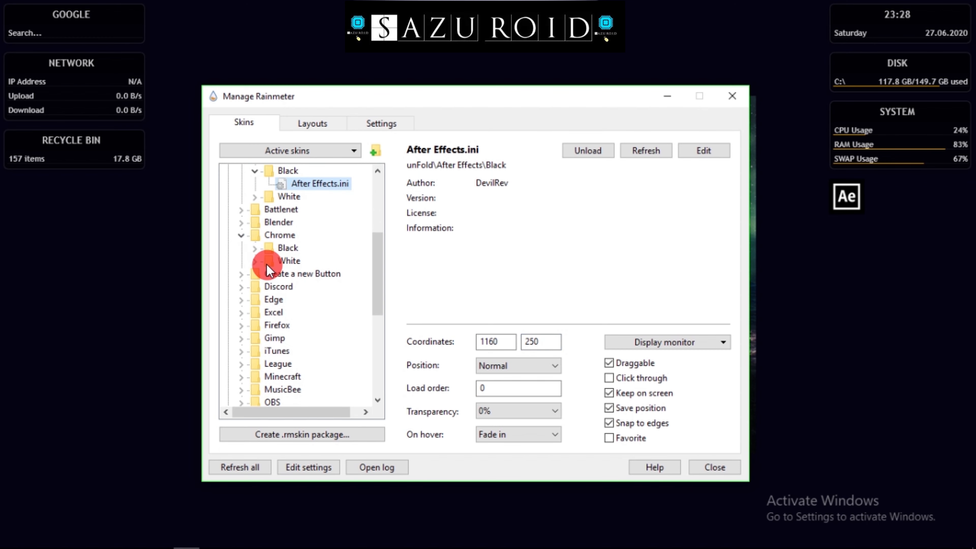
{"action": "left_click", "coordinate": [255, 261]}
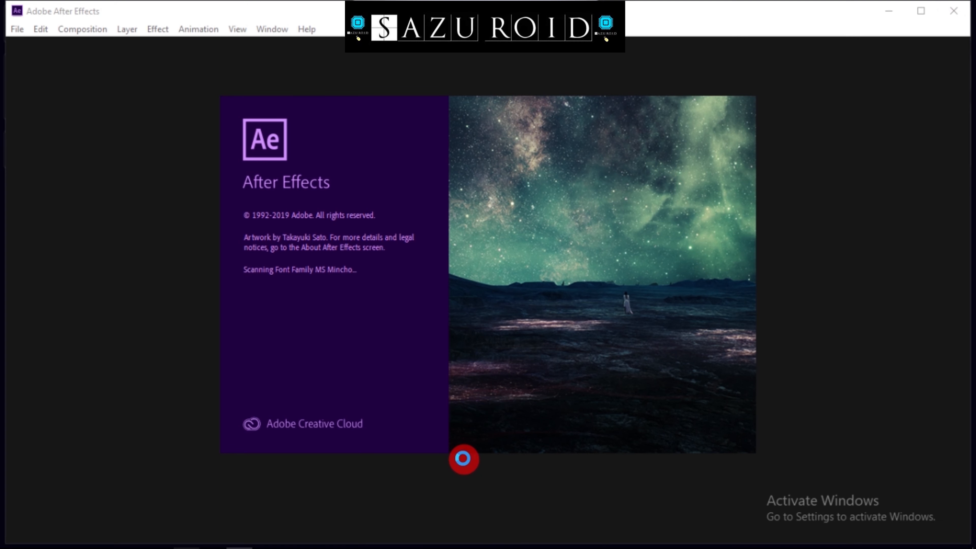
Bring the Manage Rainmeter window back and load the Chrome.ini skin from the White subfolder of unFold's Chrome folder.
{"action": "left_click", "coordinate": [186, 537]}
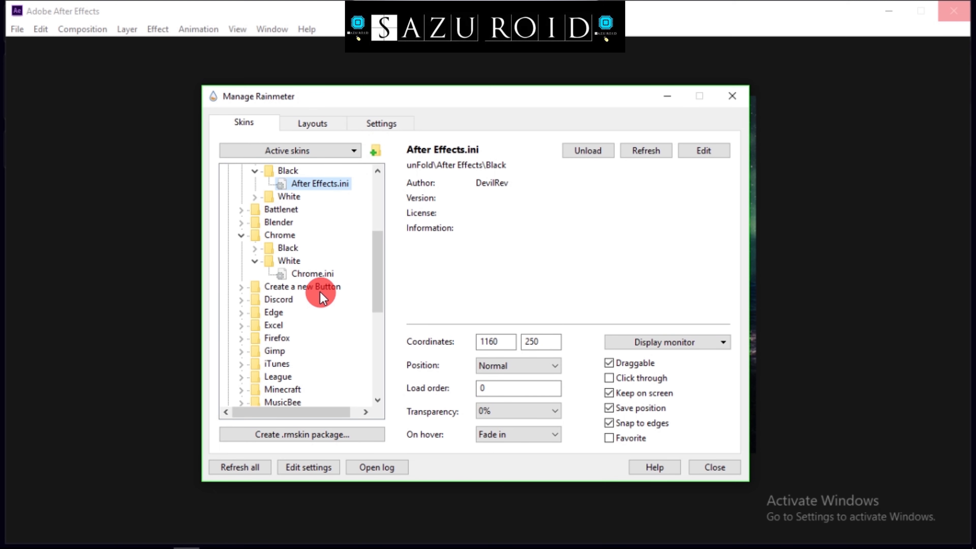
{"action": "left_click", "coordinate": [313, 274]}
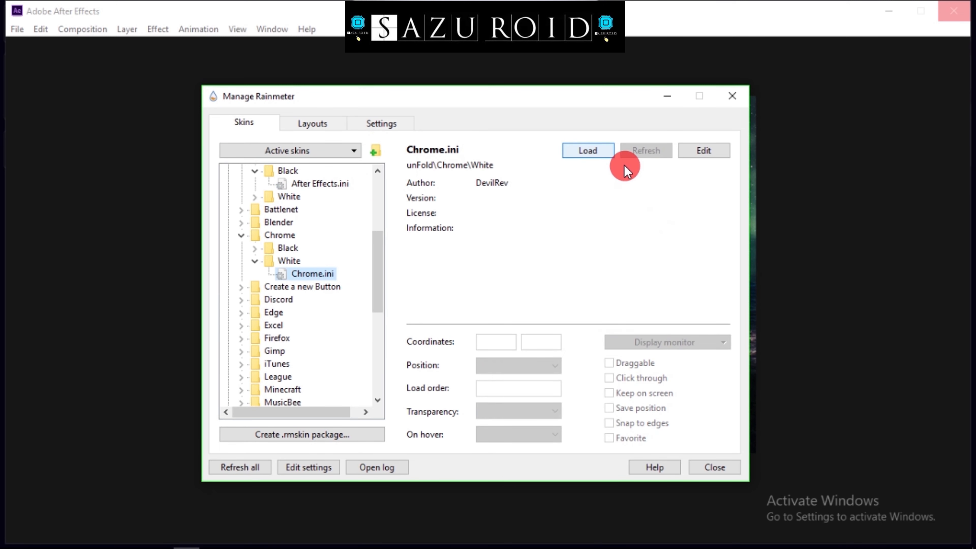
{"action": "left_click", "coordinate": [611, 155]}
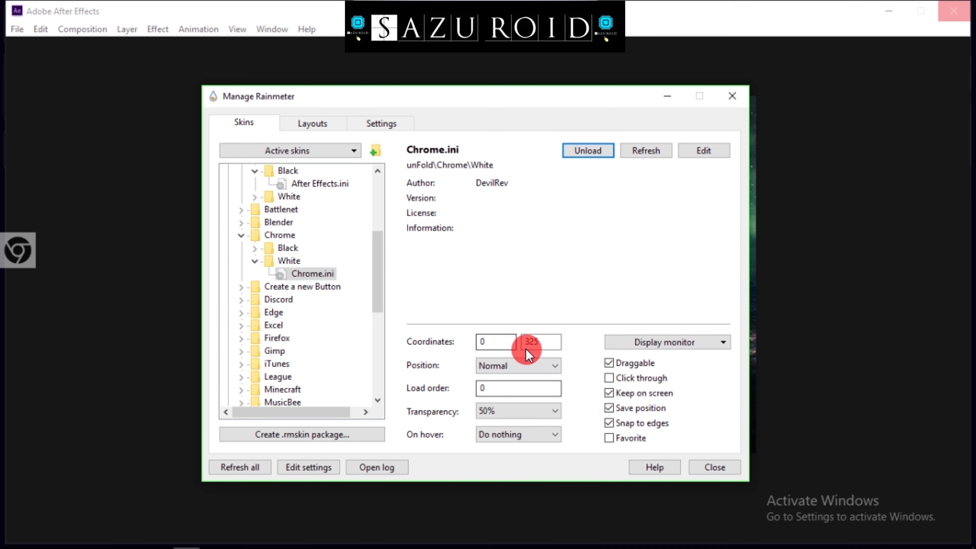
Set the horizontal coordinate of the Chrome.ini skin to 500.
{"action": "left_click", "coordinate": [512, 346]}
{"action": "key", "text": "BackSpace"}
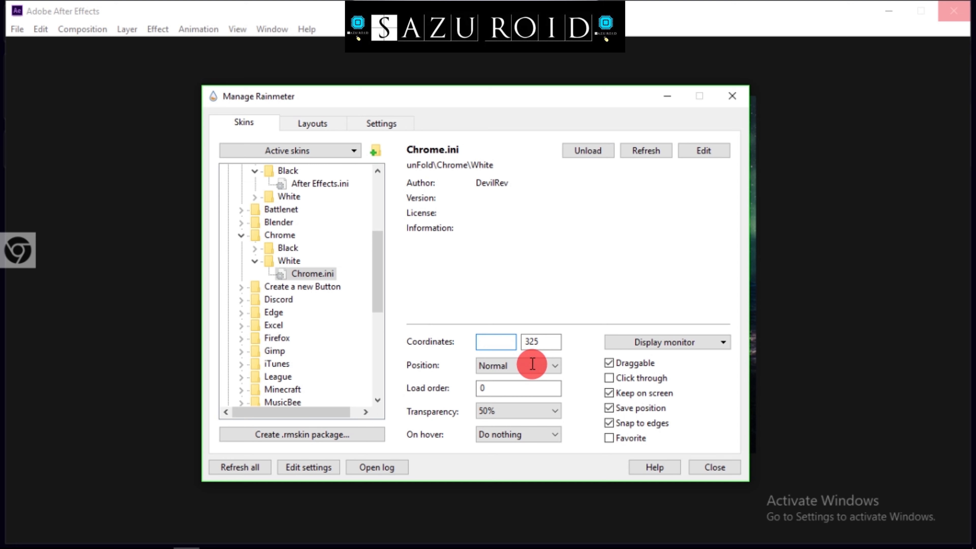
{"action": "type", "text": "5"}
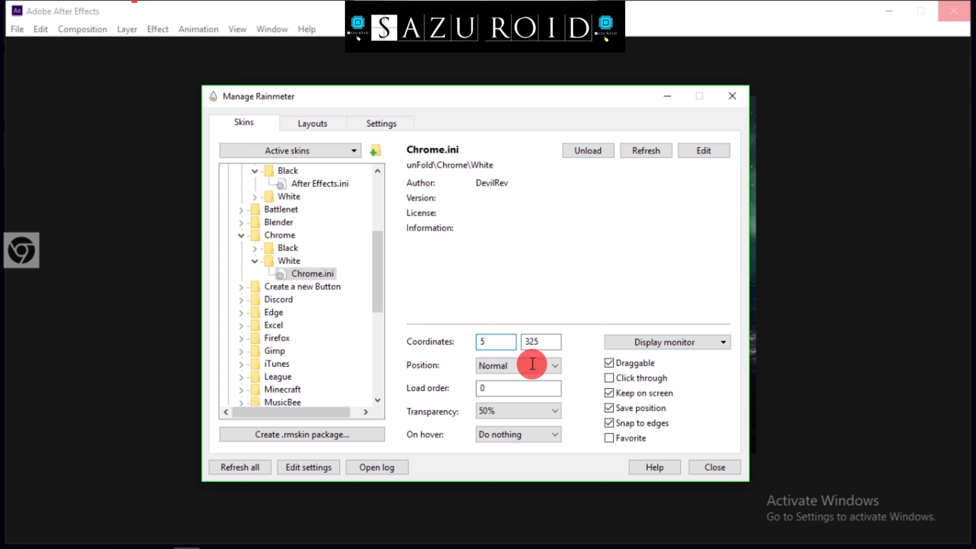
{"action": "type", "text": "00"}
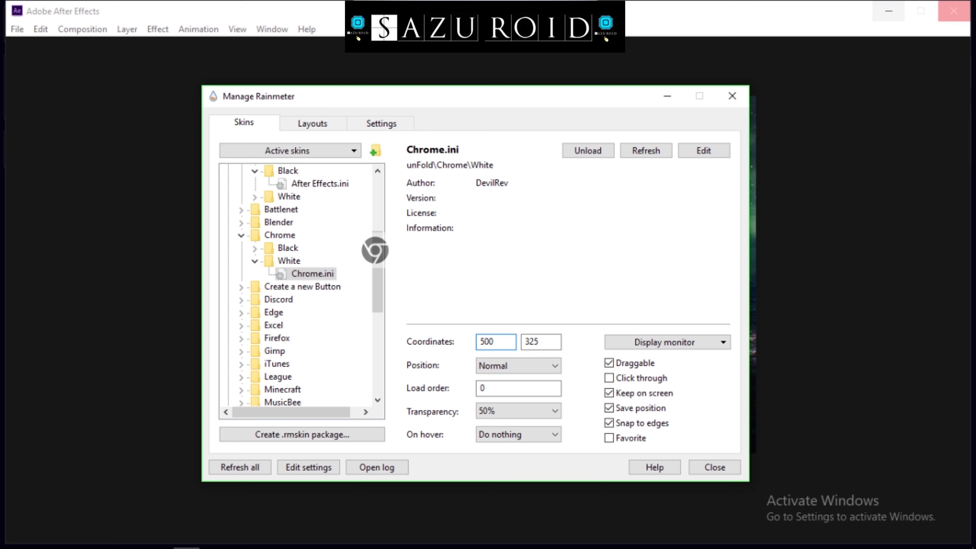
Close the After Effects window, return to Manage Rainmeter, and unload and reload the Chrome.ini skin.
{"action": "left_click", "coordinate": [955, 15]}
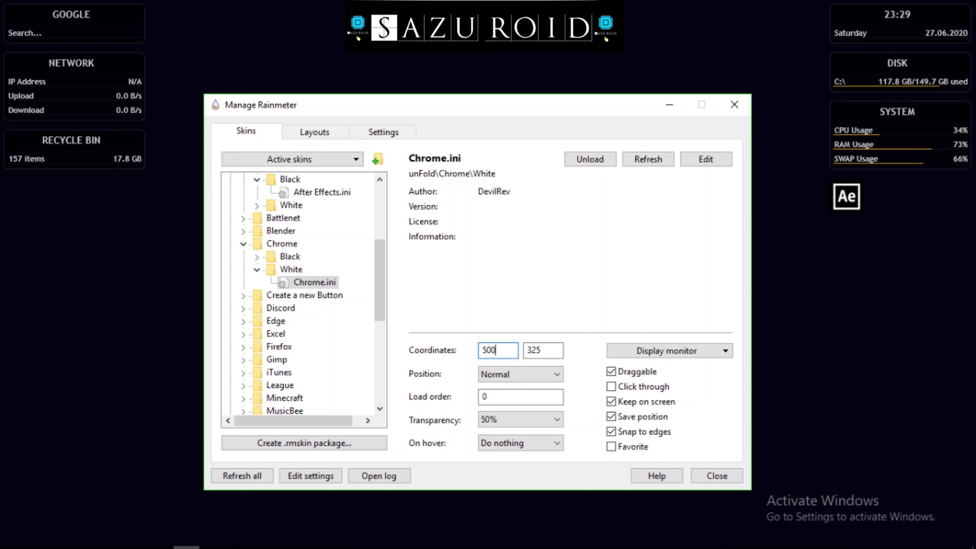
{"action": "left_click", "coordinate": [186, 538]}
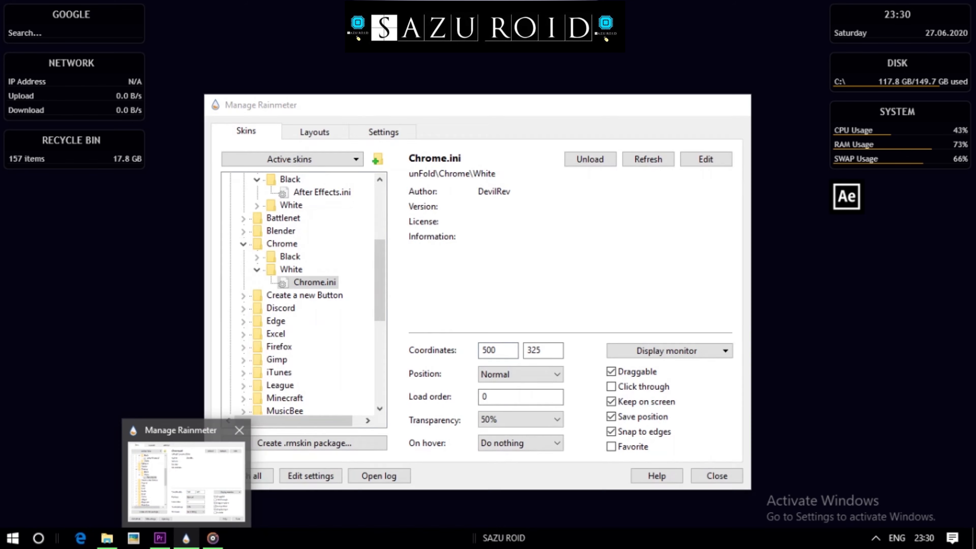
{"action": "left_click", "coordinate": [226, 488]}
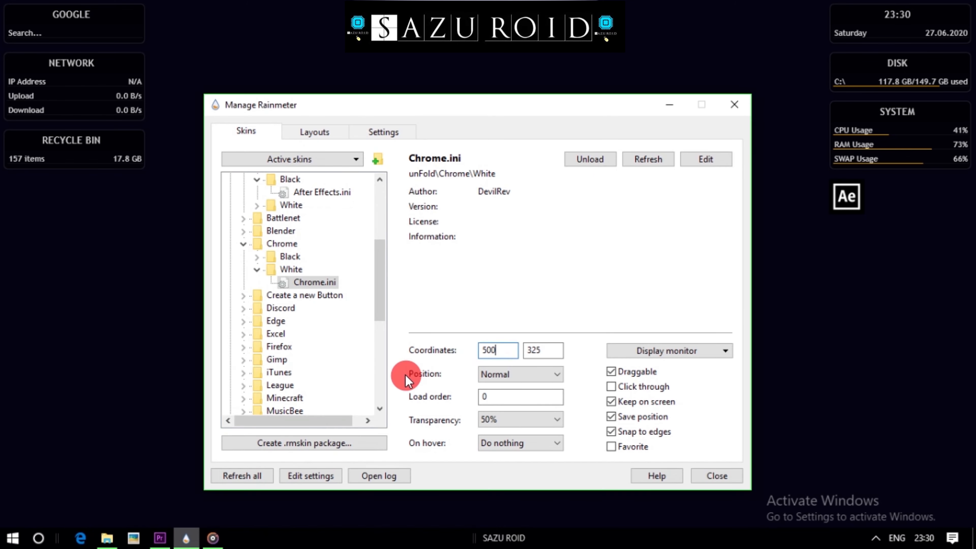
{"action": "left_click", "coordinate": [647, 166]}
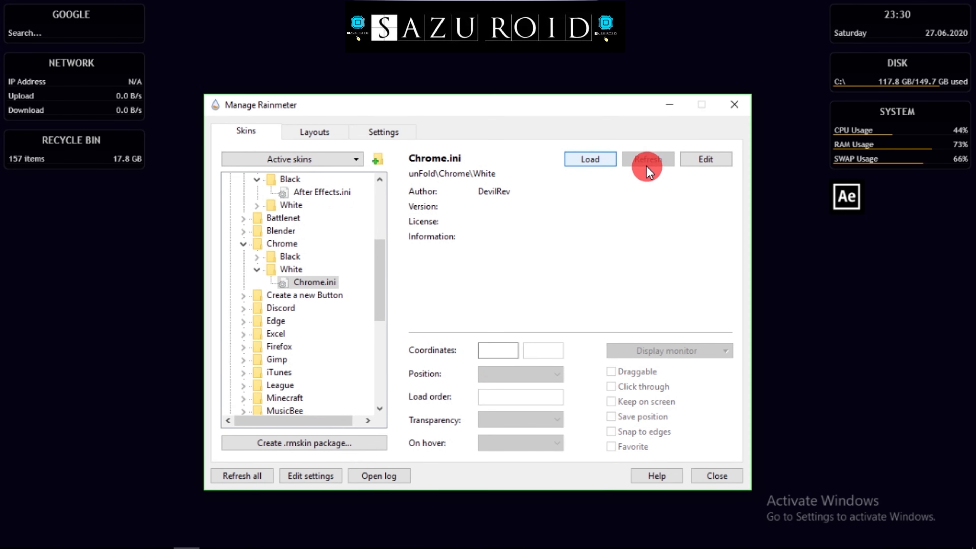
{"action": "left_click", "coordinate": [630, 168]}
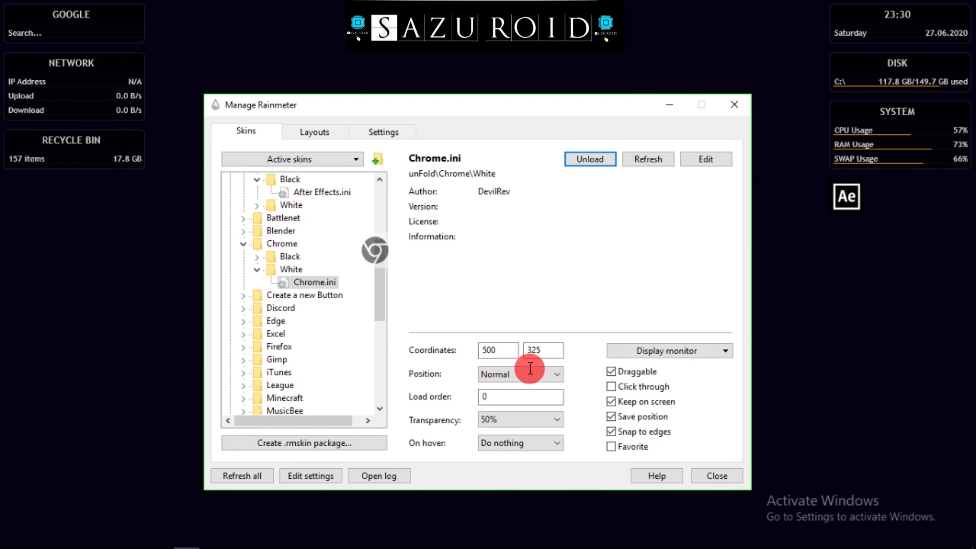
Try horizontal coordinates of 1000, 1100 and 1300 for the Chrome.ini skin.
{"action": "left_click", "coordinate": [510, 353]}
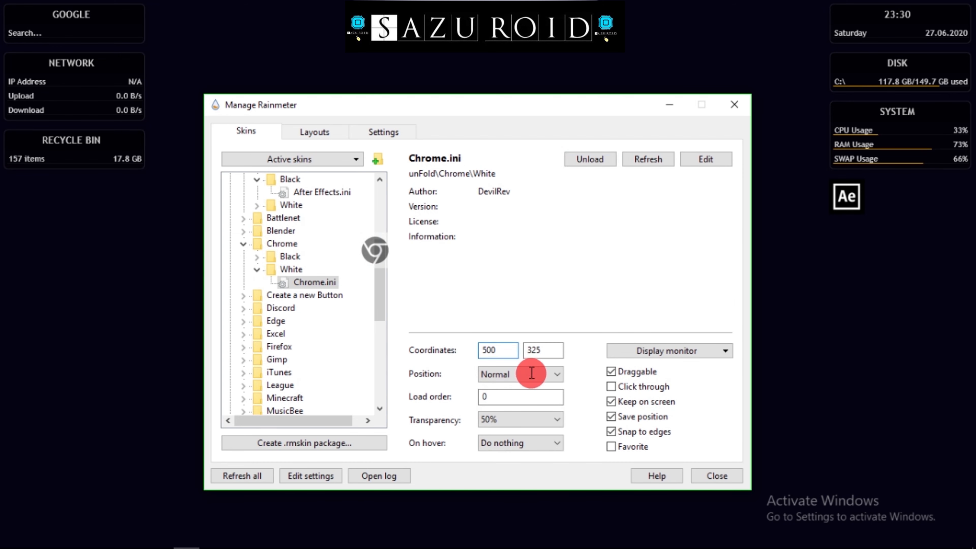
{"action": "key", "text": "BackSpace"}
{"action": "key", "text": "BackSpace"}
{"action": "key", "text": "BackSpace"}
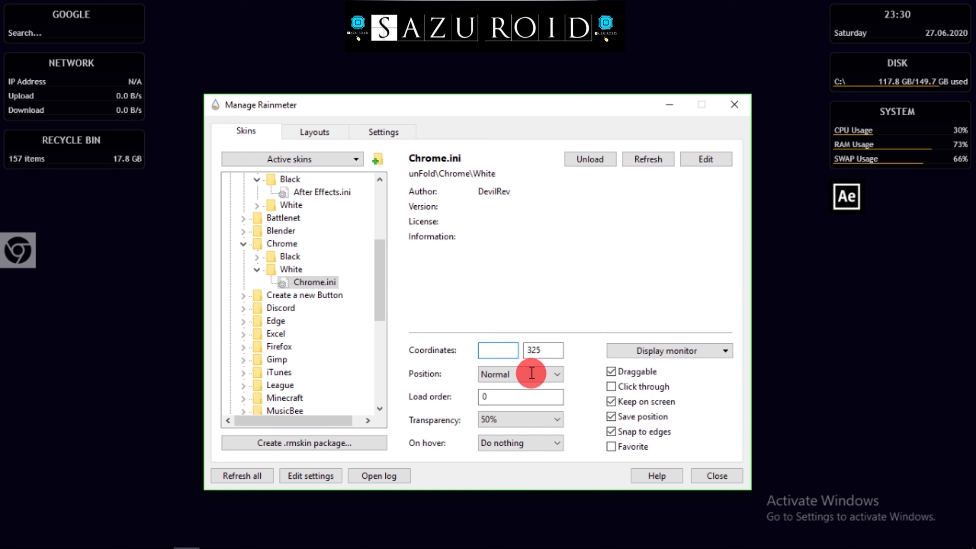
{"action": "type", "text": "1000"}
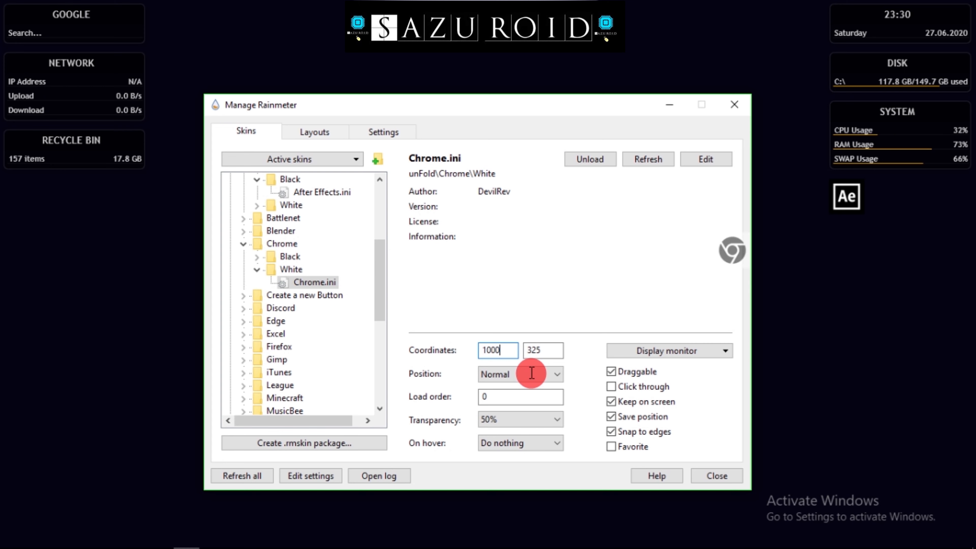
{"action": "key", "text": "BackSpace"}
{"action": "key", "text": "BackSpace"}
{"action": "key", "text": "BackSpace"}
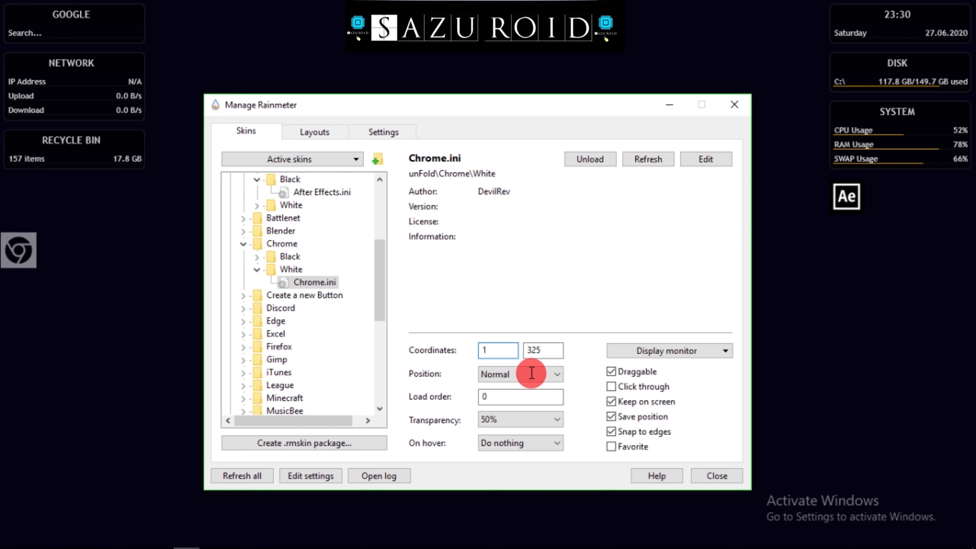
{"action": "type", "text": "100"}
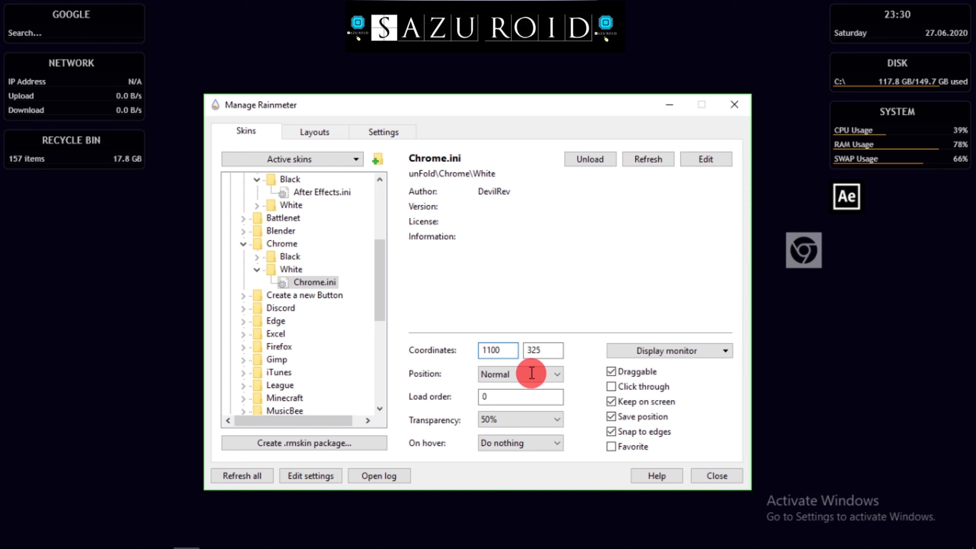
{"action": "key", "text": "BackSpace"}
{"action": "key", "text": "BackSpace"}
{"action": "key", "text": "BackSpace"}
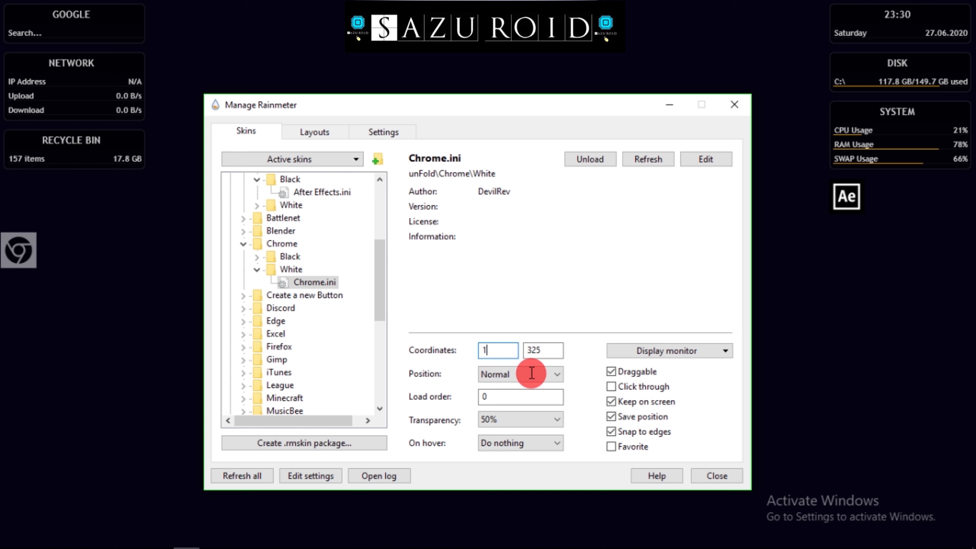
{"action": "type", "text": "300"}
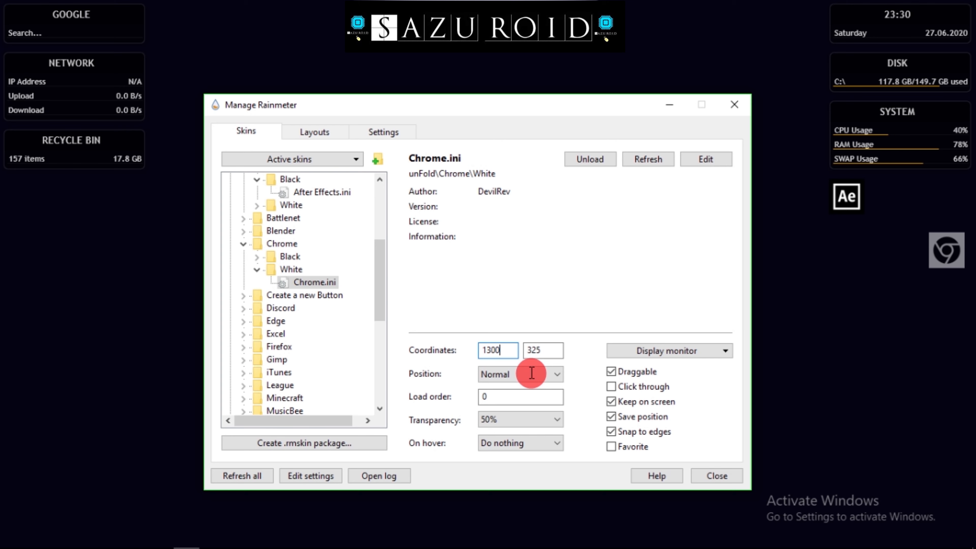
Set the Chrome.ini skin's transparency to 0% and adjust its horizontal coordinate to 1160 to align it with the After Effects launcher.
{"action": "left_click", "coordinate": [542, 419]}
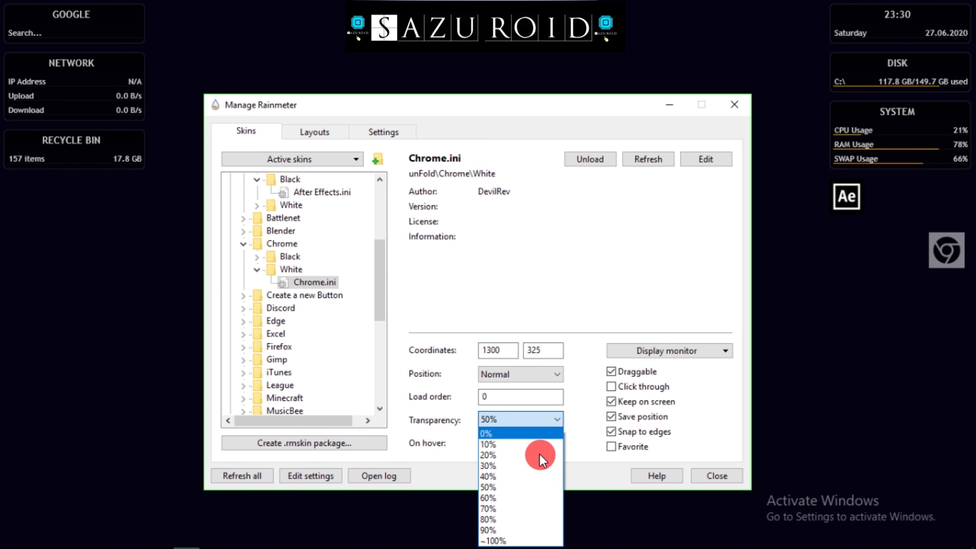
{"action": "key", "text": "Return"}
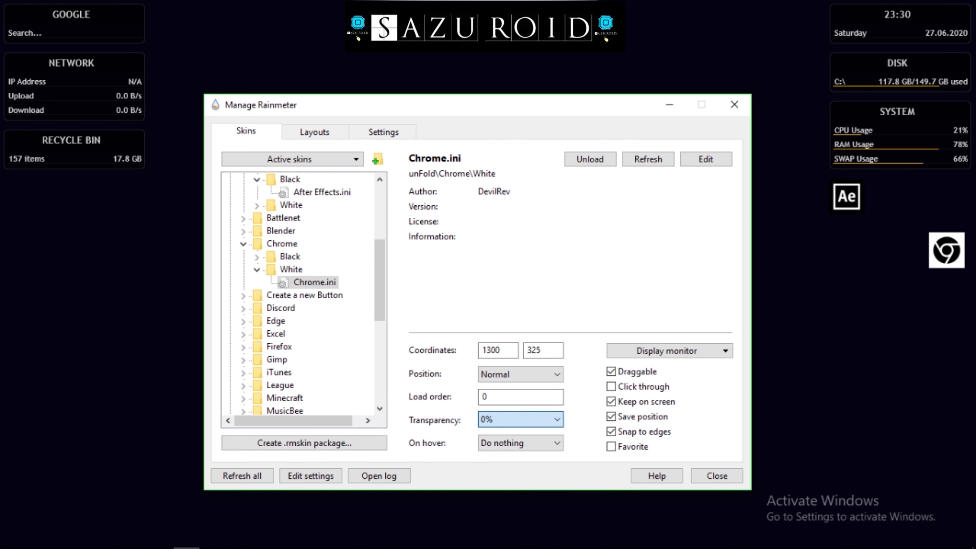
{"action": "left_click", "coordinate": [504, 350]}
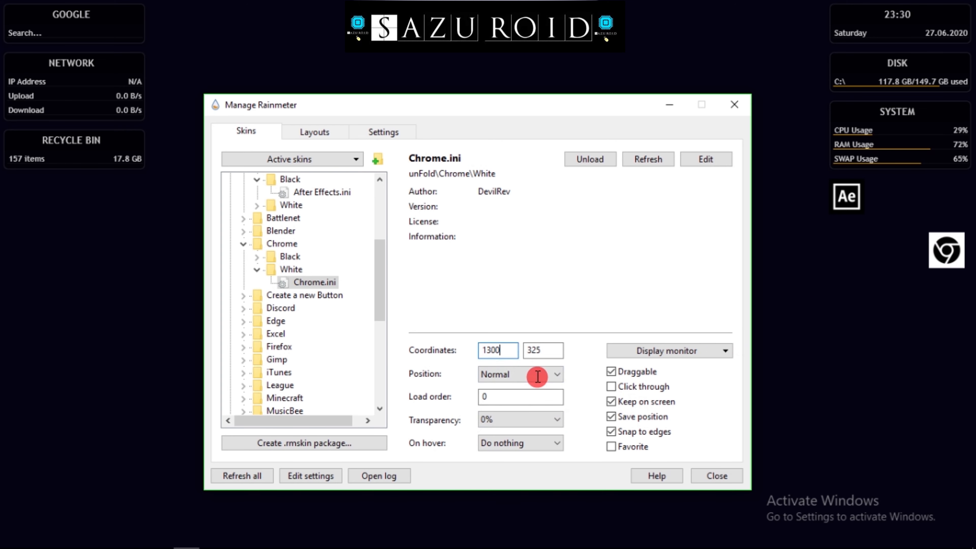
{"action": "key", "text": "BackSpace"}
{"action": "key", "text": "BackSpace"}
{"action": "key", "text": "BackSpace"}
{"action": "type", "text": "150"}
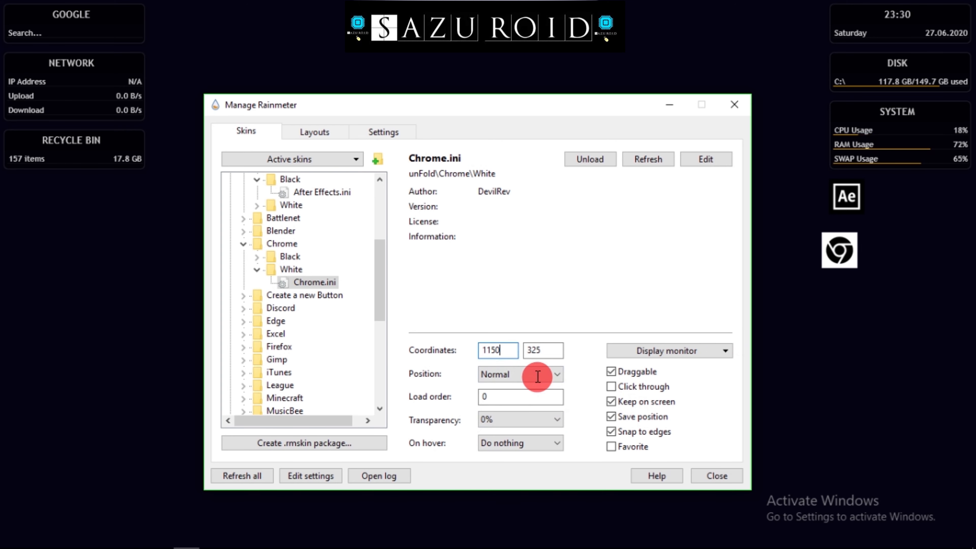
{"action": "key", "text": "BackSpace"}
{"action": "type", "text": "5"}
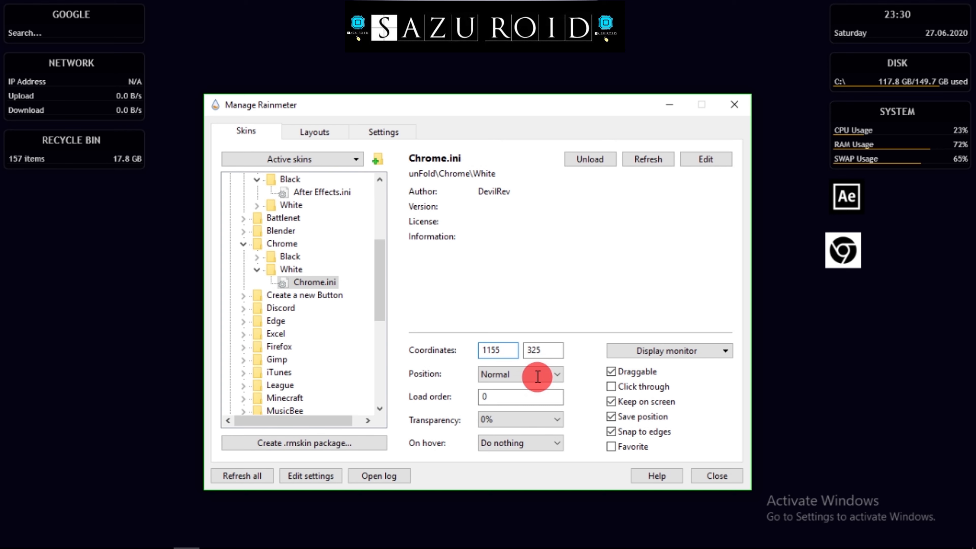
{"action": "key", "text": "BackSpace"}
{"action": "key", "text": "BackSpace"}
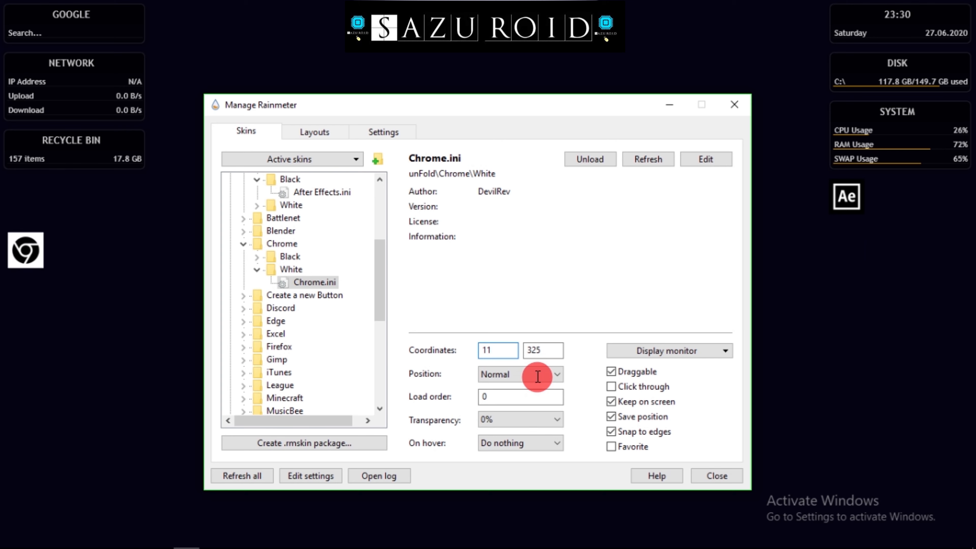
{"action": "type", "text": "60"}
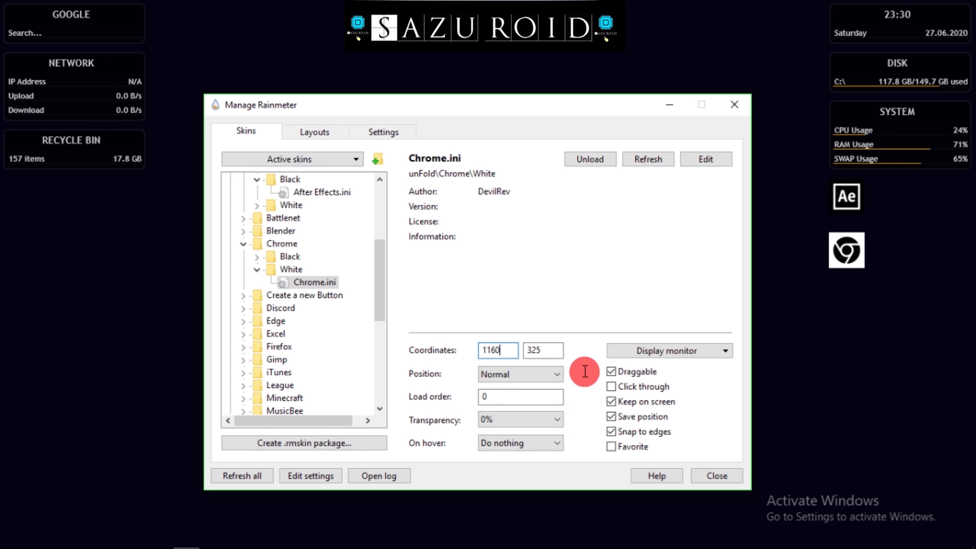
Set the Chrome.ini skin's vertical coordinate to 320, placing it just below the After Effects launcher.
{"action": "left_click", "coordinate": [544, 349]}
{"action": "key", "text": "BackSpace"}
{"action": "key", "text": "BackSpace"}
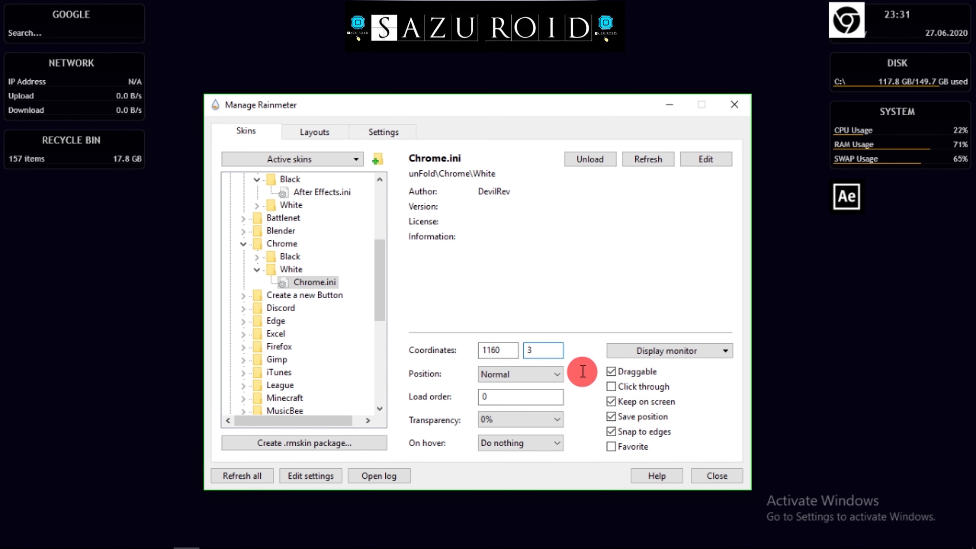
{"action": "type", "text": "20"}
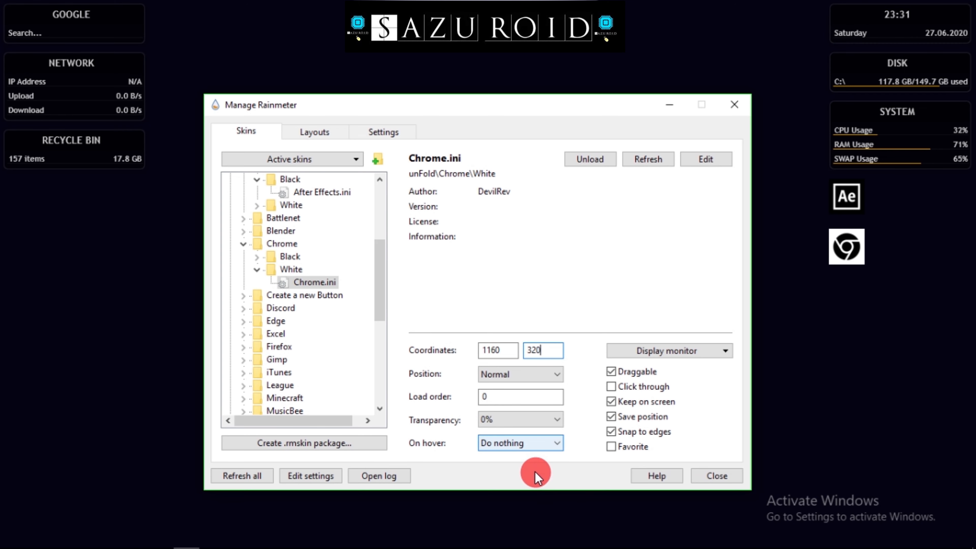
{"action": "left_click", "coordinate": [611, 446]}
{"action": "left_click", "coordinate": [612, 446]}
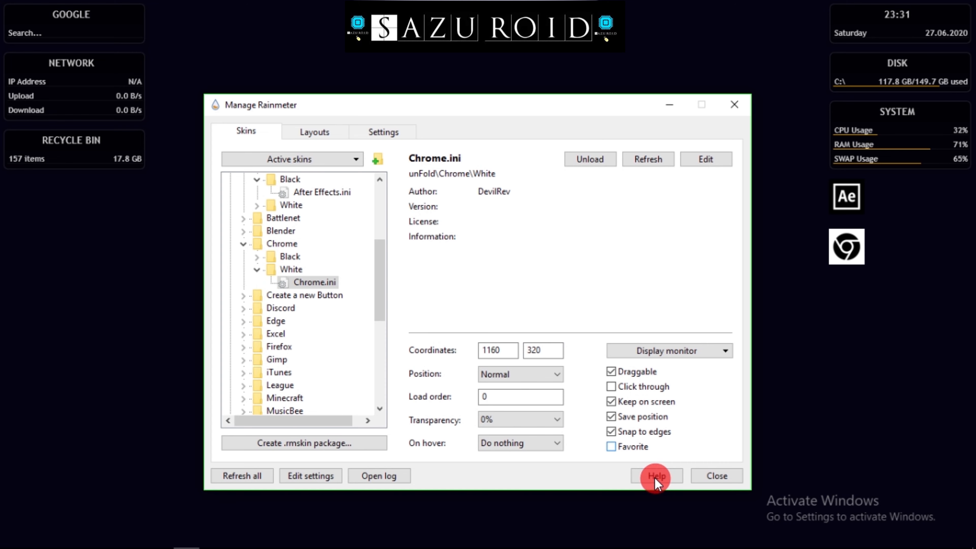
{"action": "mouse_move", "coordinate": [907, 217]}
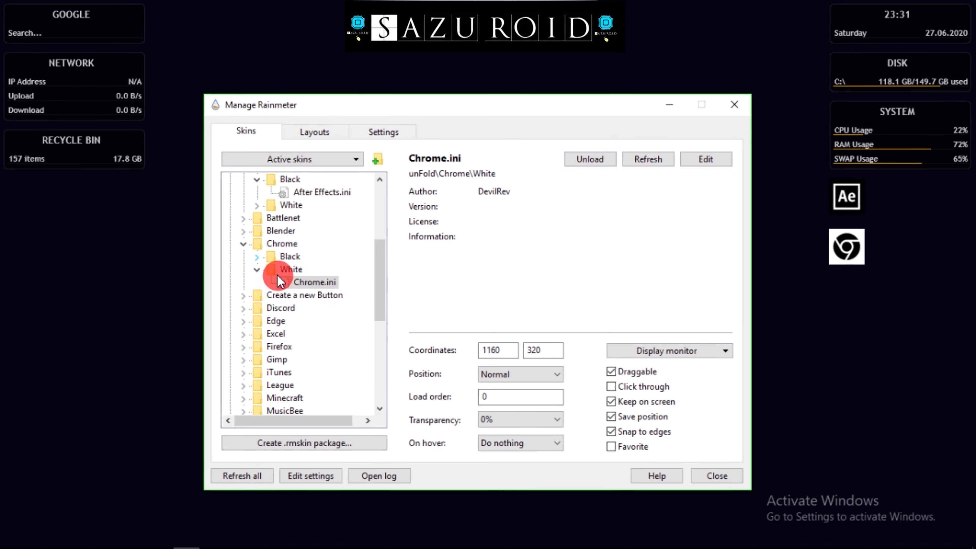
Expand the VisBubble folder at the end of the skin list and load its BarExtrude.ini skin.
{"action": "left_click", "coordinate": [262, 269]}
{"action": "scroll", "coordinate": [261, 264], "scroll_direction": "down", "scroll_amount": 5}
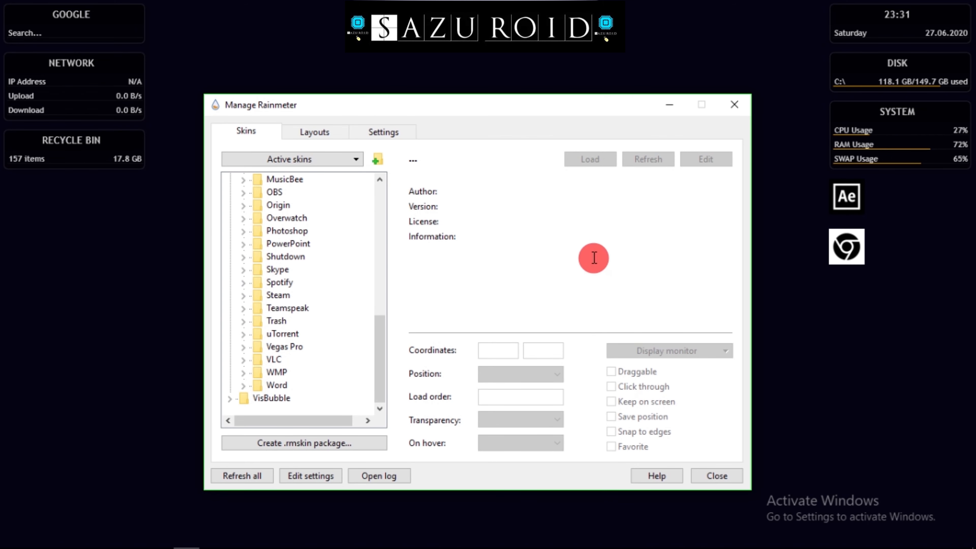
{"action": "left_click_drag", "start_coordinate": [380, 362], "coordinate": [404, 416]}
{"action": "left_click", "coordinate": [229, 399]}
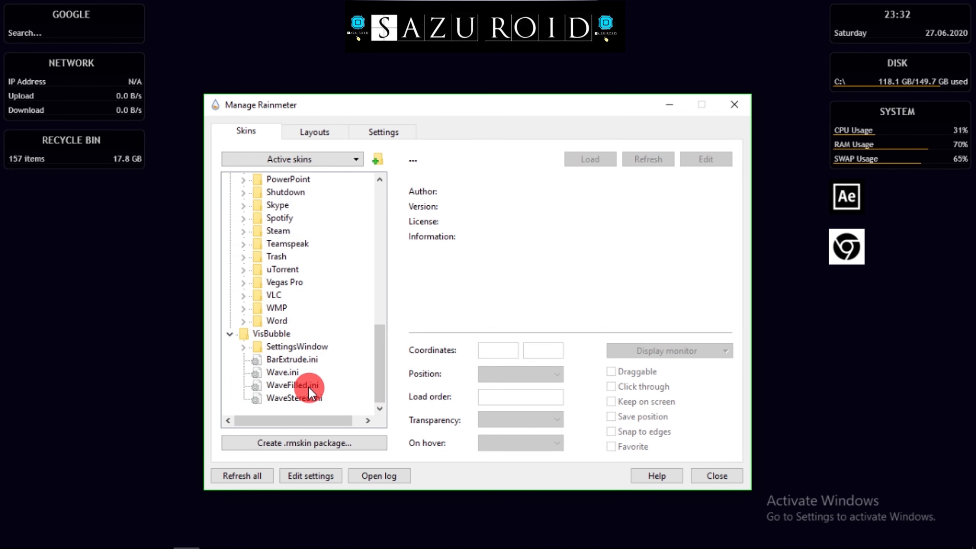
{"action": "left_click", "coordinate": [292, 360]}
{"action": "left_click", "coordinate": [590, 160]}
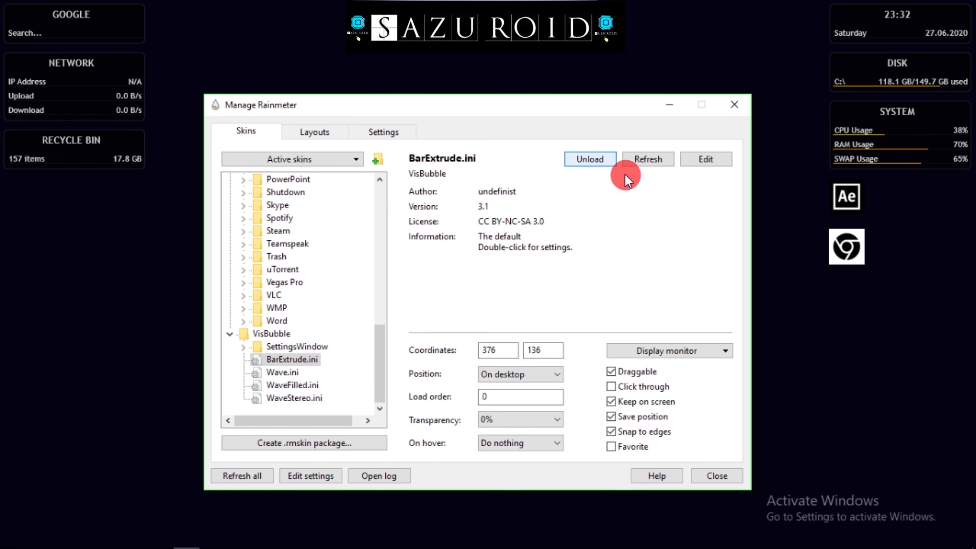
Move the Manage Rainmeter window down off the wallpaper and center the BarExtrude visualizer on the left helmet's round ear piece.
{"action": "left_click_drag", "start_coordinate": [676, 109], "coordinate": [538, 386]}
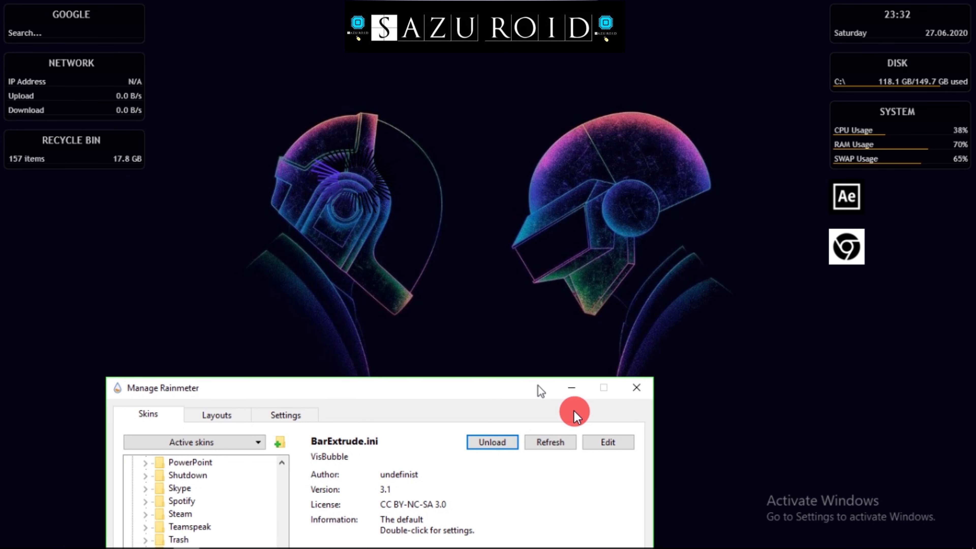
{"action": "left_click", "coordinate": [393, 192]}
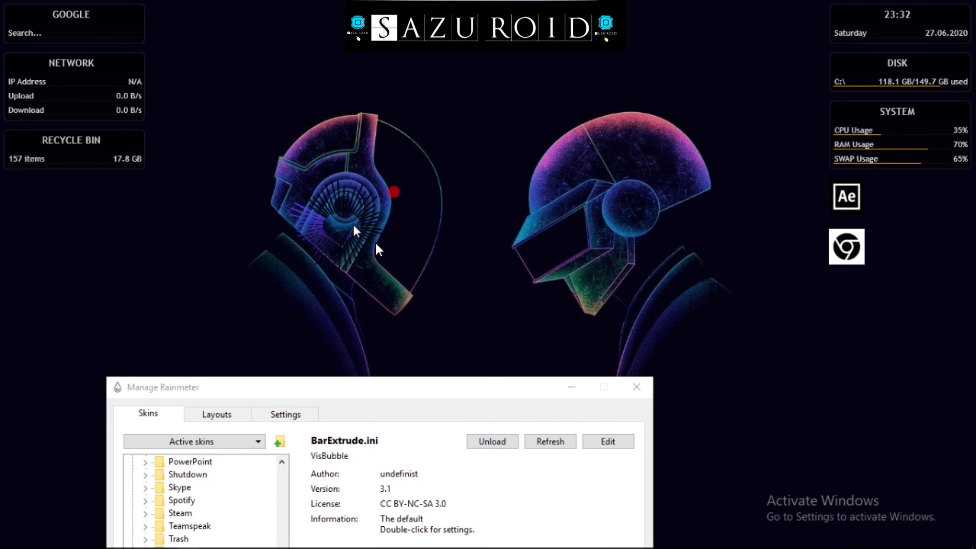
{"action": "left_click_drag", "start_coordinate": [376, 244], "coordinate": [381, 219]}
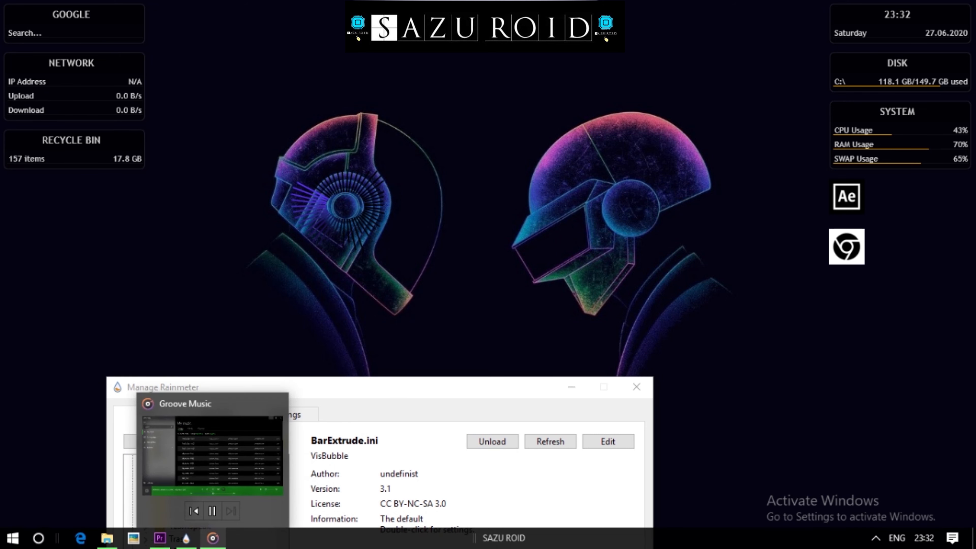
Pause the song playing in Groove Music to check how the BarExtrude visualizer responds to the sound.
{"action": "left_click", "coordinate": [228, 543]}
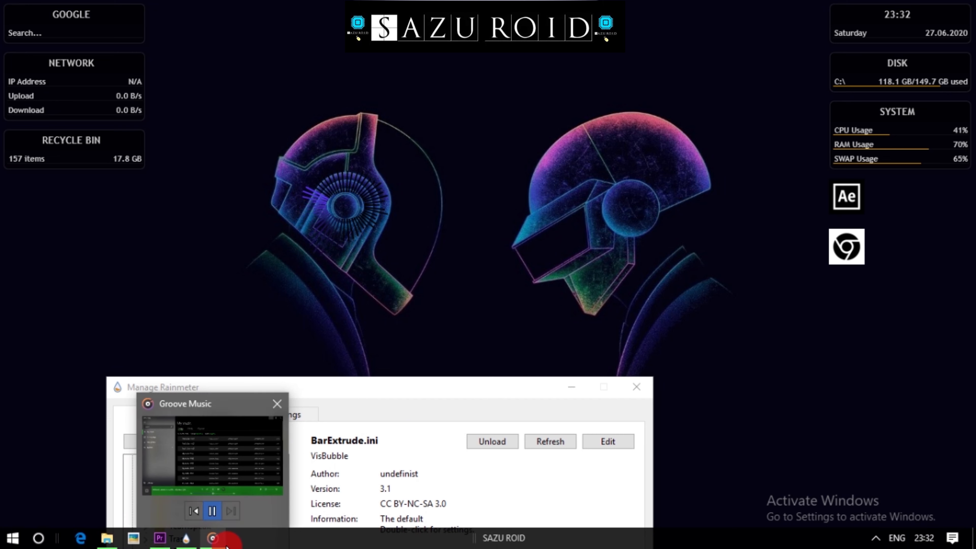
{"action": "left_click", "coordinate": [212, 511]}
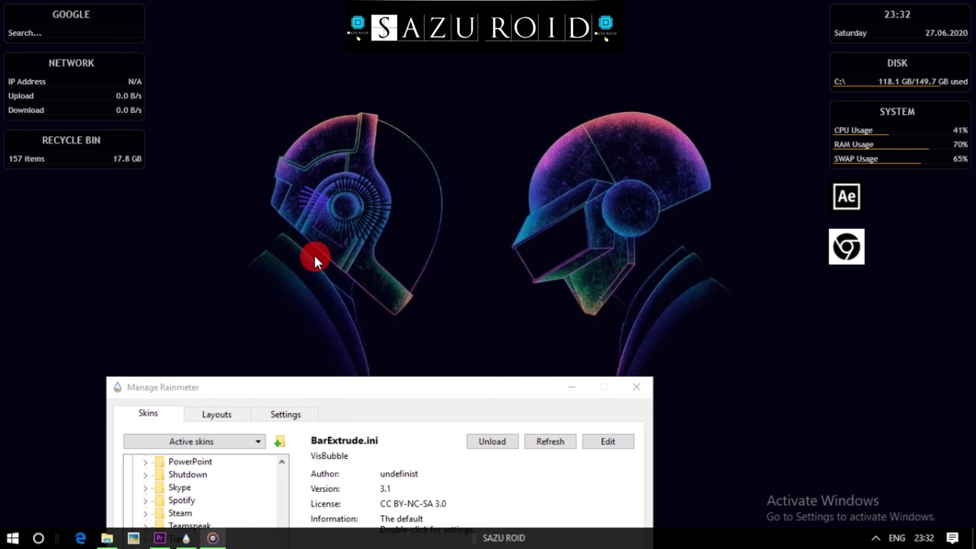
{"action": "mouse_move", "coordinate": [212, 538]}
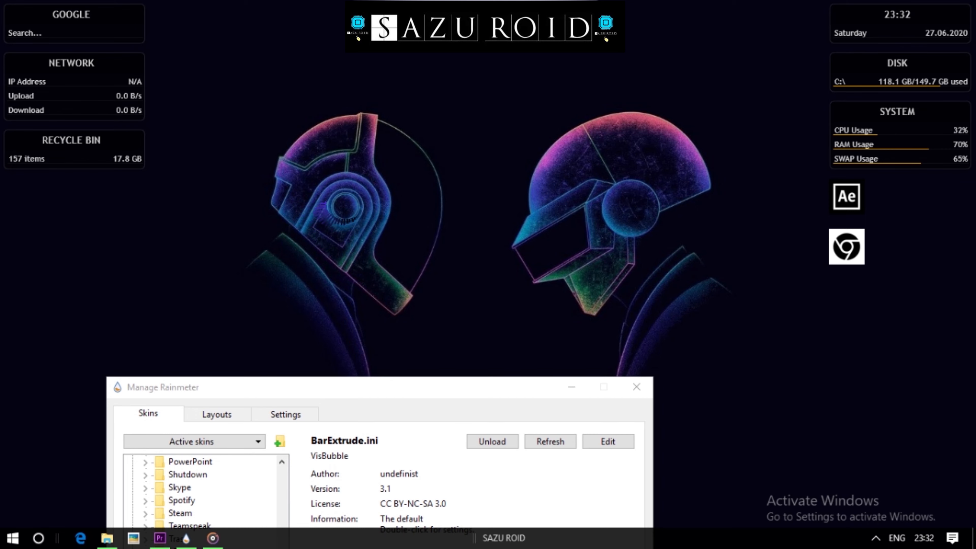
Move the Manage Rainmeter window clear of the left helmet and set the BarExtrude.ini skin's horizontal coordinate to 100.
{"action": "left_click_drag", "start_coordinate": [376, 386], "coordinate": [719, 120]}
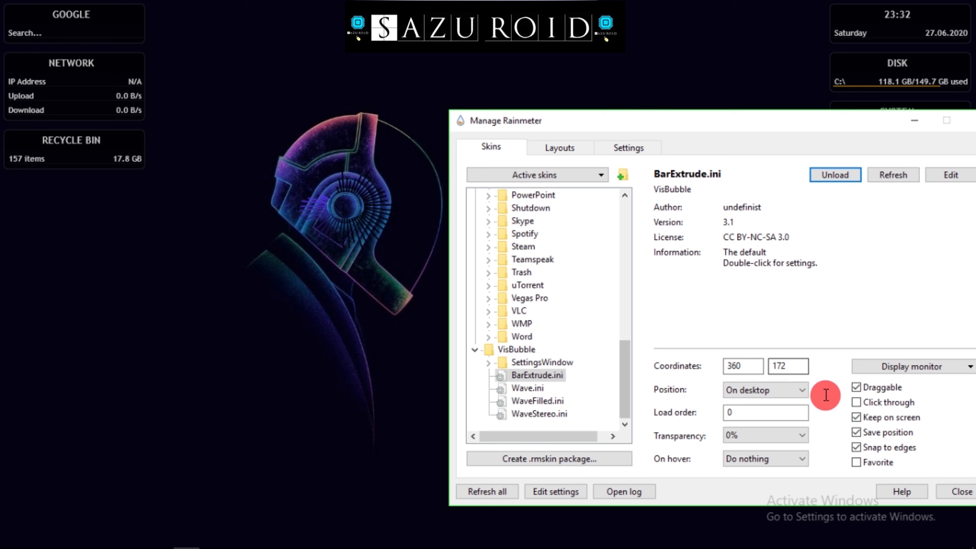
{"action": "left_click", "coordinate": [748, 367]}
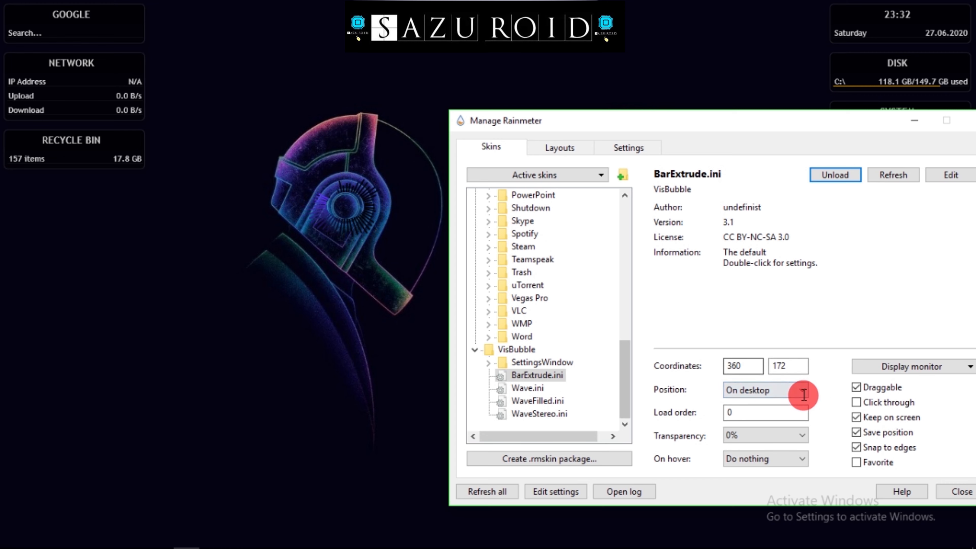
{"action": "key", "text": "BackSpace"}
{"action": "key", "text": "BackSpace"}
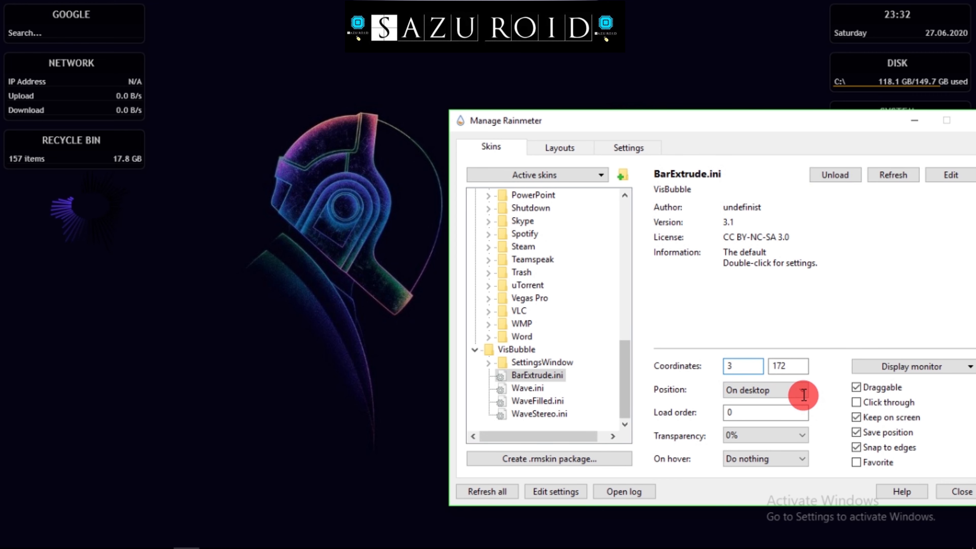
{"action": "key", "text": "BackSpace"}
{"action": "type", "text": "100"}
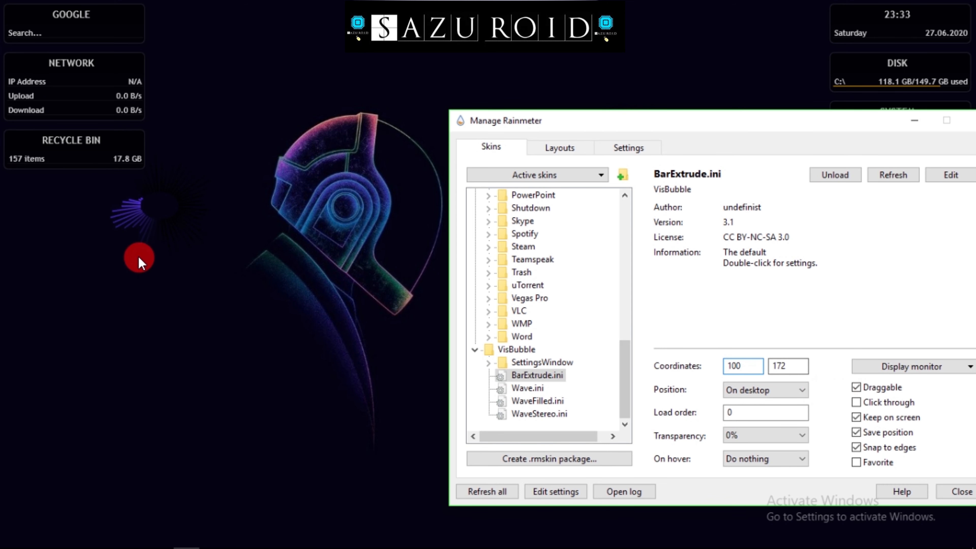
Move the BarExtrude visualizer by hand back onto the left helmet's round ear piece, at about 356, 172.
{"action": "left_click_drag", "start_coordinate": [183, 226], "coordinate": [213, 284]}
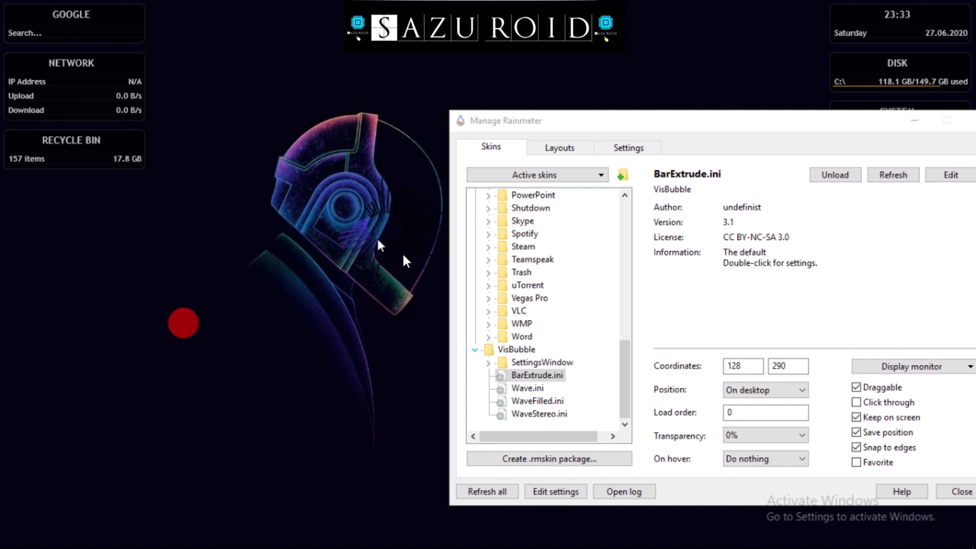
{"action": "left_click_drag", "start_coordinate": [366, 239], "coordinate": [355, 231]}
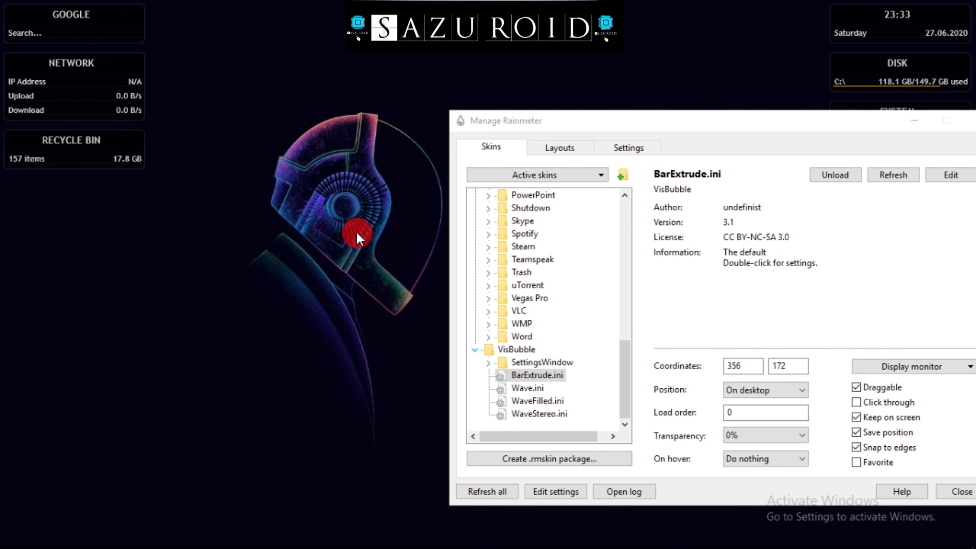
{"action": "left_click", "coordinate": [744, 357]}
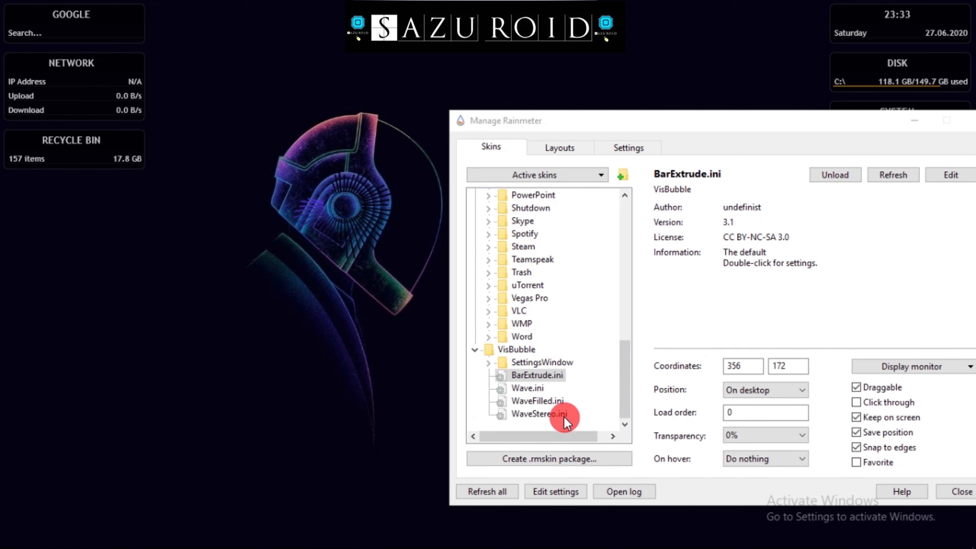
Load VisBubble's Wave.ini skin in place of BarExtrude to preview it, and unload it again.
{"action": "left_click", "coordinate": [528, 388]}
{"action": "left_click", "coordinate": [845, 174]}
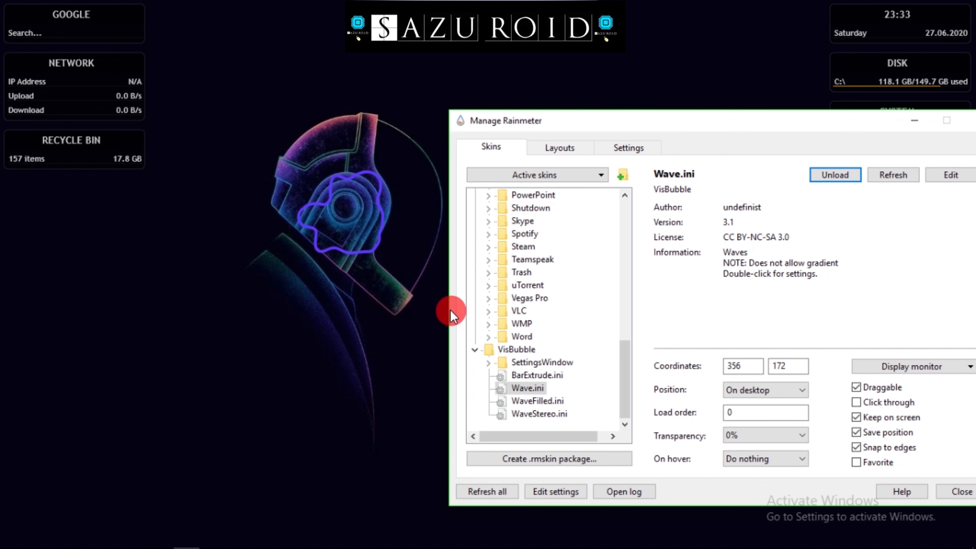
{"action": "left_click", "coordinate": [563, 400]}
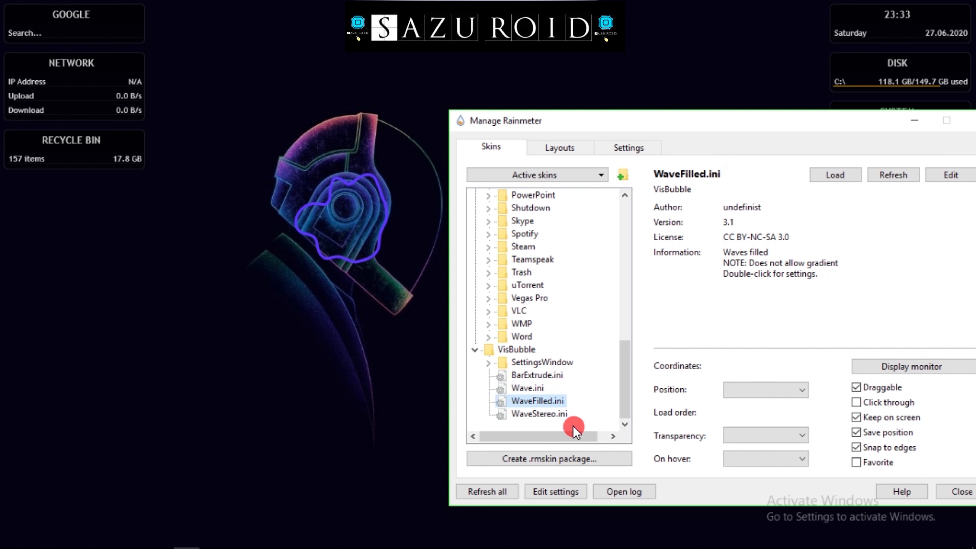
{"action": "left_click", "coordinate": [538, 388]}
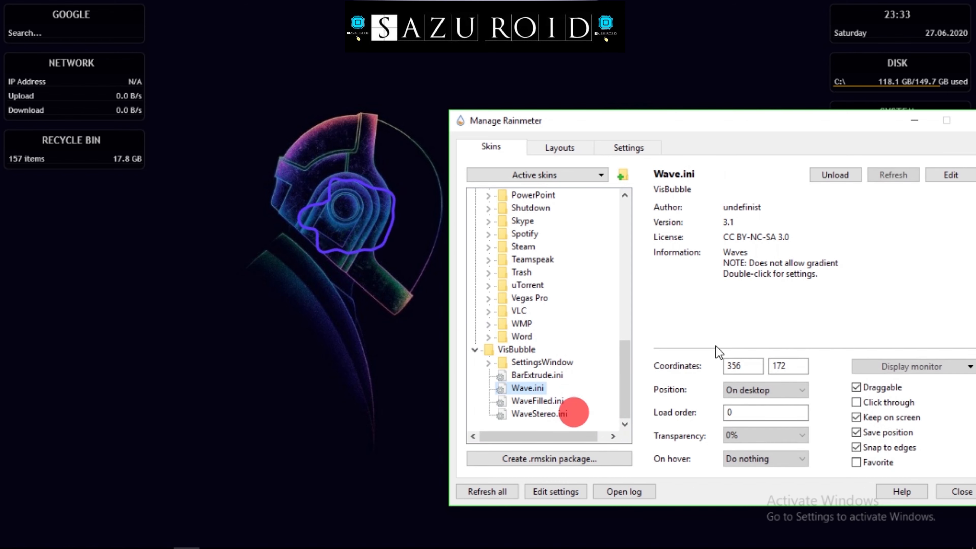
{"action": "left_click", "coordinate": [842, 175]}
Load VisBubble's WaveFilled.ini skin to preview the filled wave shape, and unload it again.
{"action": "left_click", "coordinate": [550, 402]}
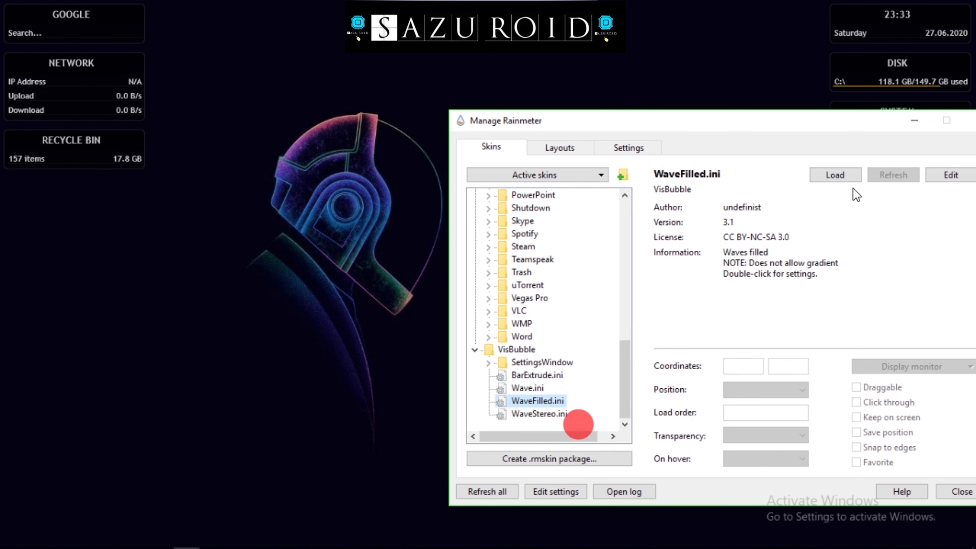
{"action": "left_click", "coordinate": [859, 181]}
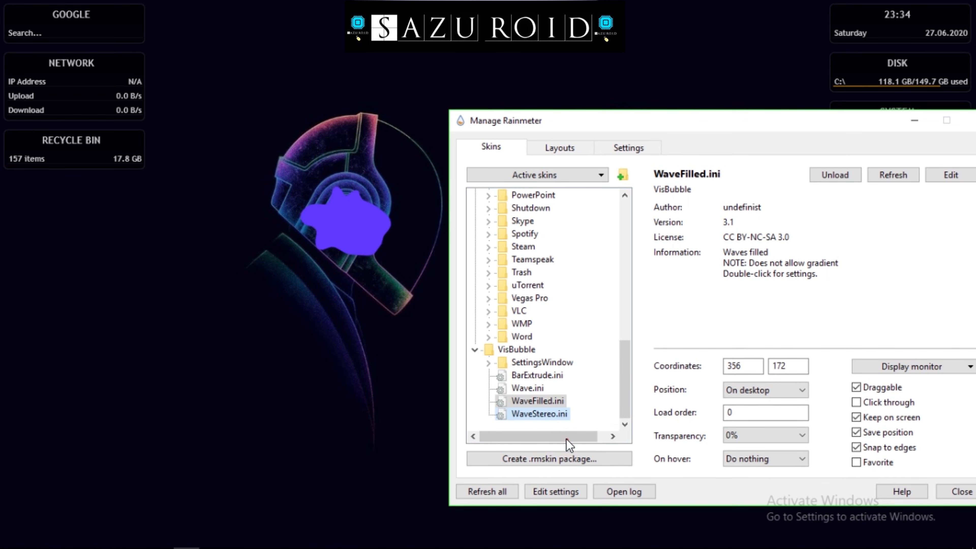
{"action": "left_click", "coordinate": [565, 414]}
{"action": "left_click", "coordinate": [540, 401]}
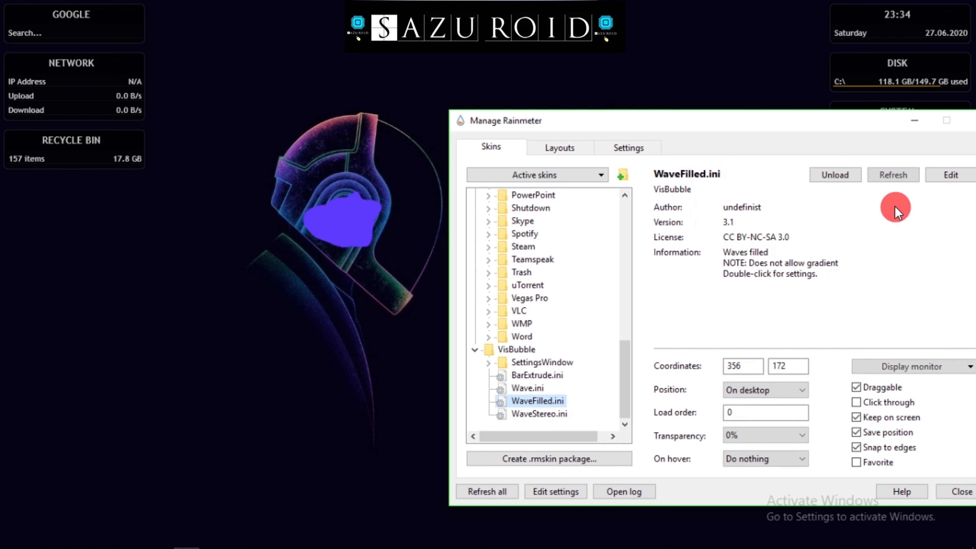
{"action": "left_click", "coordinate": [835, 175]}
Load VisBubble's WaveStereo.ini skin to preview the separate channel waves, and unload it again.
{"action": "left_click", "coordinate": [549, 414]}
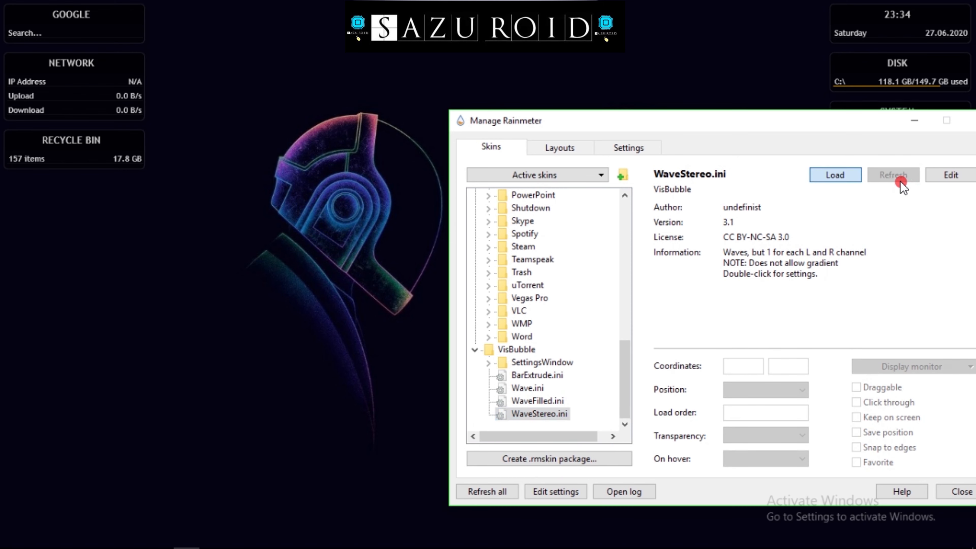
{"action": "left_click", "coordinate": [836, 175]}
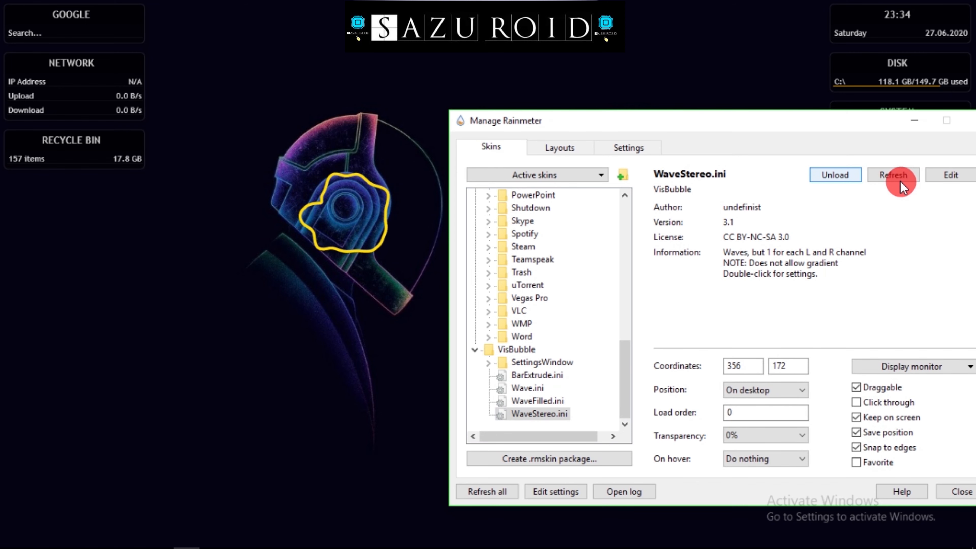
{"action": "left_click", "coordinate": [768, 390]}
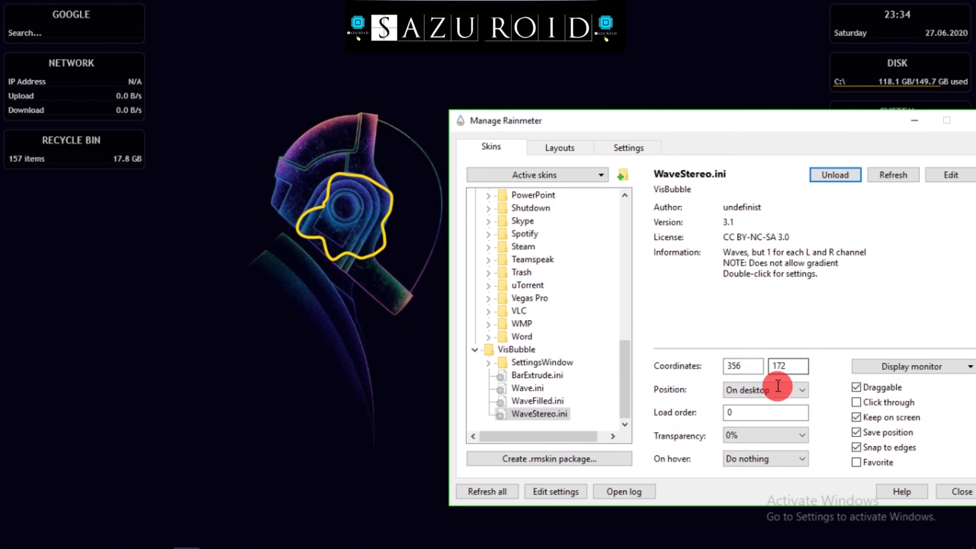
{"action": "left_click", "coordinate": [790, 441]}
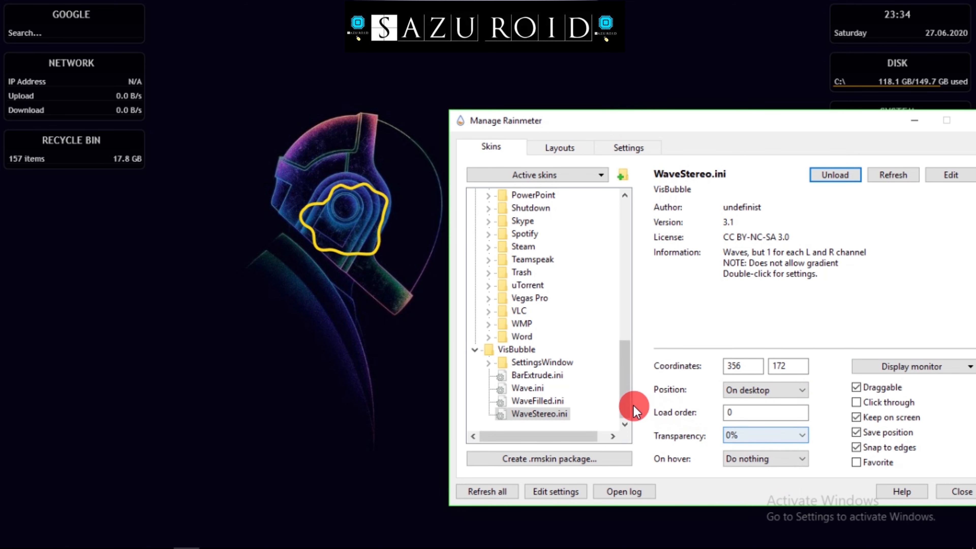
{"action": "left_click", "coordinate": [547, 376]}
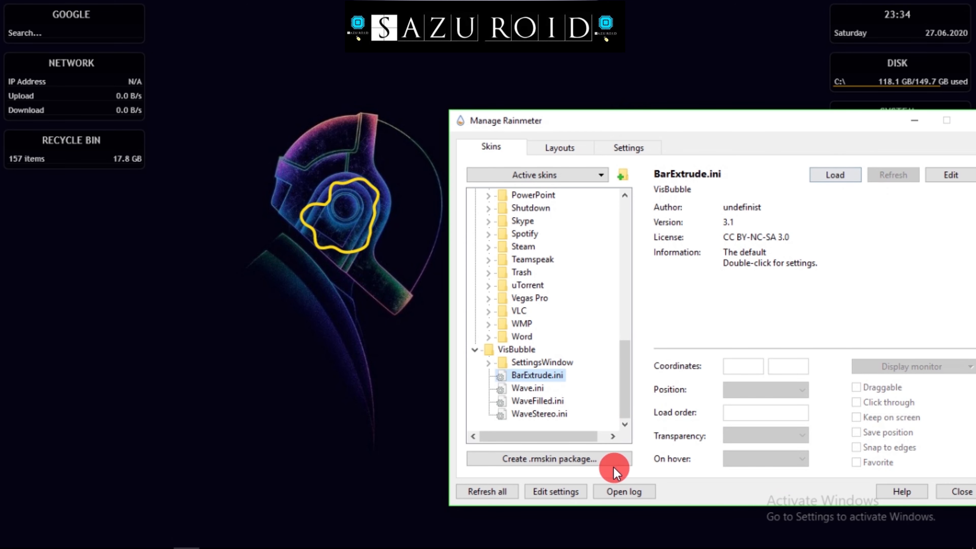
{"action": "left_click", "coordinate": [538, 415]}
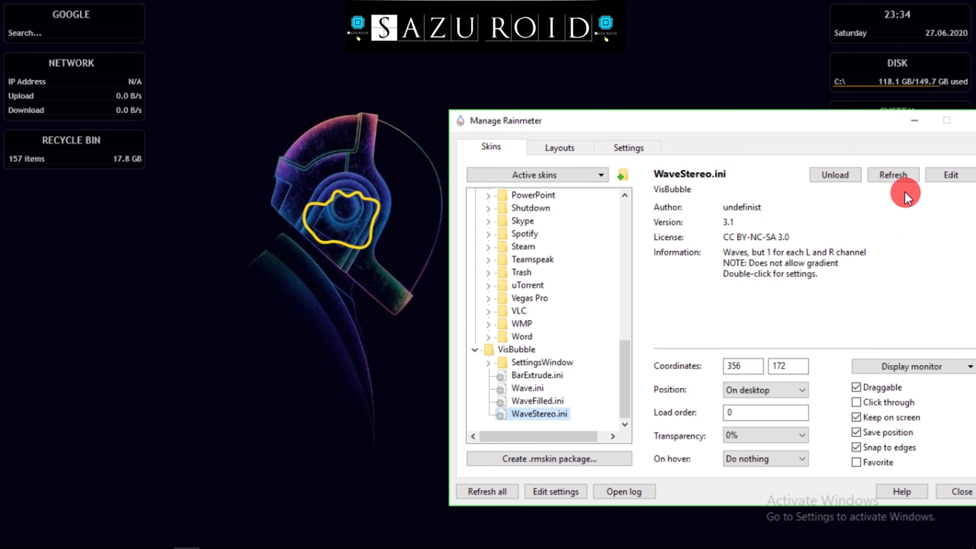
{"action": "left_click", "coordinate": [837, 176]}
Load the BarExtrude.ini skin again, and briefly bring up Groove Music to check its playback.
{"action": "left_click", "coordinate": [548, 376]}
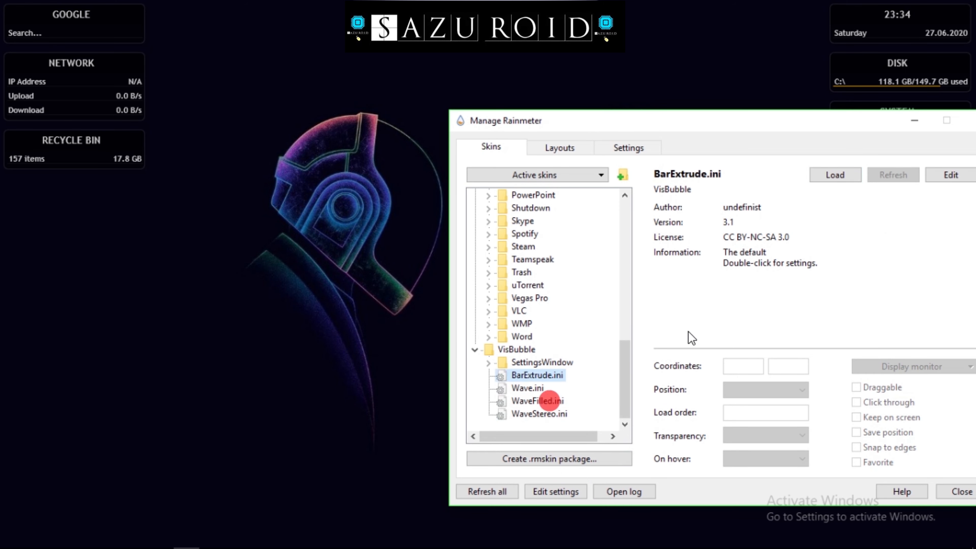
{"action": "left_click", "coordinate": [859, 179]}
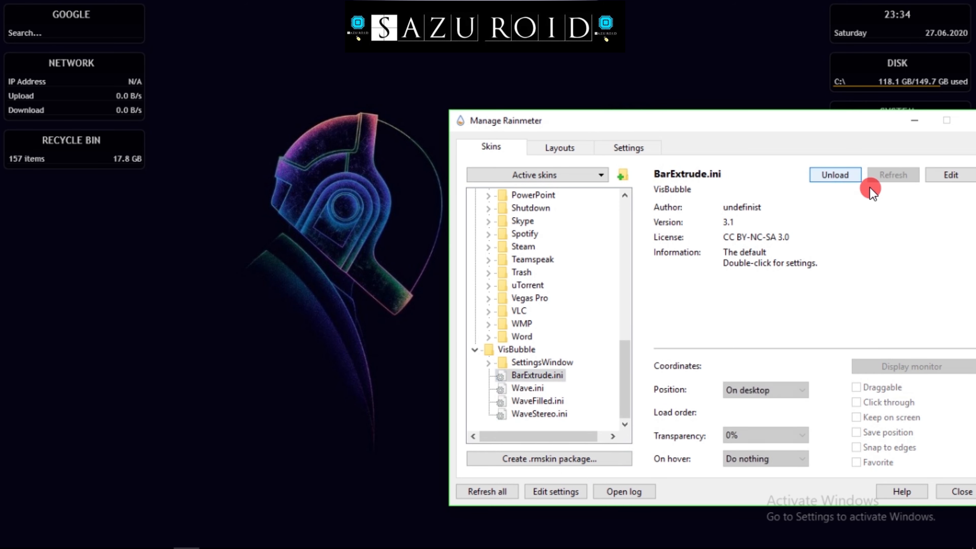
{"action": "left_click_drag", "start_coordinate": [627, 391], "coordinate": [677, 320]}
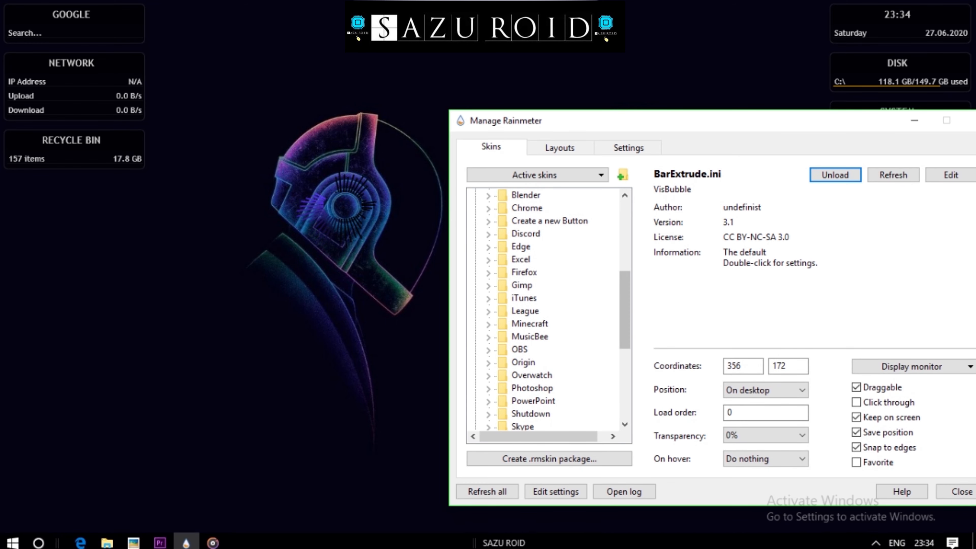
{"action": "left_click", "coordinate": [212, 537]}
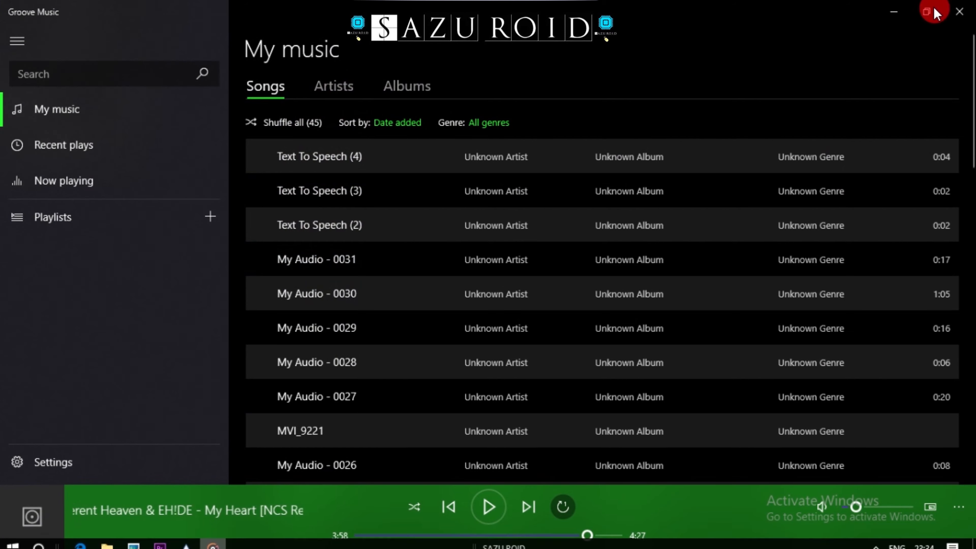
{"action": "left_click", "coordinate": [958, 11]}
Load the layer1.ini and ReactiveWallpaper.ini skins from the Reactive Wallpaer_Punk_Prio folder and close the Manage Rainmeter window.
{"action": "scroll", "coordinate": [664, 258], "scroll_direction": "up", "scroll_amount": 2}
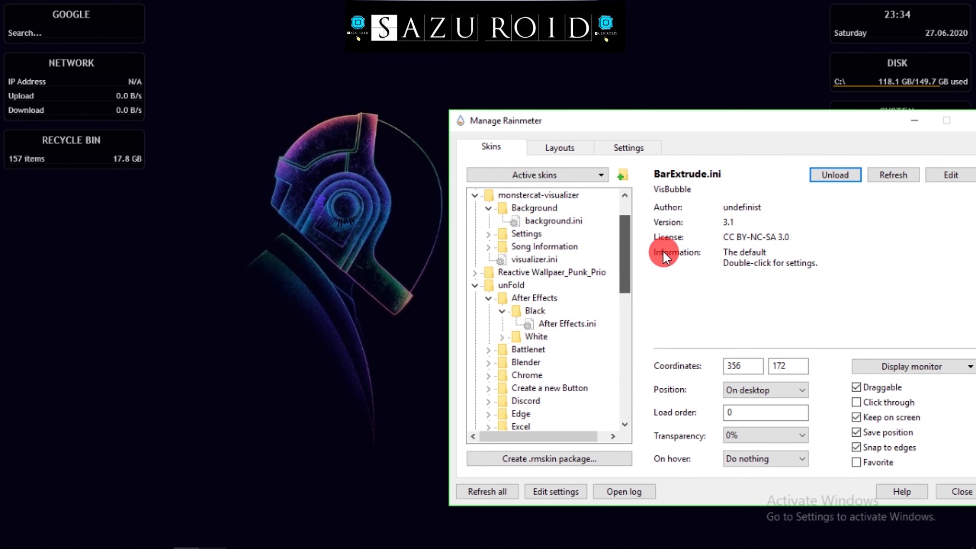
{"action": "left_click", "coordinate": [510, 293]}
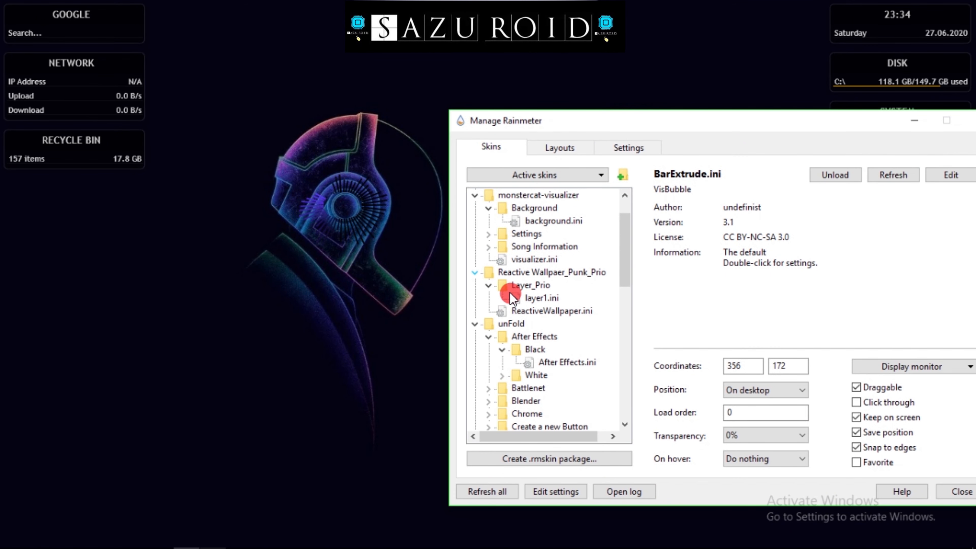
{"action": "left_click", "coordinate": [542, 298]}
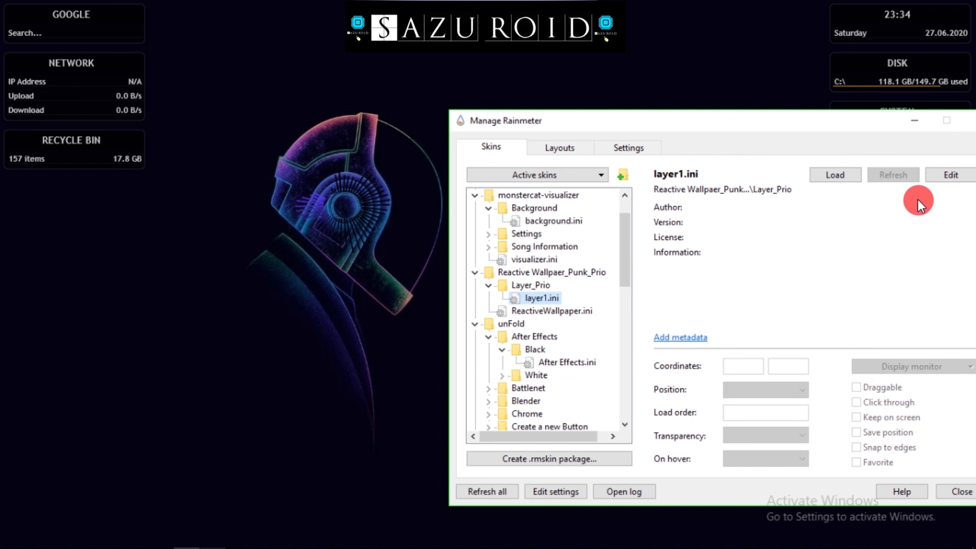
{"action": "left_click", "coordinate": [835, 175]}
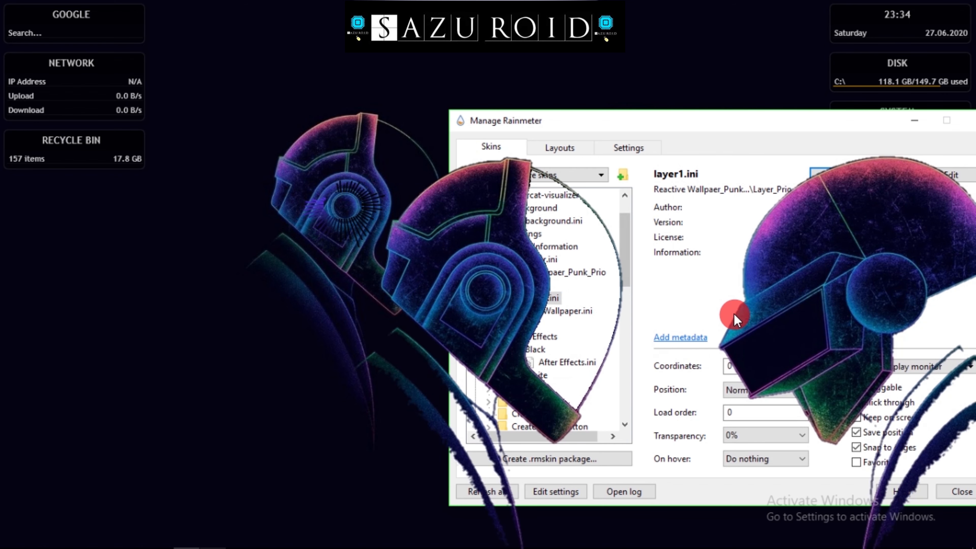
{"action": "left_click", "coordinate": [692, 125]}
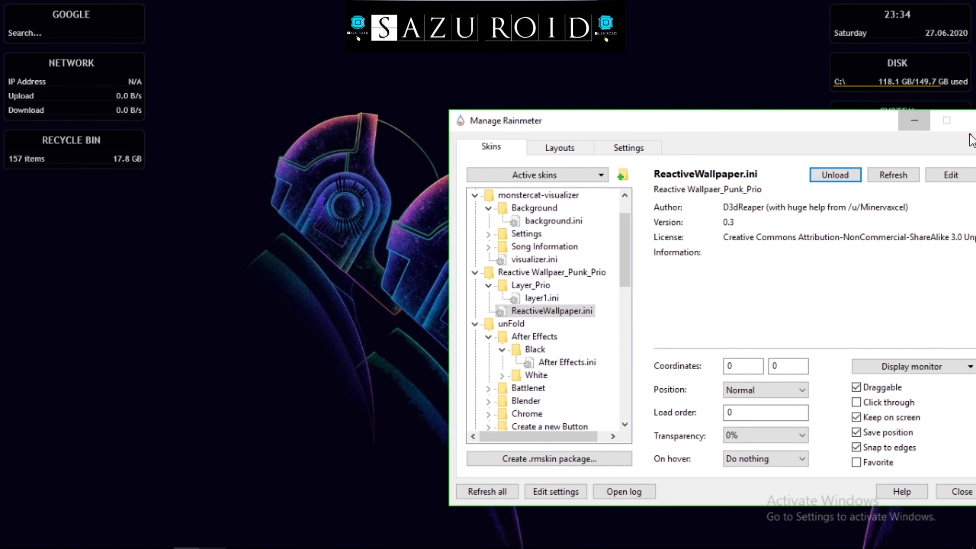
{"action": "left_click", "coordinate": [970, 126]}
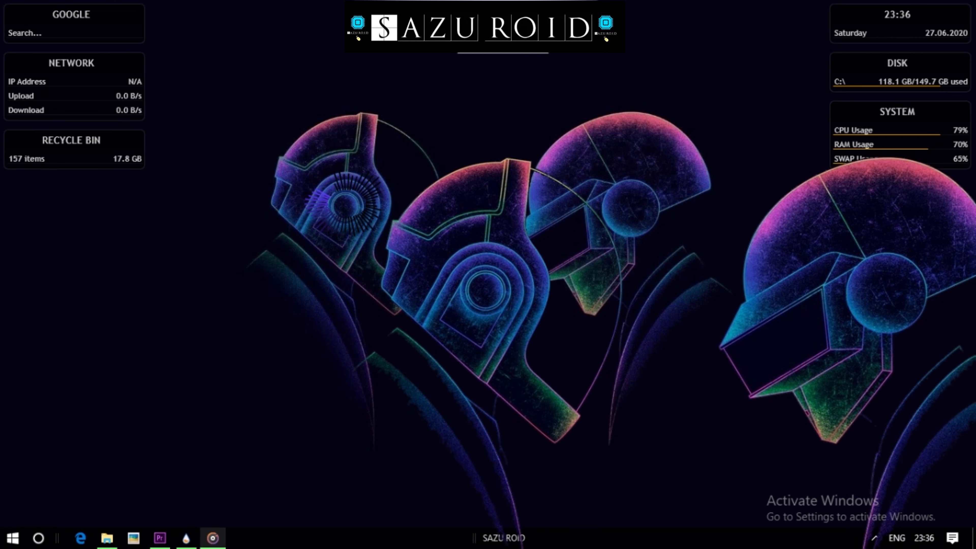
Raise the playback volume in Groove Music and return to the desktop to watch the visualizer and reactive wallpaper.
{"action": "left_click", "coordinate": [214, 539]}
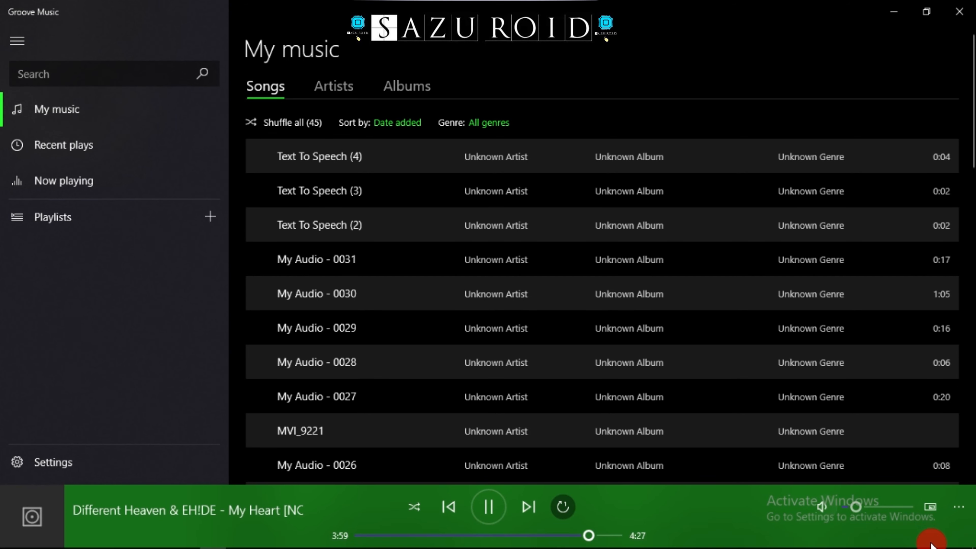
{"action": "left_click", "coordinate": [871, 506]}
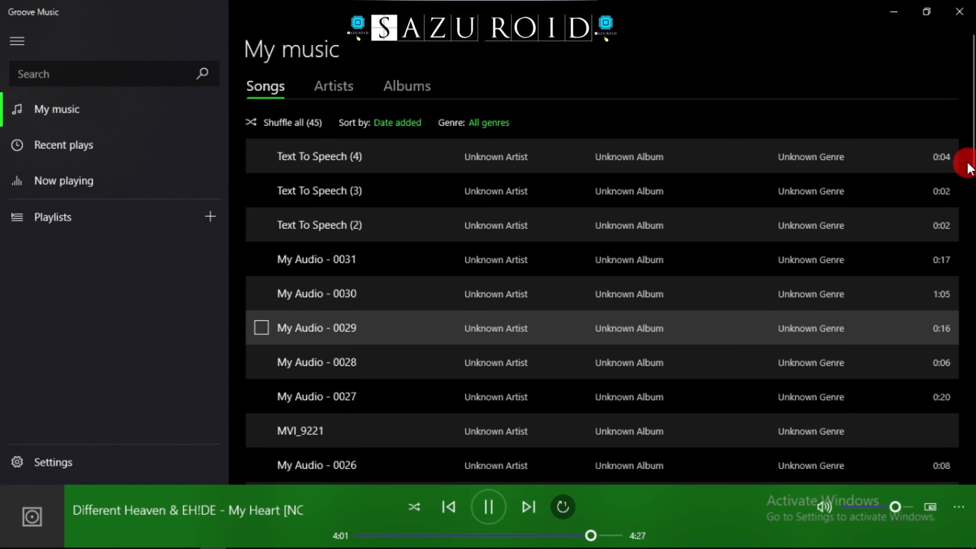
{"action": "left_click", "coordinate": [959, 13]}
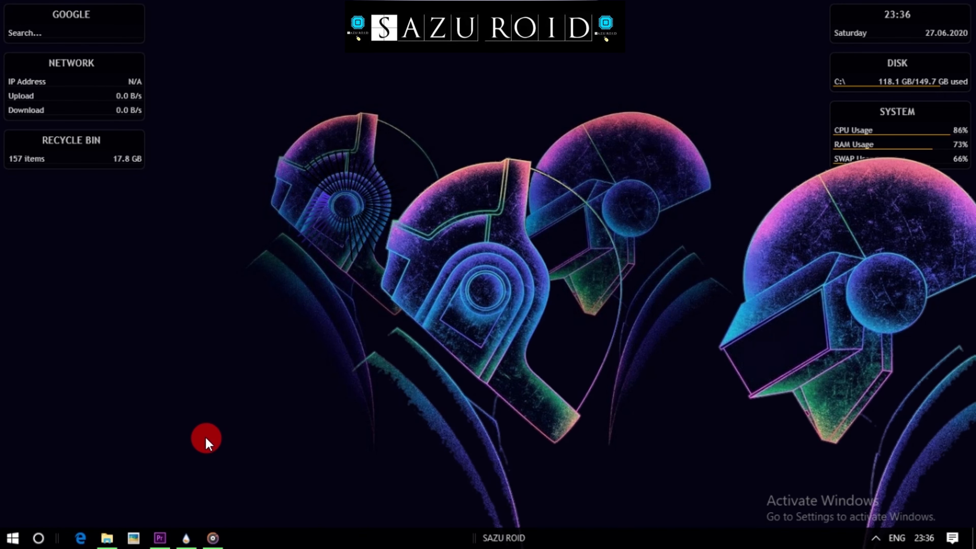
{"action": "left_click", "coordinate": [927, 140]}
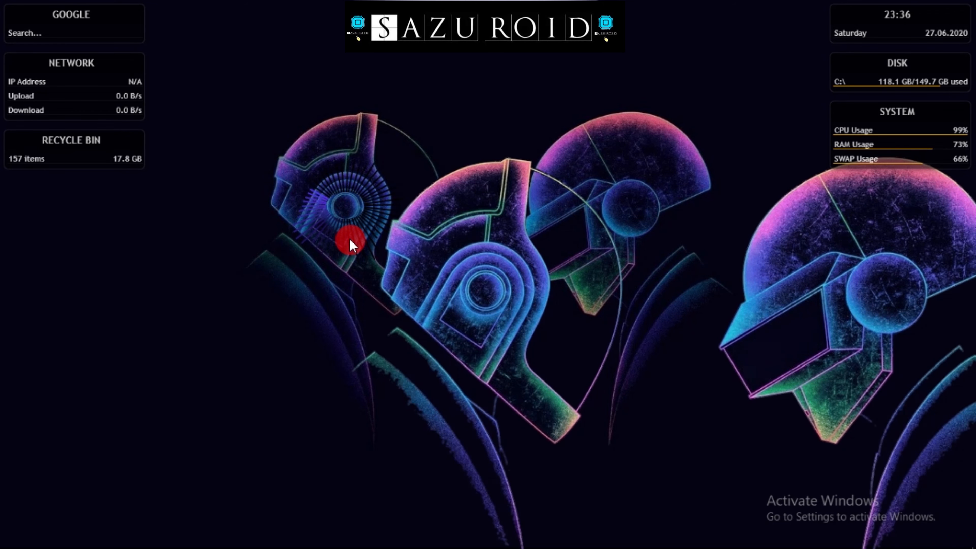
{"action": "key", "text": "super"}
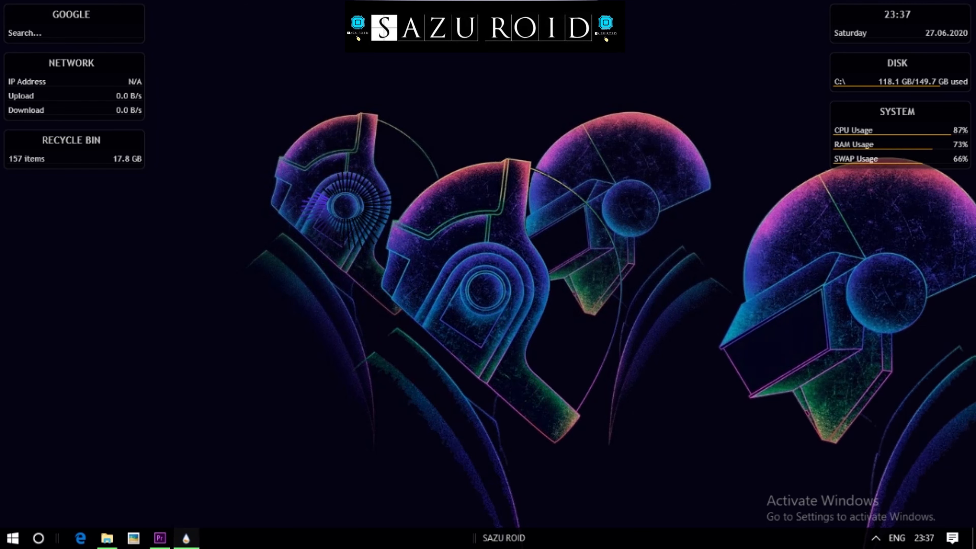
Bring up the Manage Rainmeter window to review the ReactiveWallpaper.ini skin's settings, and minimize it again.
{"action": "left_click", "coordinate": [186, 538]}
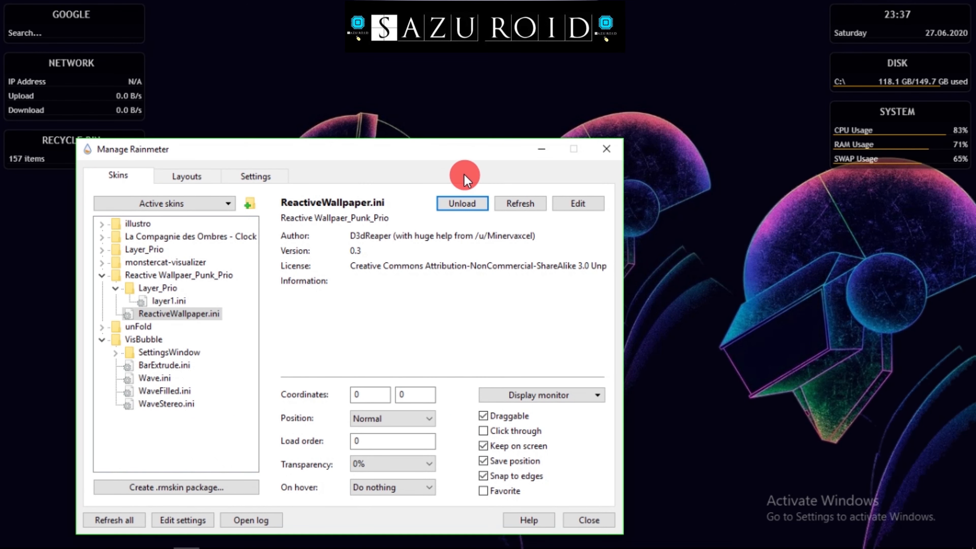
{"action": "left_click_drag", "start_coordinate": [461, 166], "coordinate": [557, 124]}
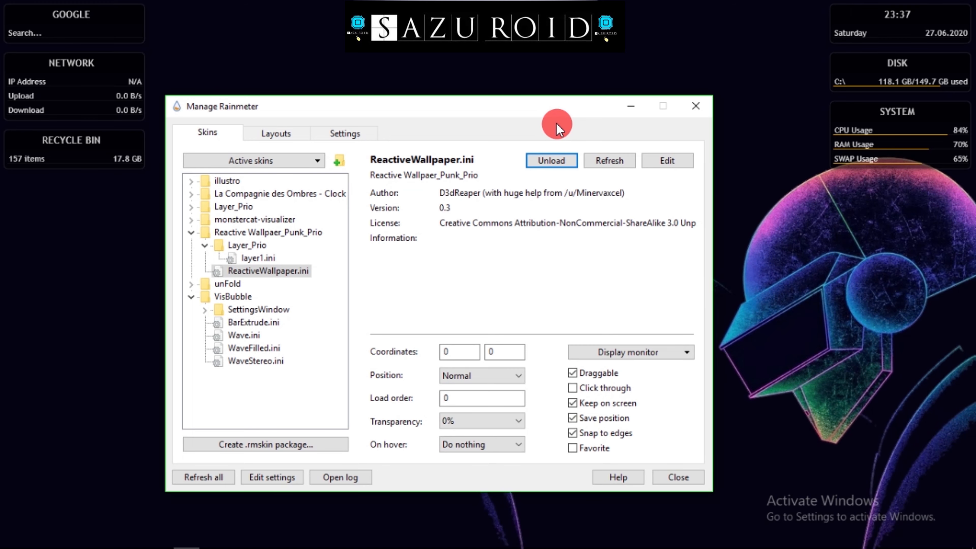
{"action": "left_click", "coordinate": [638, 109]}
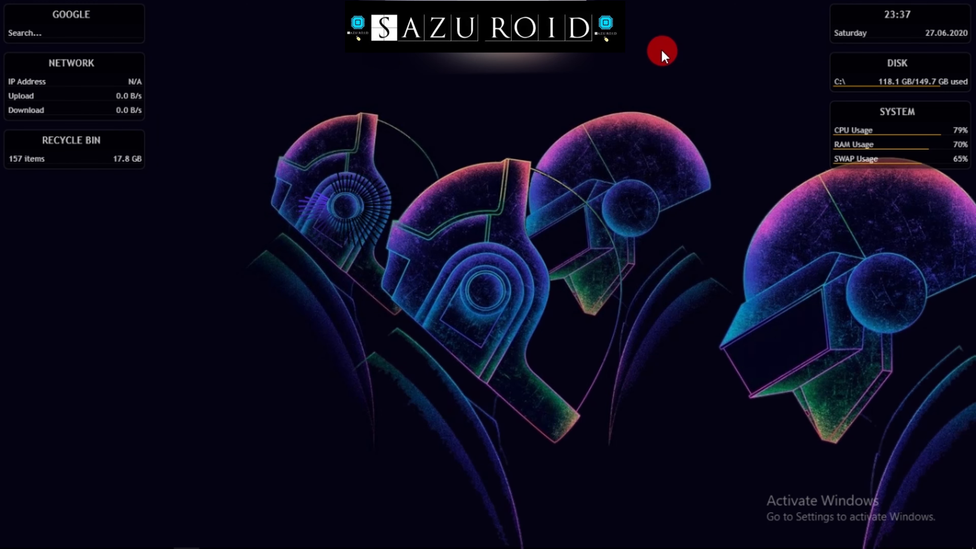